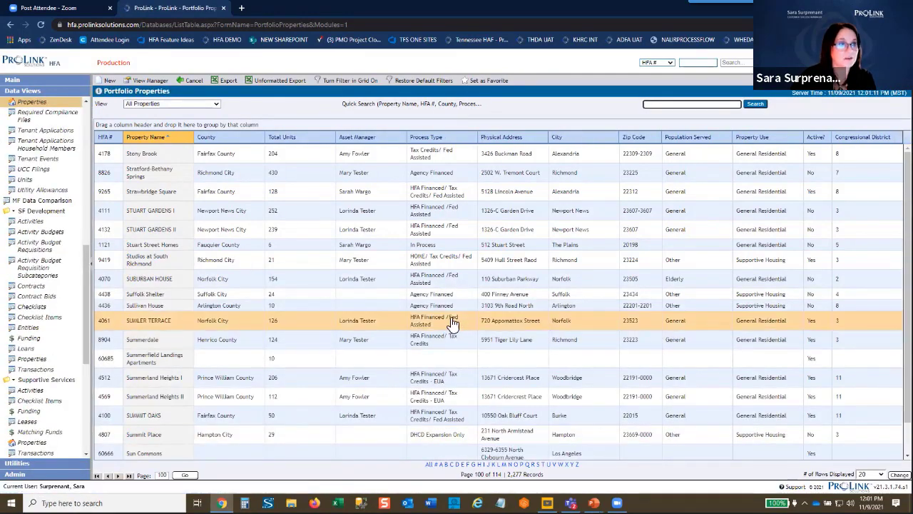
{"action": "scroll", "coordinate": [455, 322], "scroll_direction": "down", "scroll_amount": 1}
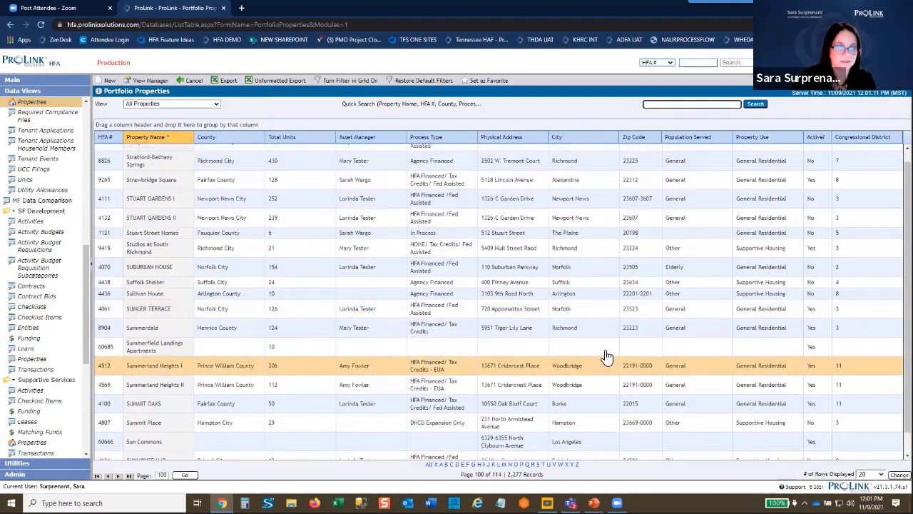
{"action": "scroll", "coordinate": [605, 357], "scroll_direction": "up", "scroll_amount": 1}
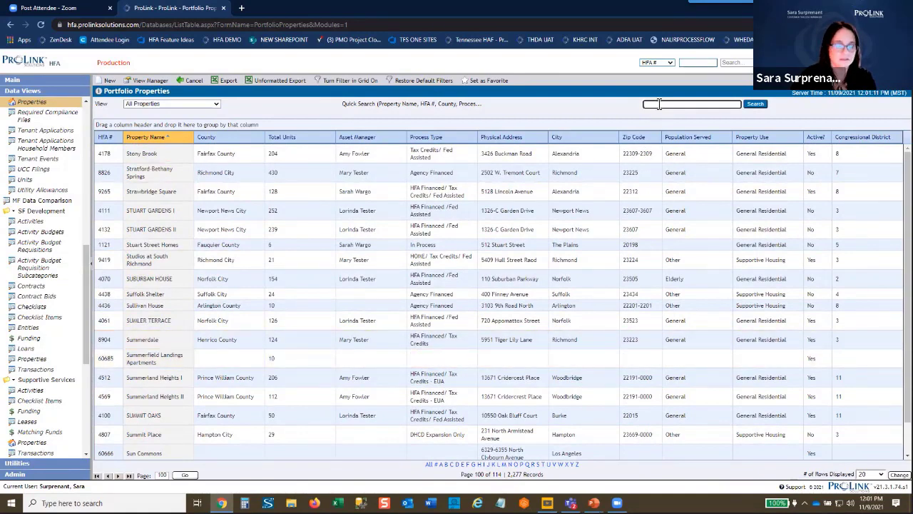
{"action": "key", "text": "Return"}
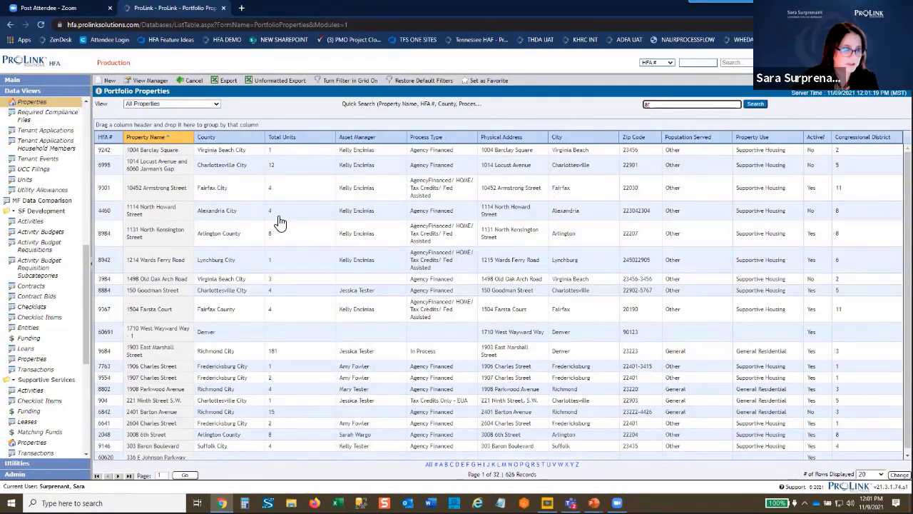
{"action": "left_click", "coordinate": [173, 152]}
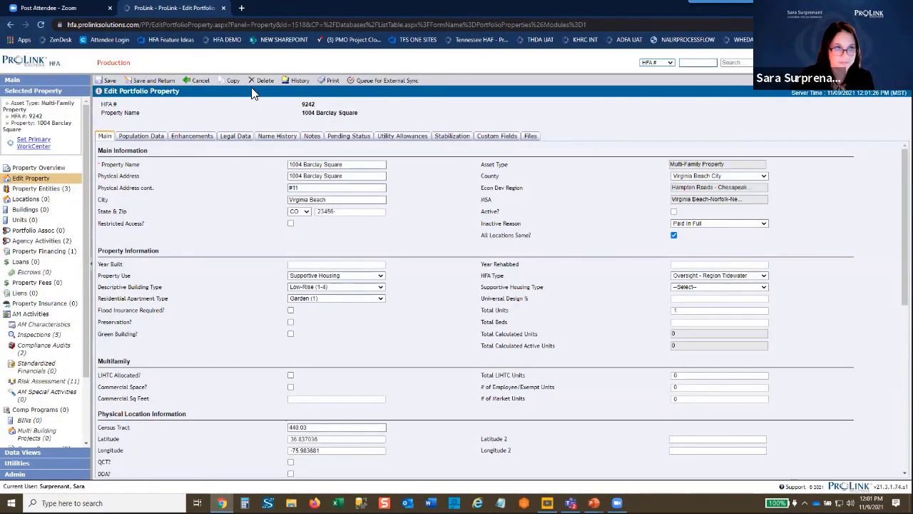
{"action": "left_click", "coordinate": [198, 80]}
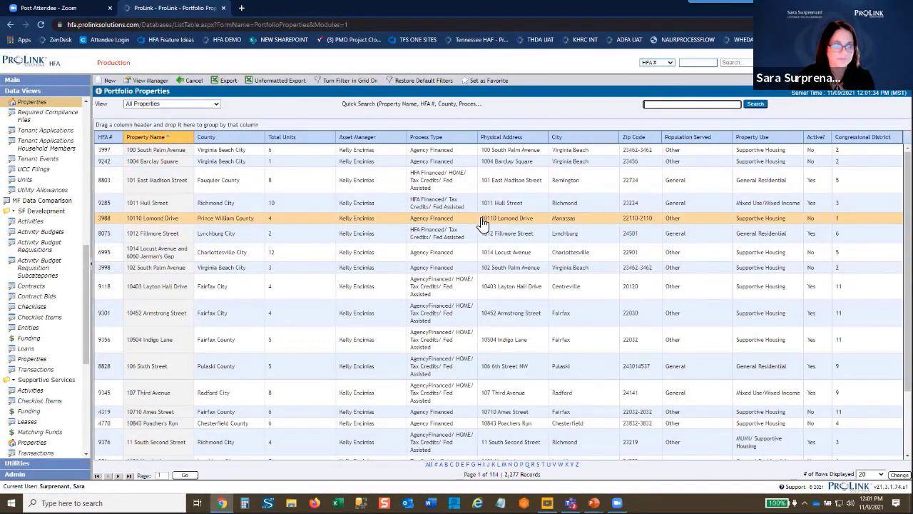
Switch to the PowerPoint slide show and advance to the "Data View Basics – Exporting" slide
{"action": "key", "text": "alt+Tab"}
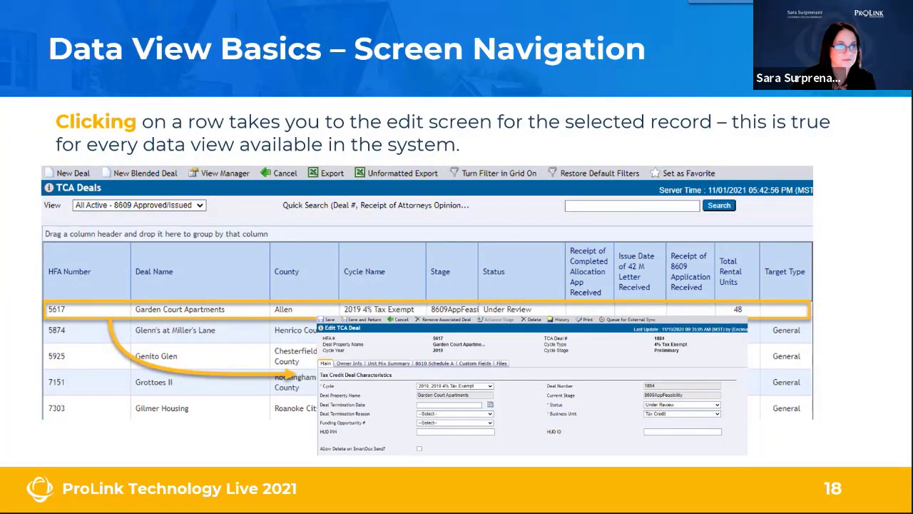
{"action": "key", "text": "Right"}
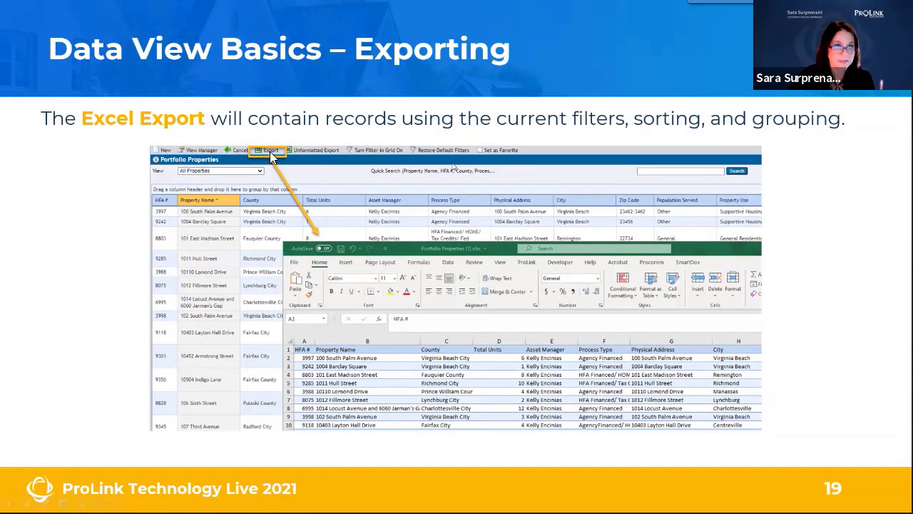
Switch to ProLink and enable in-grid filtering to limit the portfolio properties to those whose County contains "fairfax"
{"action": "key", "text": "alt+Tab"}
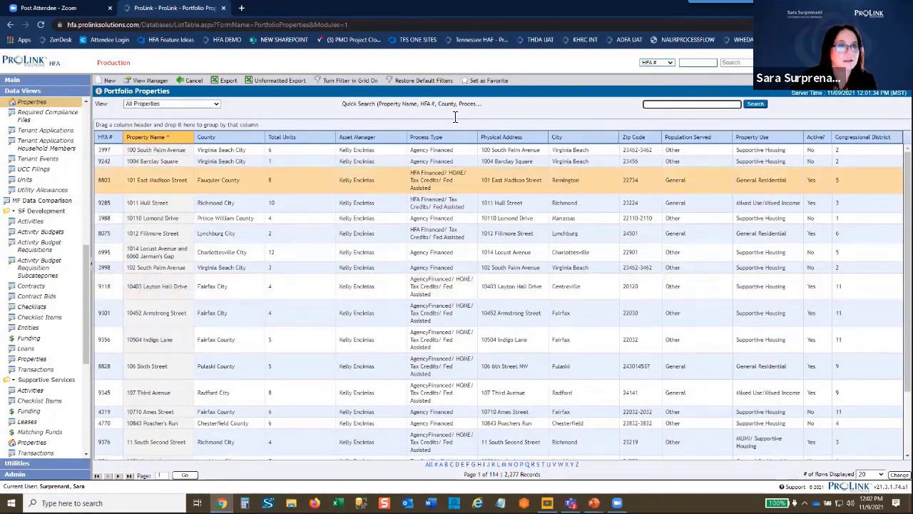
{"action": "left_click", "coordinate": [353, 81]}
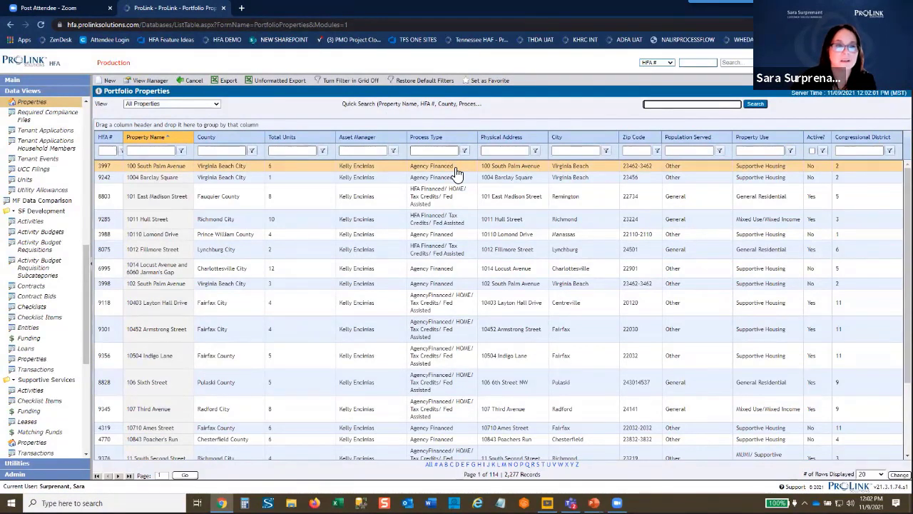
{"action": "left_click", "coordinate": [225, 151]}
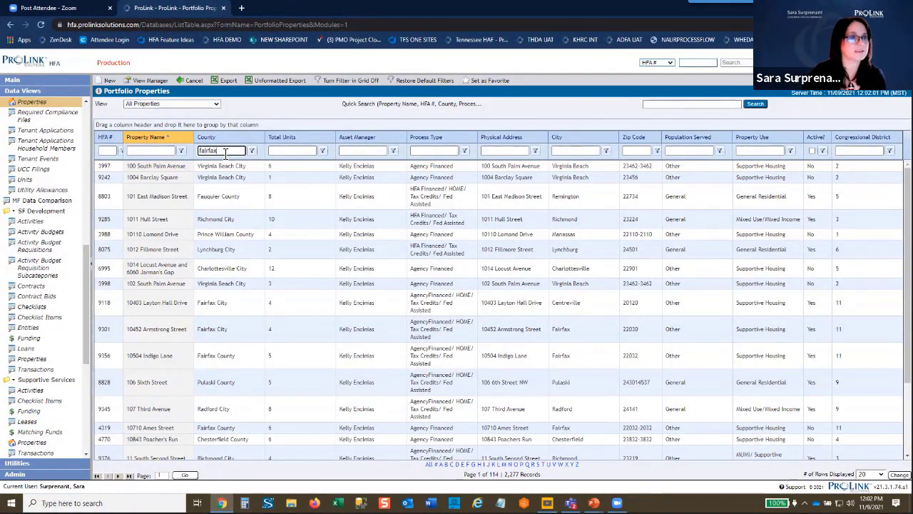
{"action": "left_click", "coordinate": [251, 150]}
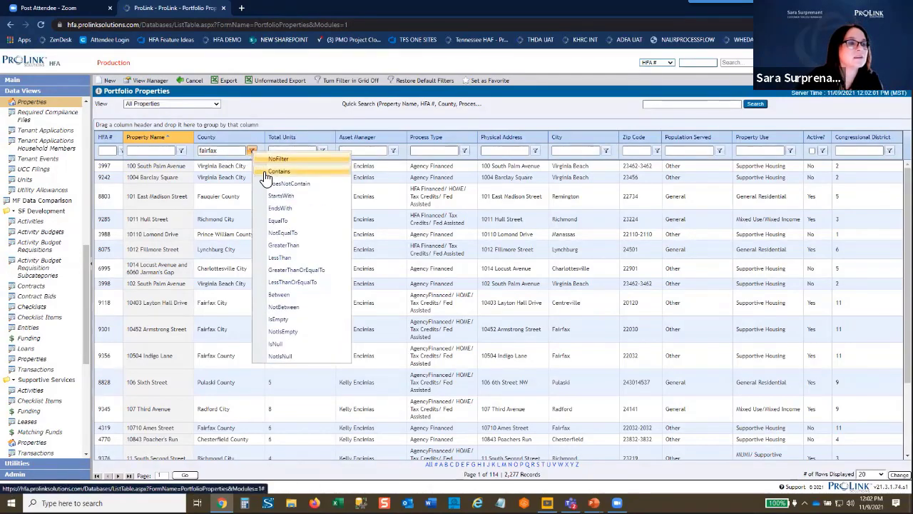
{"action": "left_click", "coordinate": [265, 174]}
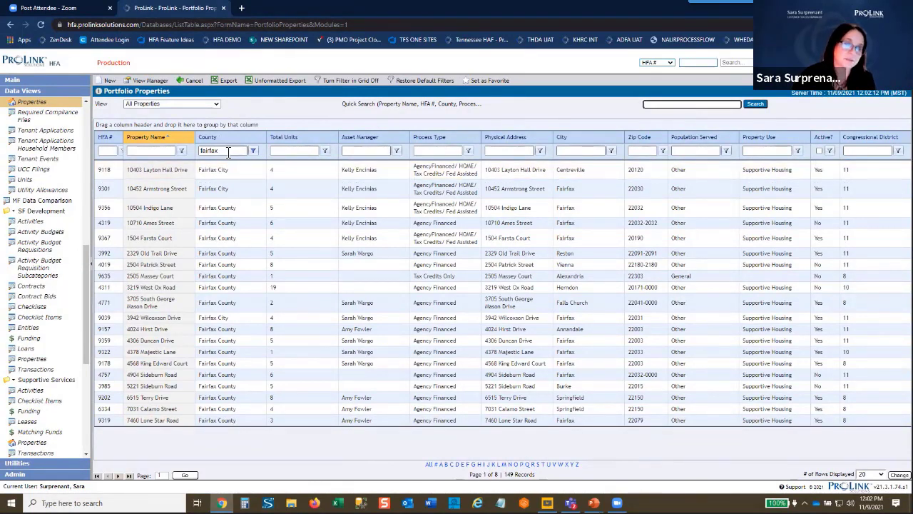
Export the filtered properties to Excel and open the downloaded Portfolio Properties.xlsx
{"action": "left_click", "coordinate": [227, 80]}
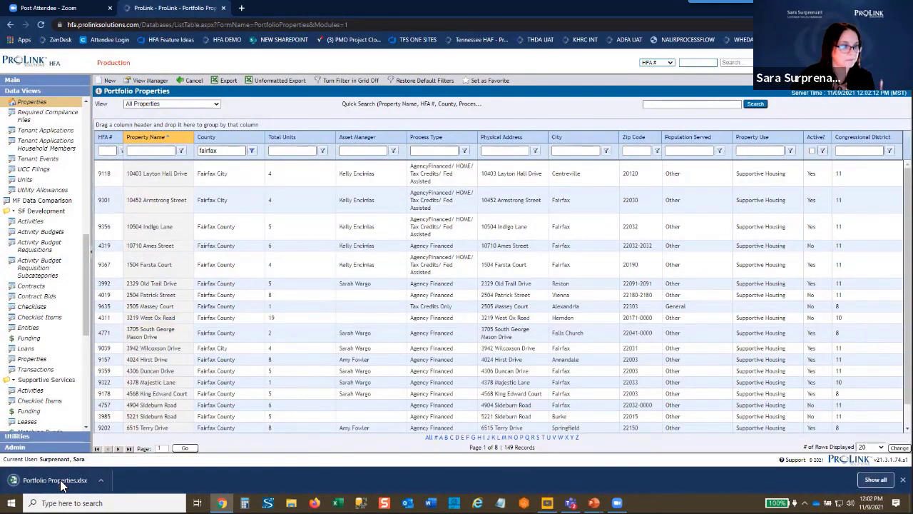
{"action": "left_click", "coordinate": [77, 480]}
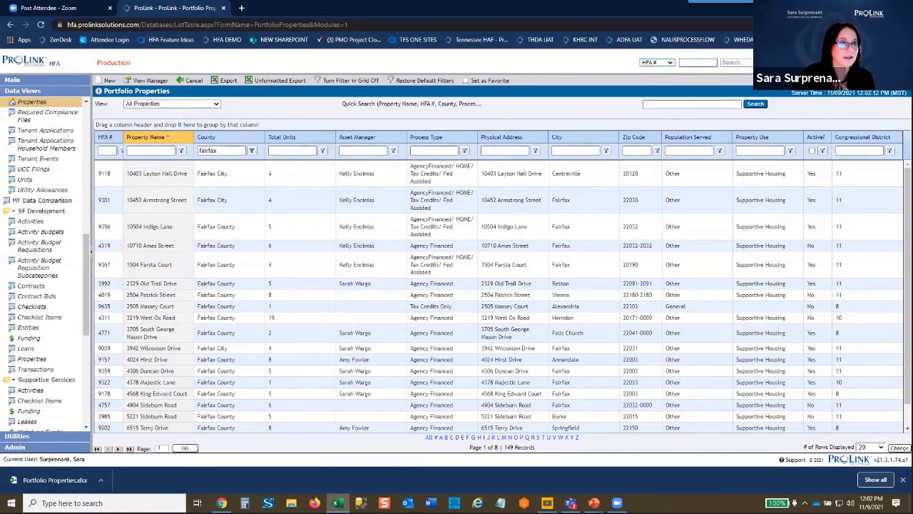
Review the exported property rows through the end of the Portfolio Properties workbook, and close the workbook
{"action": "scroll", "coordinate": [459, 275], "scroll_direction": "down", "scroll_amount": 9}
{"action": "scroll", "coordinate": [459, 279], "scroll_direction": "down", "scroll_amount": 20}
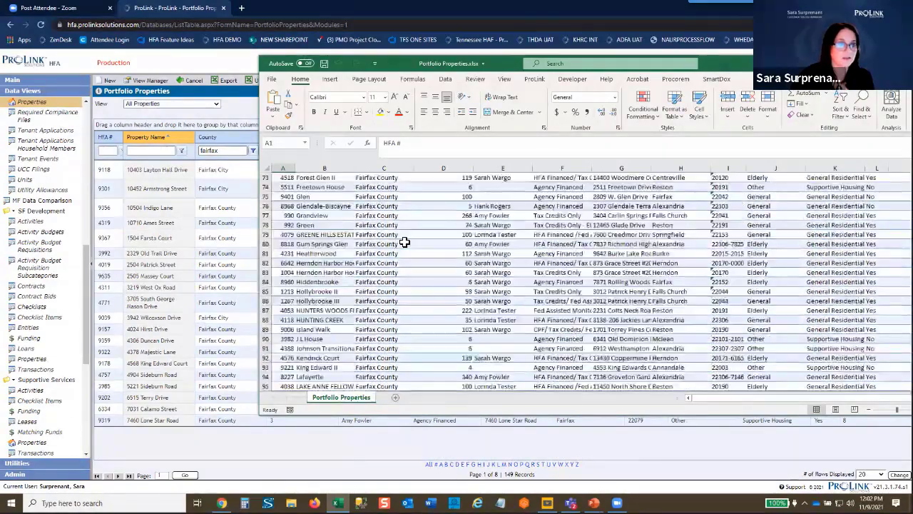
{"action": "scroll", "coordinate": [404, 243], "scroll_direction": "down", "scroll_amount": 19}
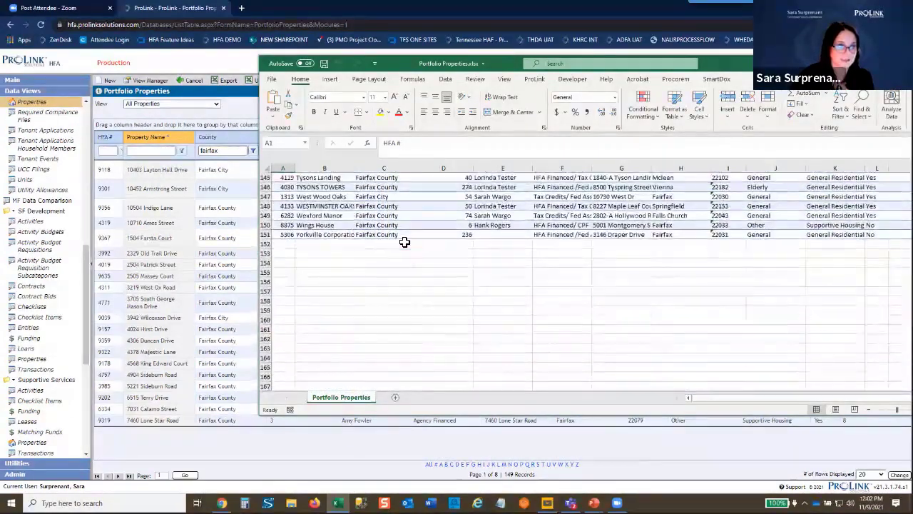
{"action": "scroll", "coordinate": [404, 243], "scroll_direction": "up", "scroll_amount": 18}
{"action": "scroll", "coordinate": [403, 242], "scroll_direction": "up", "scroll_amount": 20}
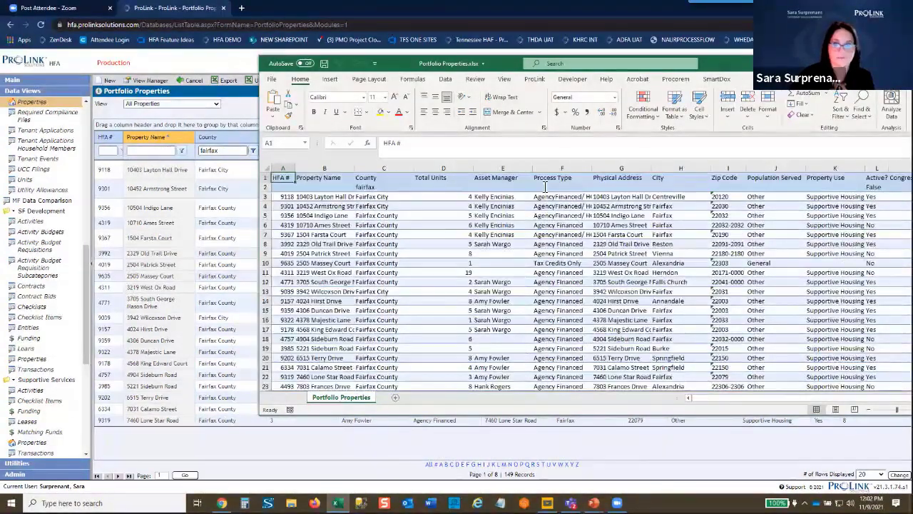
{"action": "key", "text": "alt+F4"}
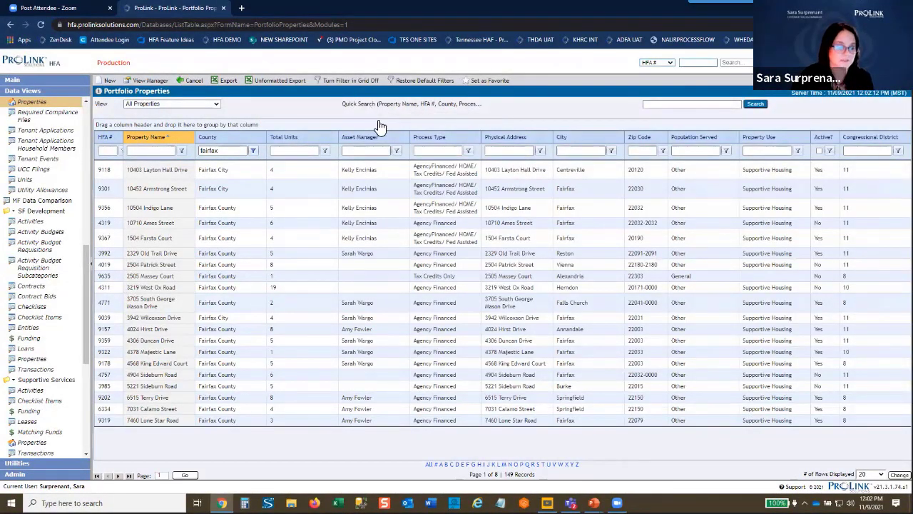
Switch to the PowerPoint slide show, advance to the "Working with your Data - Sorting" slide, and return to ProLink
{"action": "key", "text": "alt+Tab"}
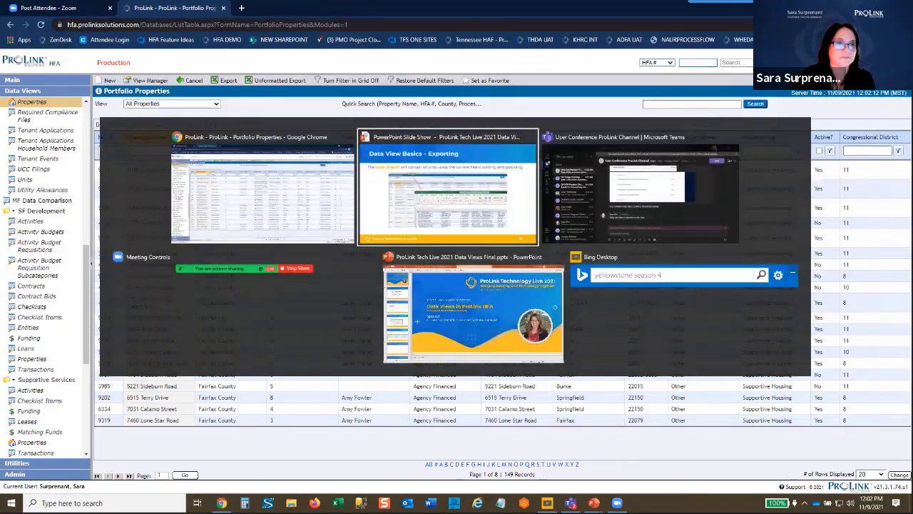
{"action": "key", "text": "Right"}
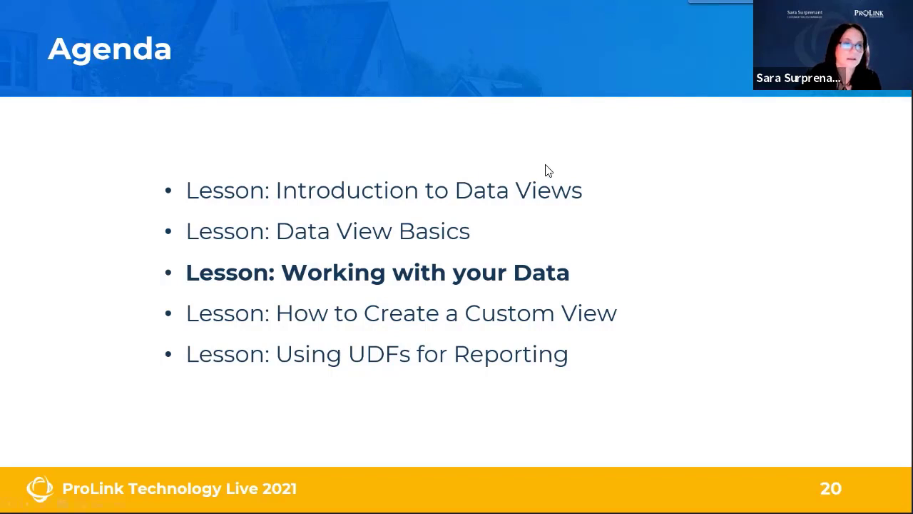
{"action": "left_click", "coordinate": [540, 188]}
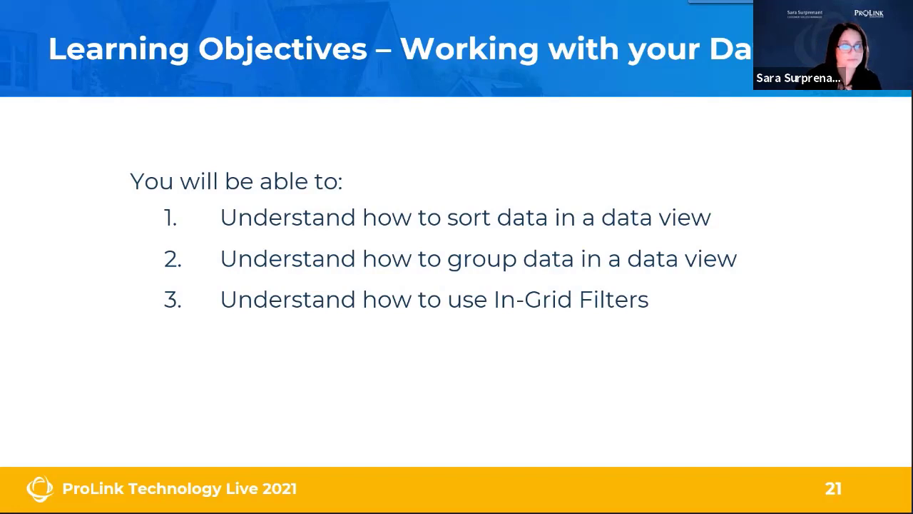
{"action": "left_click", "coordinate": [428, 217]}
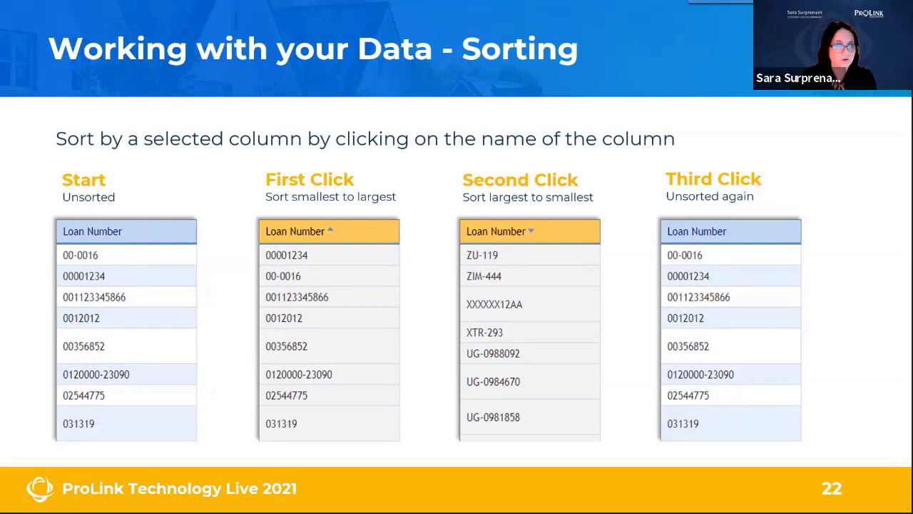
{"action": "key", "text": "alt+Tab"}
{"action": "left_click", "coordinate": [464, 204]}
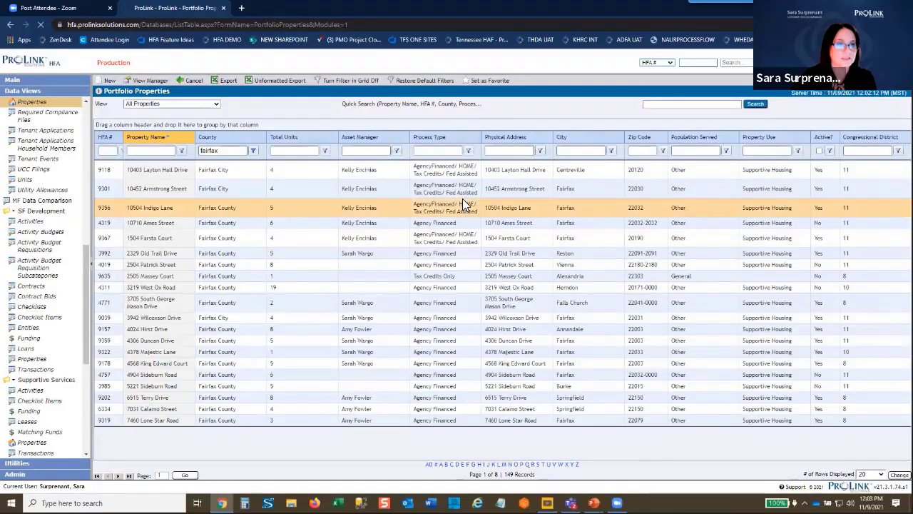
{"action": "left_click", "coordinate": [110, 204]}
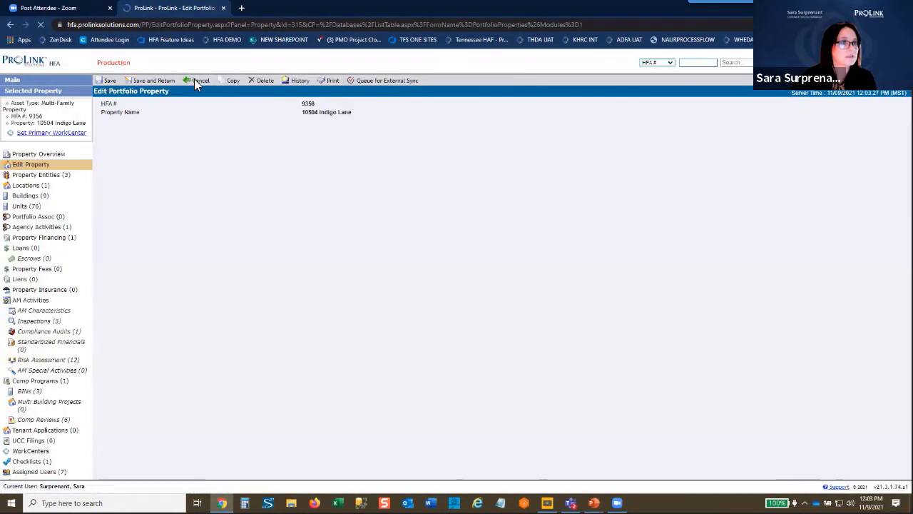
{"action": "left_click", "coordinate": [195, 80]}
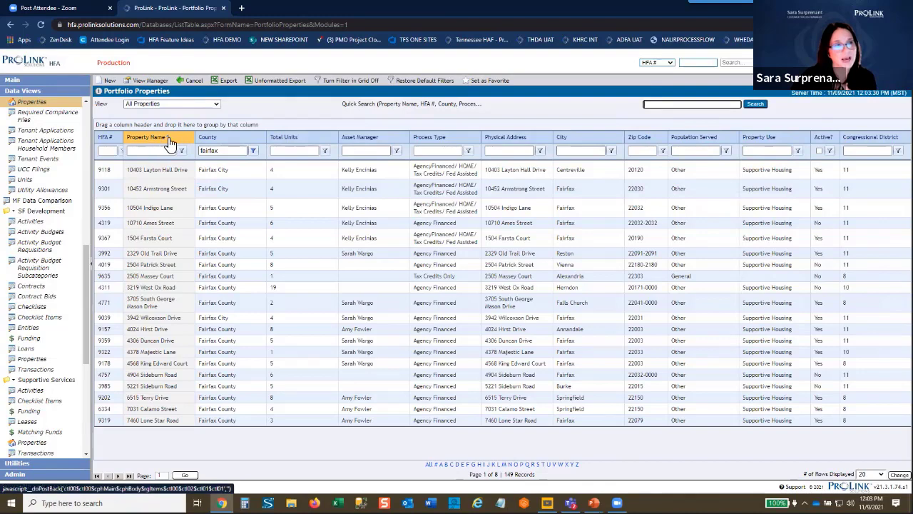
Restore the default filters of the Portfolio Properties data view
{"action": "left_click", "coordinate": [214, 150]}
{"action": "type", "text": "fairfax"}
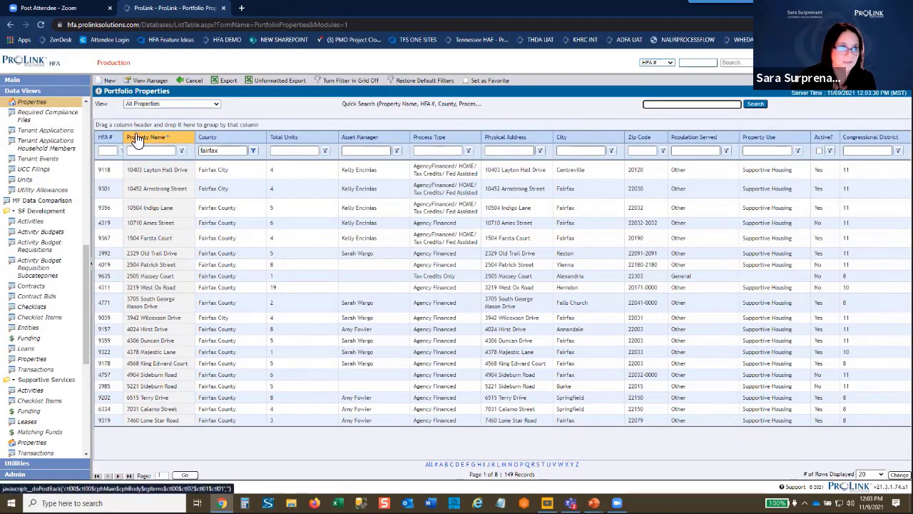
{"action": "left_click", "coordinate": [430, 80]}
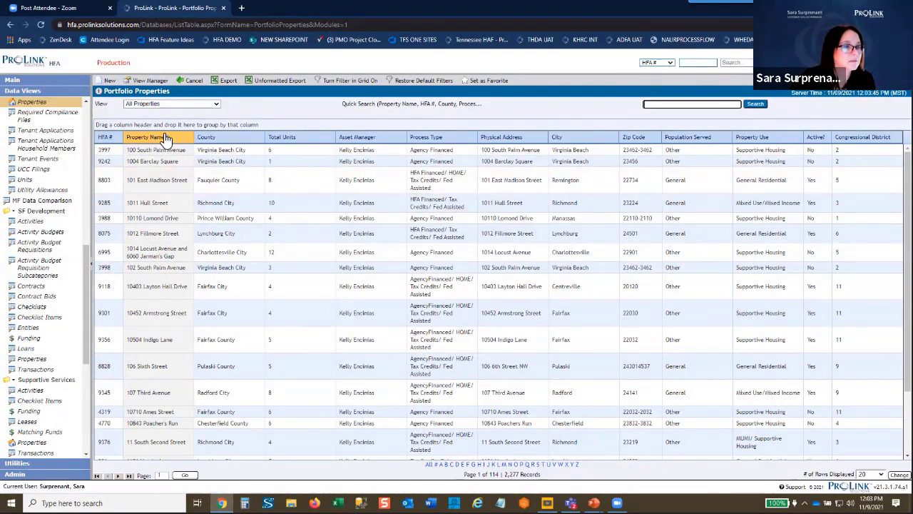
Sort the portfolio properties by Property Name in descending order, and remove that sorting
{"action": "left_click", "coordinate": [164, 137]}
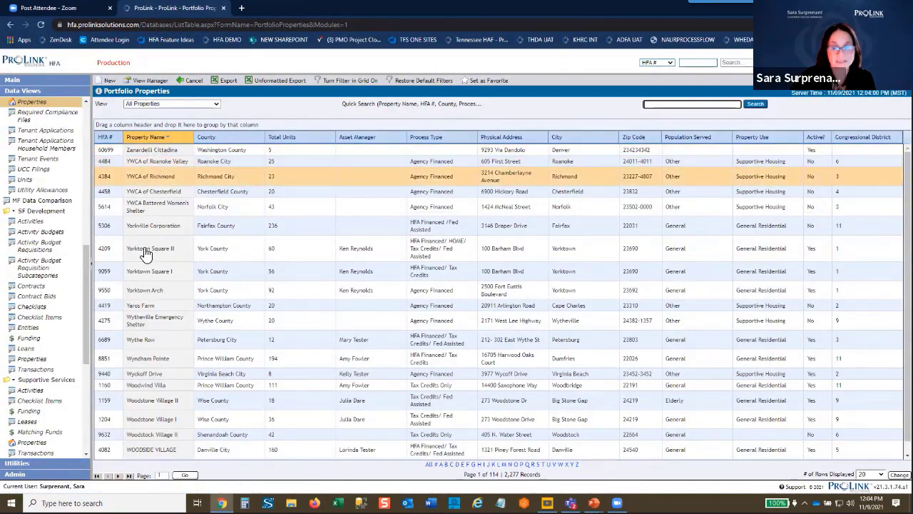
{"action": "left_click", "coordinate": [163, 140]}
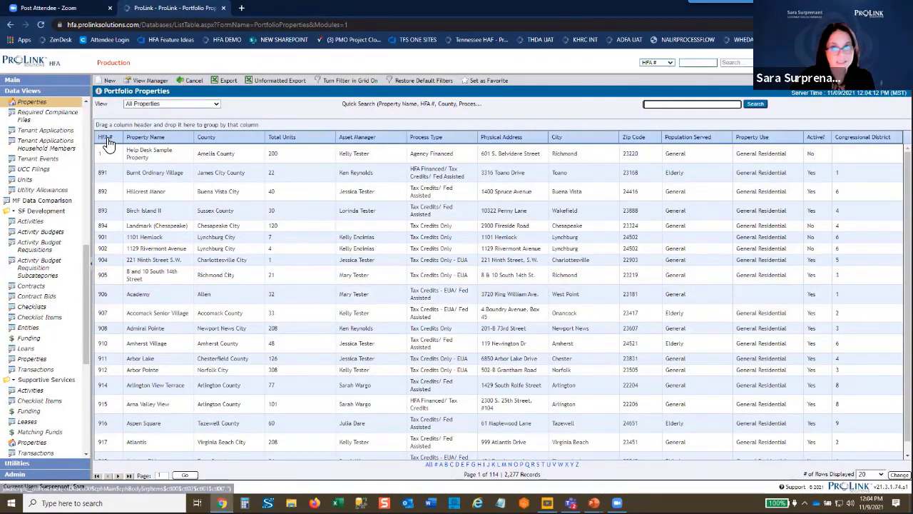
{"action": "scroll", "coordinate": [101, 250], "scroll_direction": "down", "scroll_amount": 2}
{"action": "scroll", "coordinate": [102, 253], "scroll_direction": "up", "scroll_amount": 2}
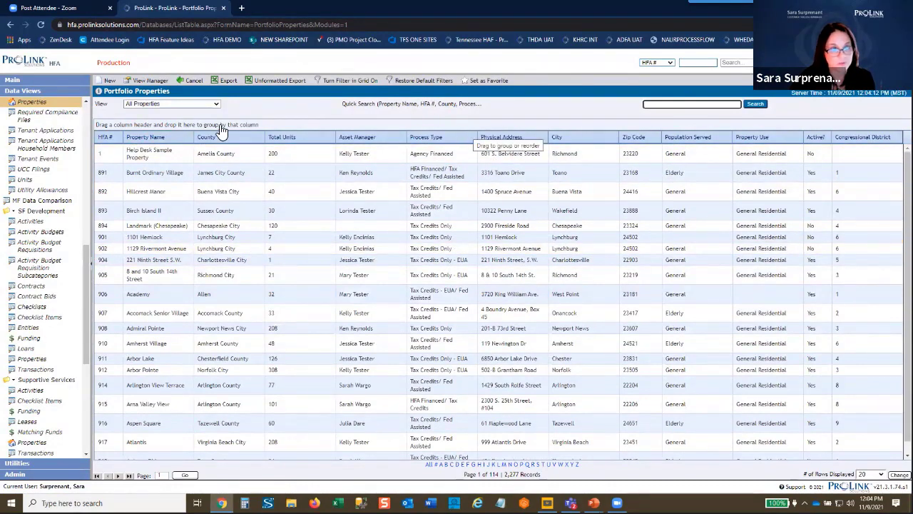
Sort the portfolio properties by Property Name in ascending order and add an ascending County sort
{"action": "left_click", "coordinate": [143, 136]}
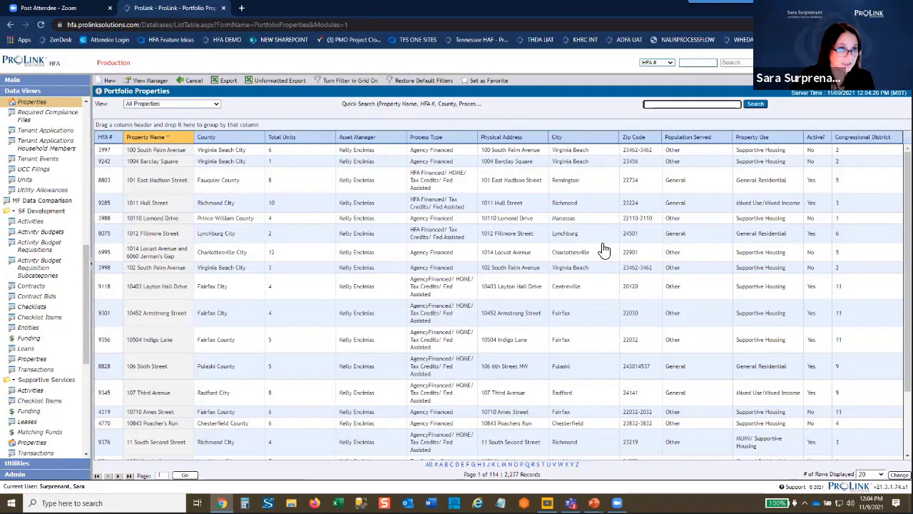
{"action": "left_click", "coordinate": [207, 138]}
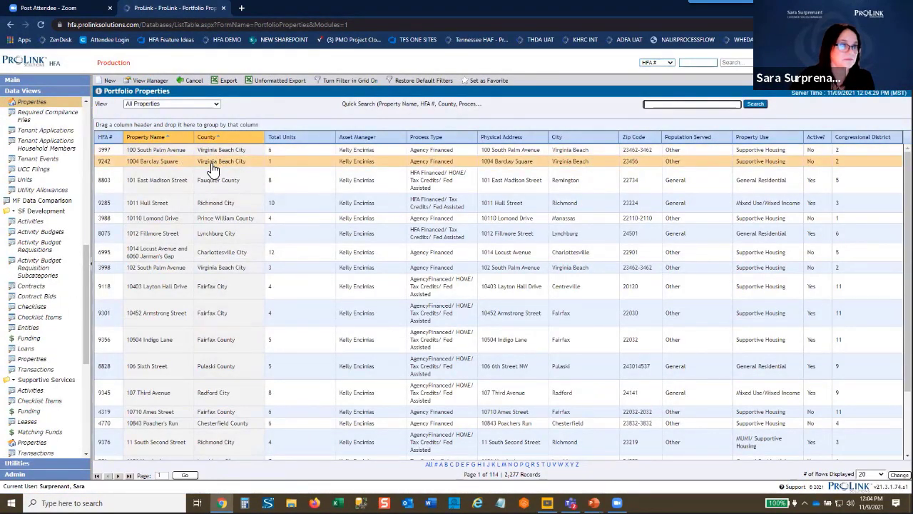
{"action": "scroll", "coordinate": [212, 169], "scroll_direction": "down", "scroll_amount": 1}
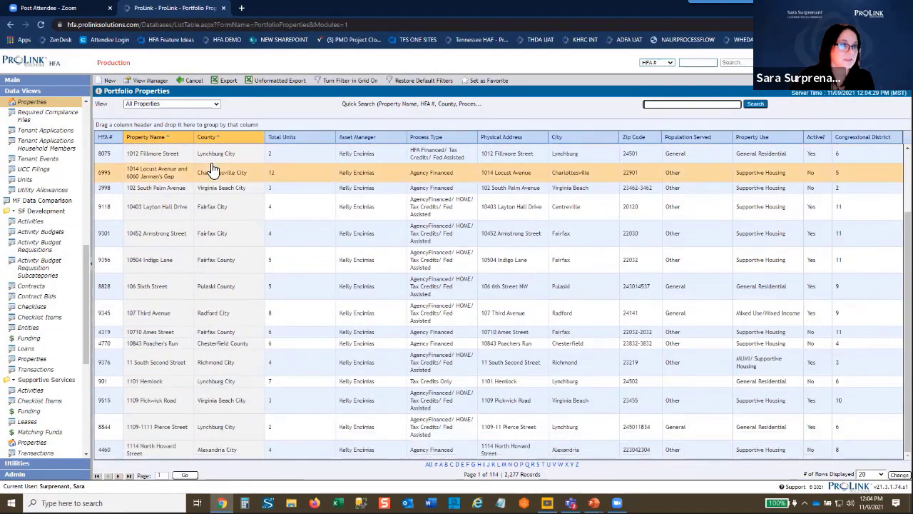
{"action": "scroll", "coordinate": [212, 168], "scroll_direction": "up", "scroll_amount": 1}
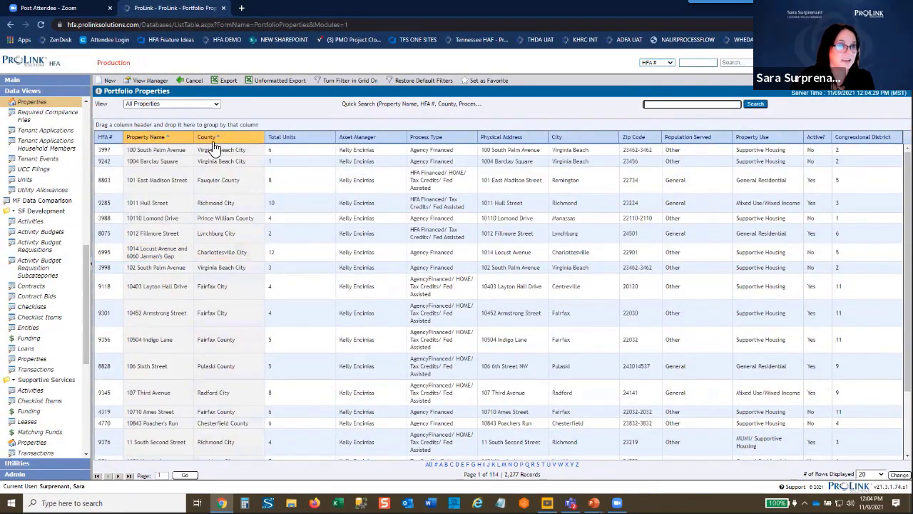
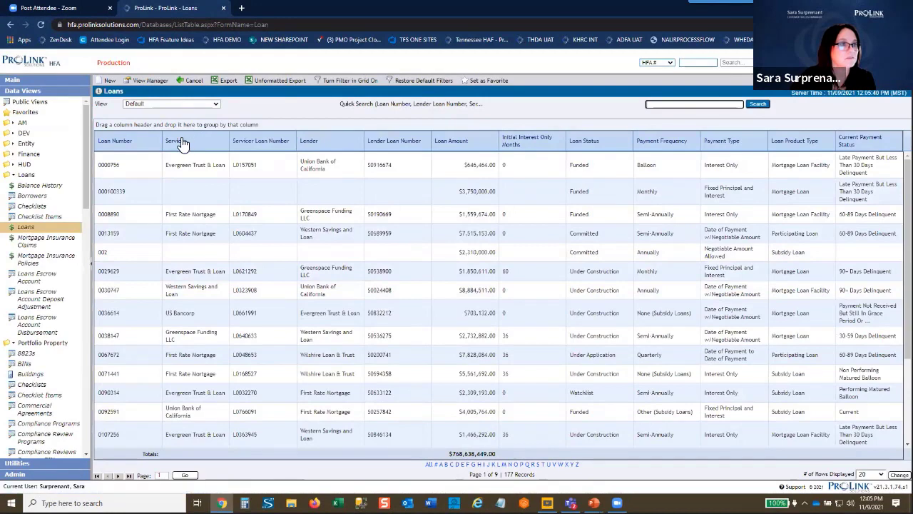
Sort the loans by Servicer in descending order and add an ascending Servicer Loan Number sort
{"action": "left_click", "coordinate": [182, 143]}
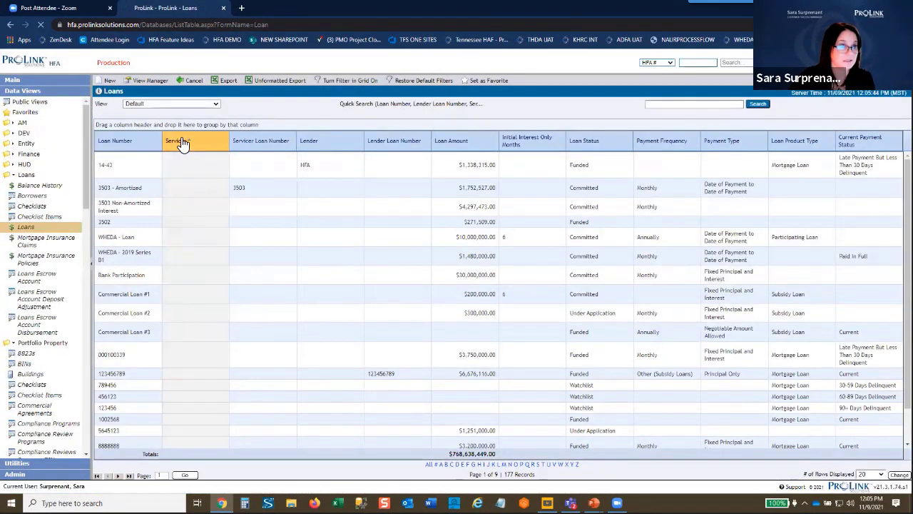
{"action": "left_click", "coordinate": [182, 143]}
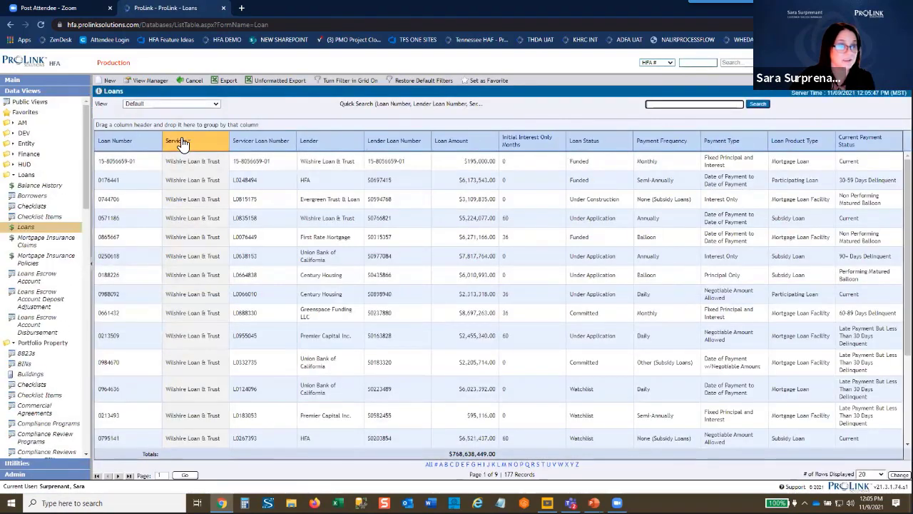
{"action": "left_click", "coordinate": [266, 146]}
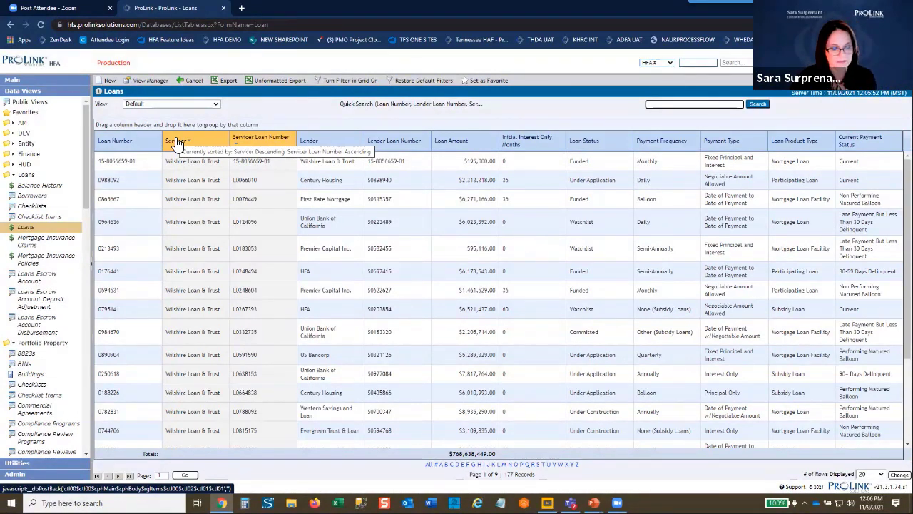
Switch to the PowerPoint slide show, advance to the "Working with your Data - Grouping" slide, and return to ProLink
{"action": "key", "text": "alt+Tab"}
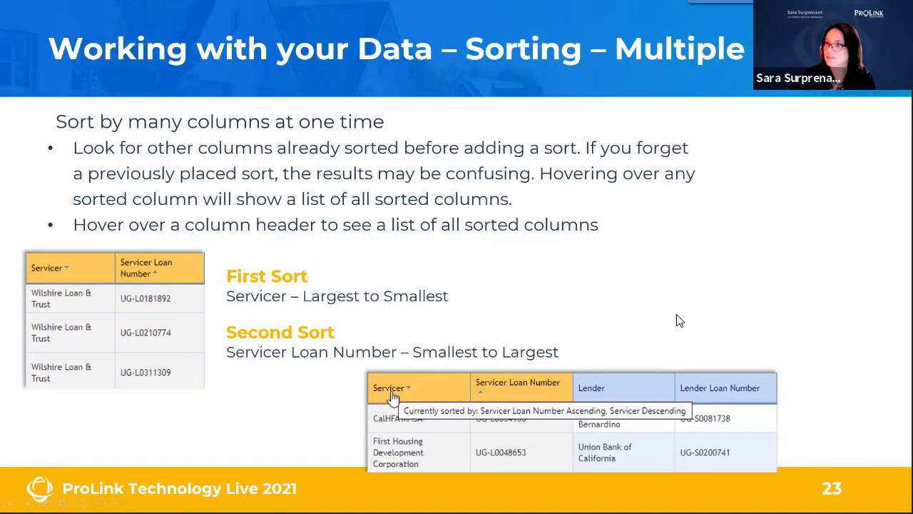
{"action": "key", "text": "Right"}
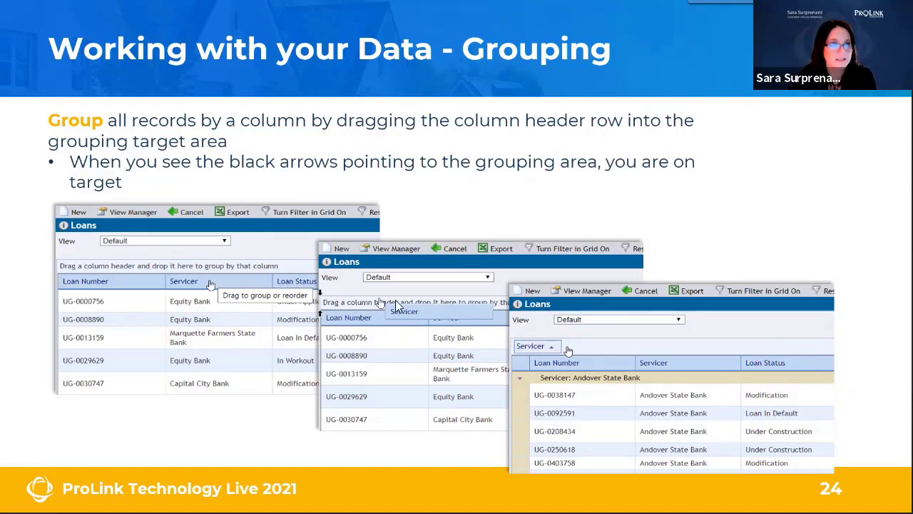
{"action": "key", "text": "alt+Tab"}
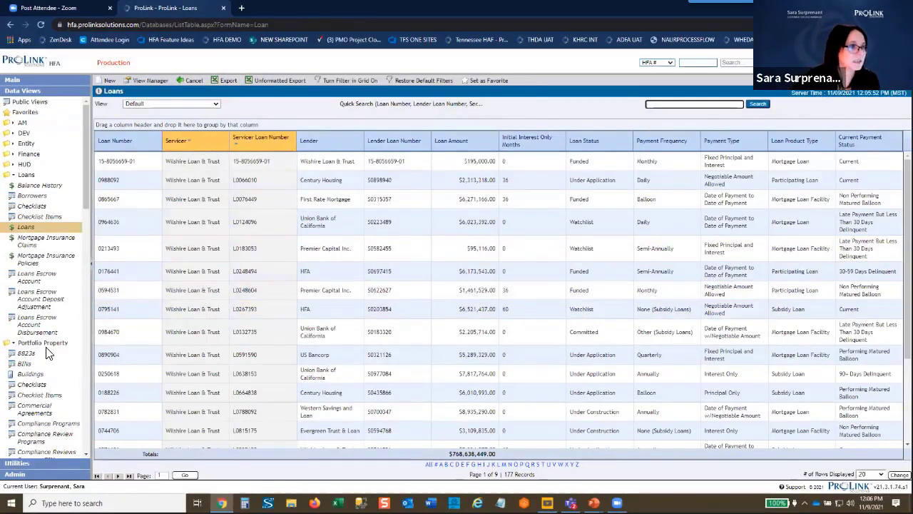
Open the Properties data view under Portfolio Property and remove its County sort
{"action": "scroll", "coordinate": [47, 353], "scroll_direction": "down", "scroll_amount": 3}
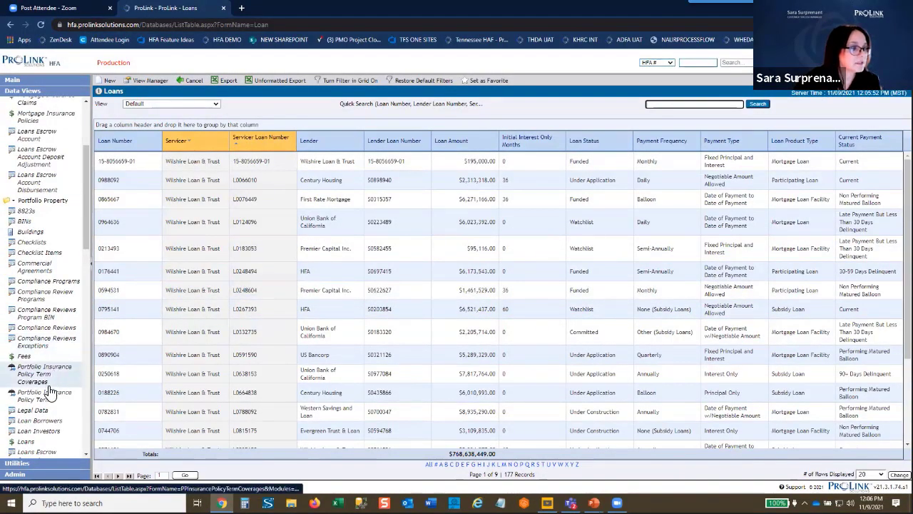
{"action": "scroll", "coordinate": [53, 385], "scroll_direction": "down", "scroll_amount": 3}
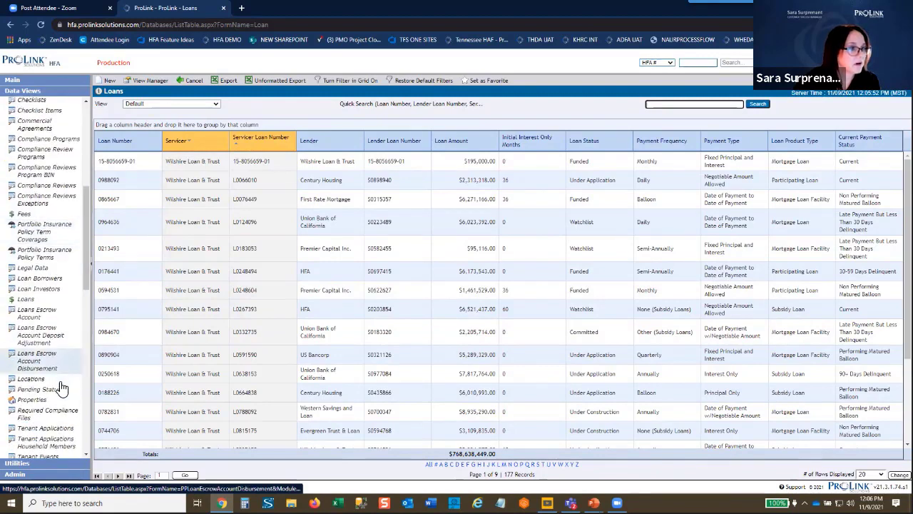
{"action": "left_click", "coordinate": [57, 402]}
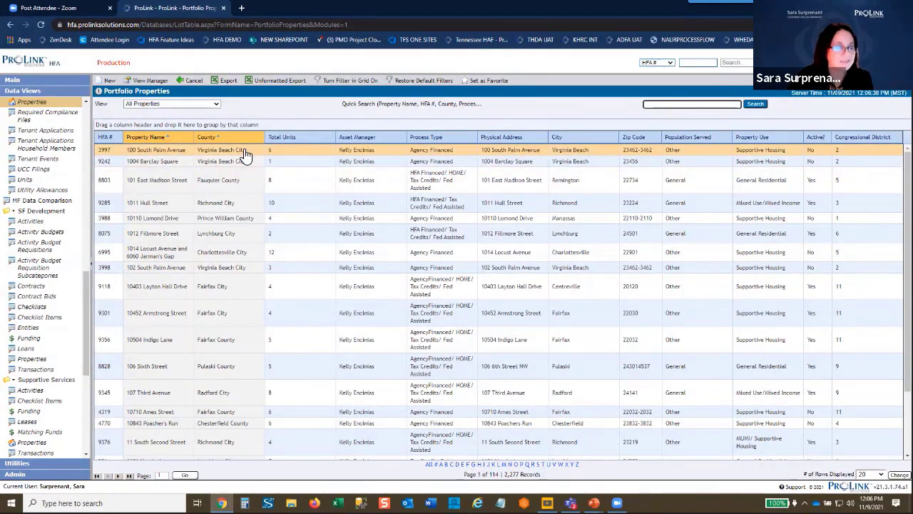
{"action": "left_click", "coordinate": [213, 133]}
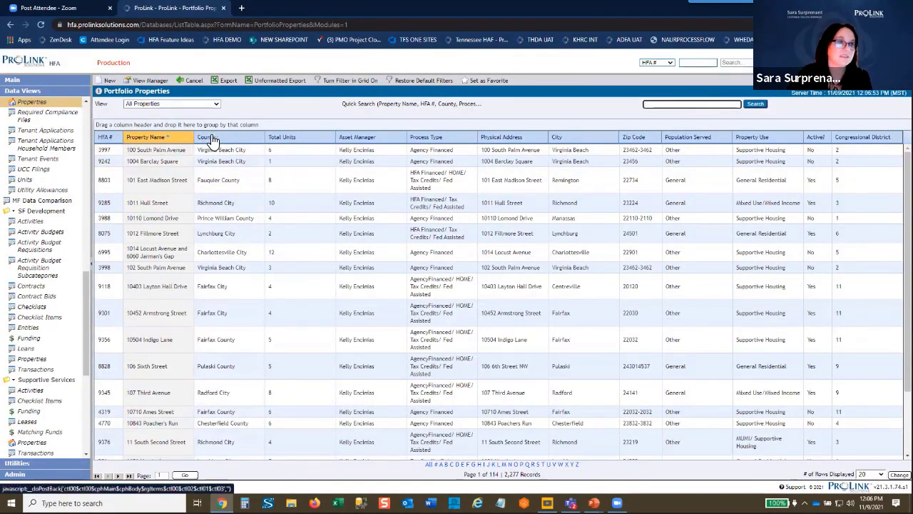
Group the portfolio properties by County and page forward to page 4 of the grouped list
{"action": "left_click_drag", "start_coordinate": [212, 139], "coordinate": [213, 140]}
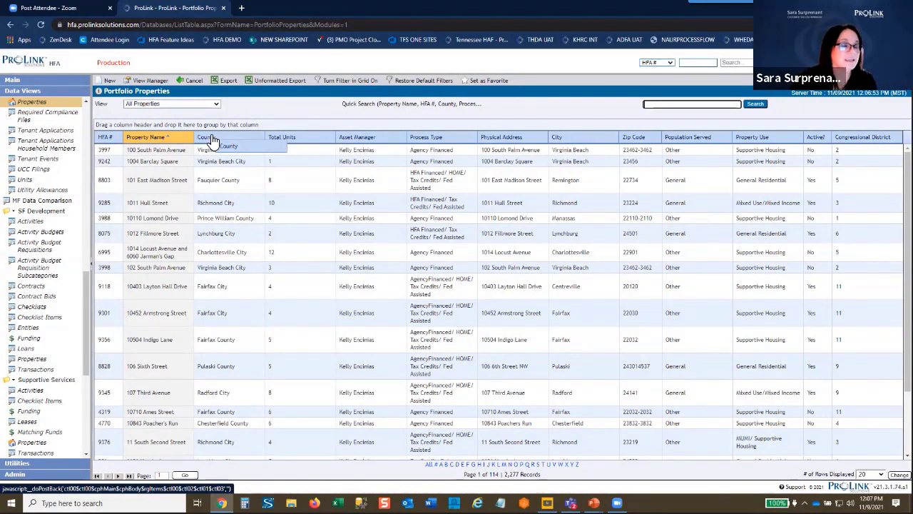
{"action": "left_click_drag", "start_coordinate": [212, 140], "coordinate": [162, 126]}
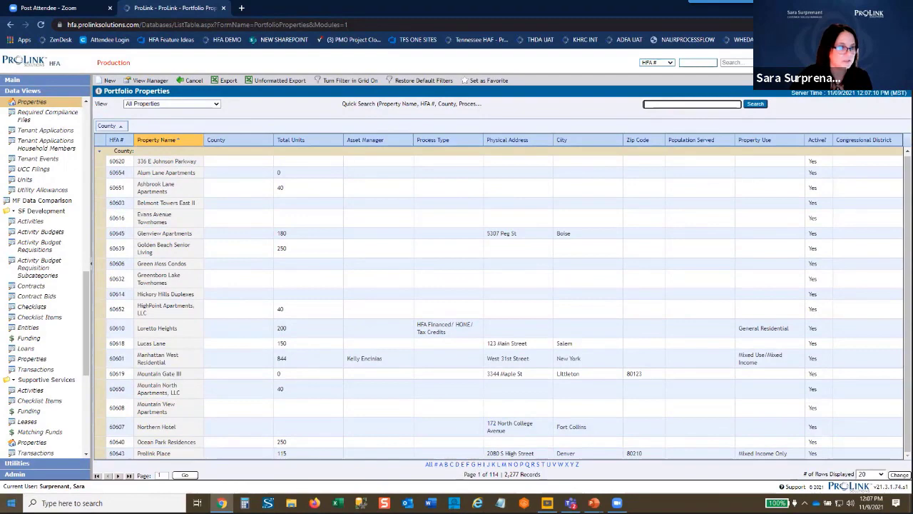
{"action": "left_click", "coordinate": [118, 476]}
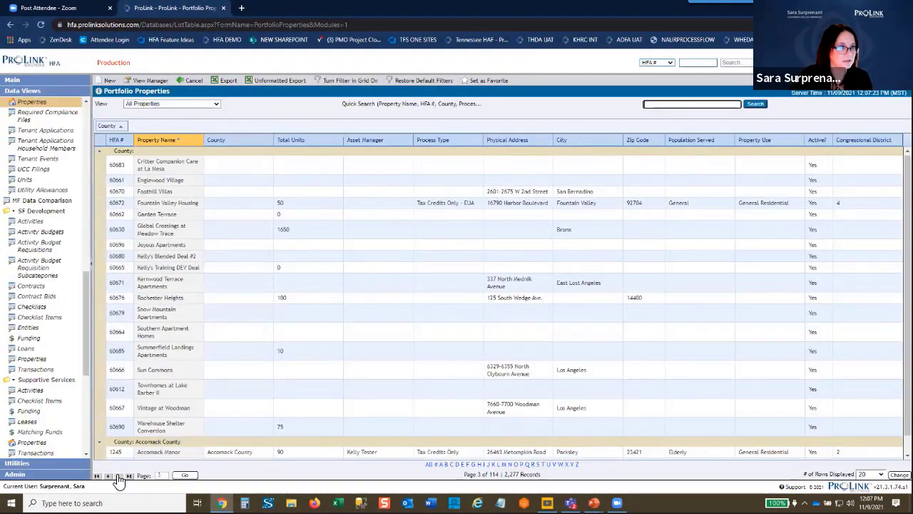
{"action": "scroll", "coordinate": [214, 409], "scroll_direction": "down", "scroll_amount": 1}
{"action": "left_click", "coordinate": [119, 476]}
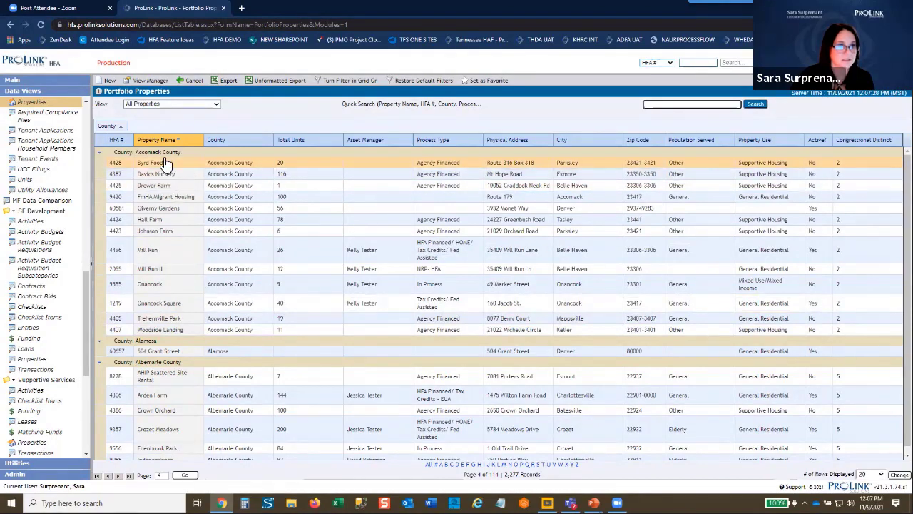
{"action": "scroll", "coordinate": [161, 370], "scroll_direction": "down", "scroll_amount": 1}
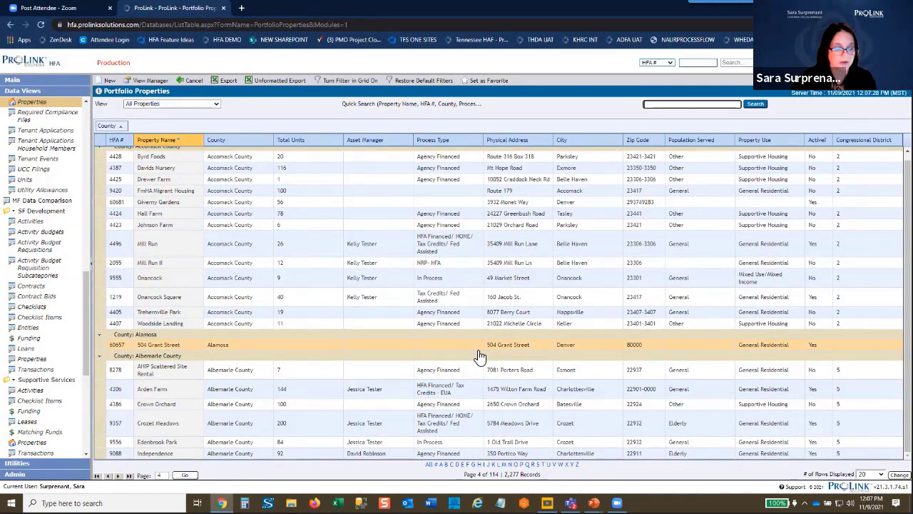
Switch to the PowerPoint slide show, advance to the "Subtotal in Groups" slide, and return to the ProLink browser window
{"action": "key", "text": "alt+Tab"}
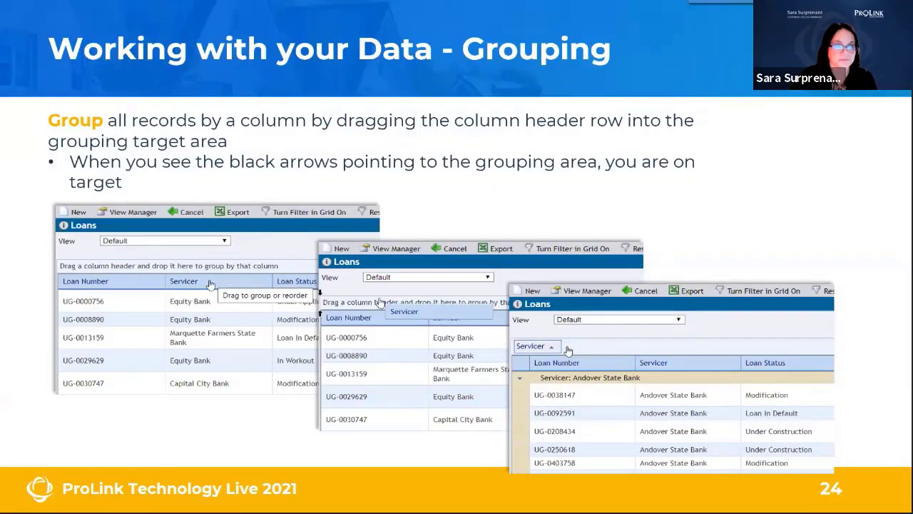
{"action": "left_click", "coordinate": [613, 324]}
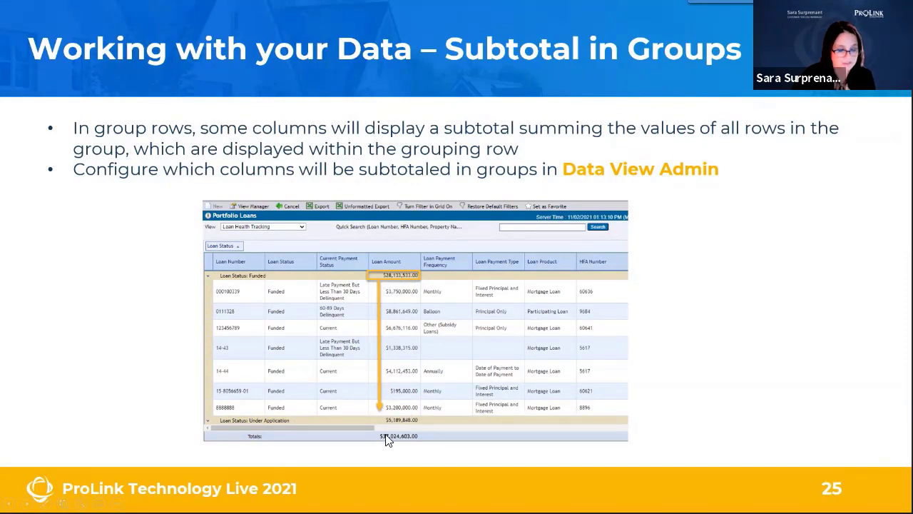
{"action": "key", "text": "alt+Tab"}
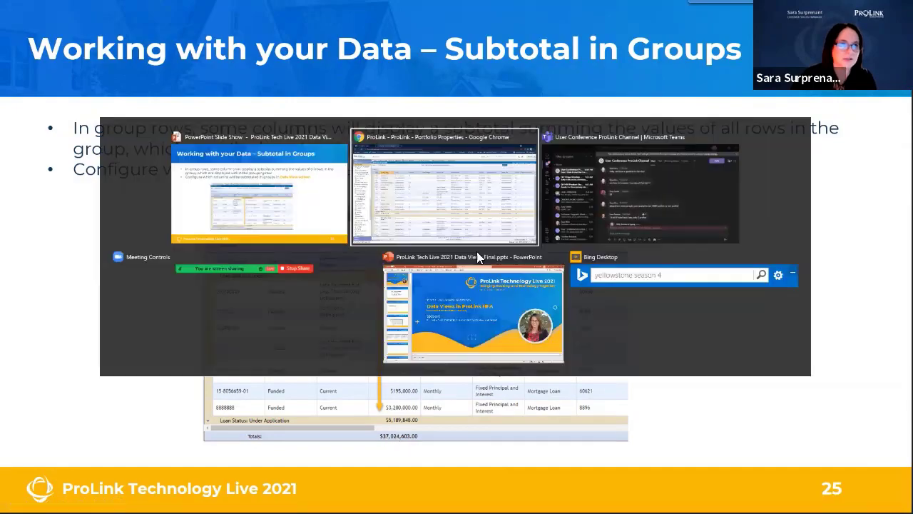
{"action": "left_click", "coordinate": [457, 202]}
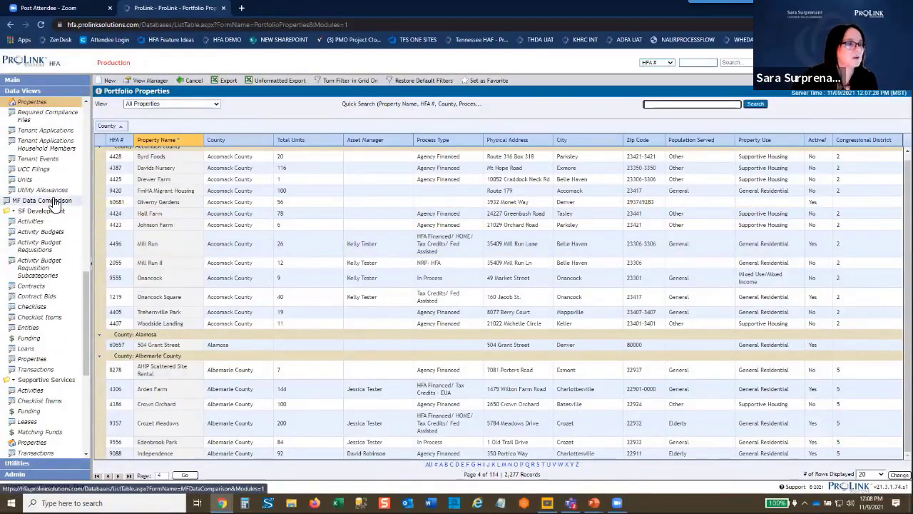
Open the Loans data view, group its records by Servicer, and look through the grouped loans
{"action": "scroll", "coordinate": [42, 214], "scroll_direction": "up", "scroll_amount": 10}
{"action": "left_click", "coordinate": [30, 214]}
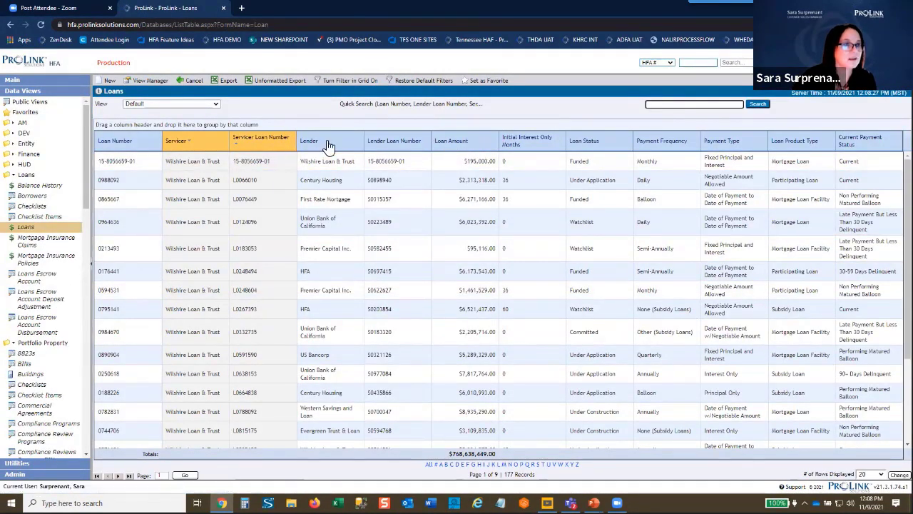
{"action": "left_click_drag", "start_coordinate": [182, 140], "coordinate": [178, 125]}
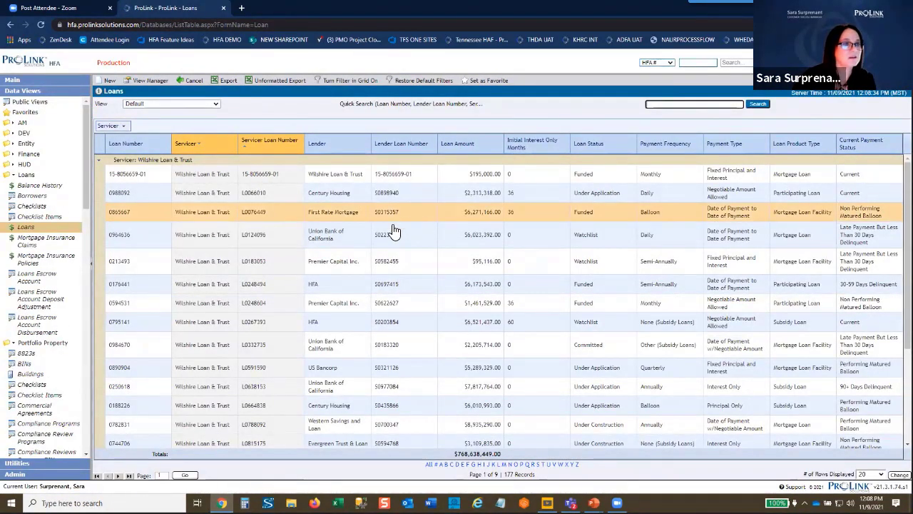
{"action": "scroll", "coordinate": [389, 236], "scroll_direction": "down", "scroll_amount": 4}
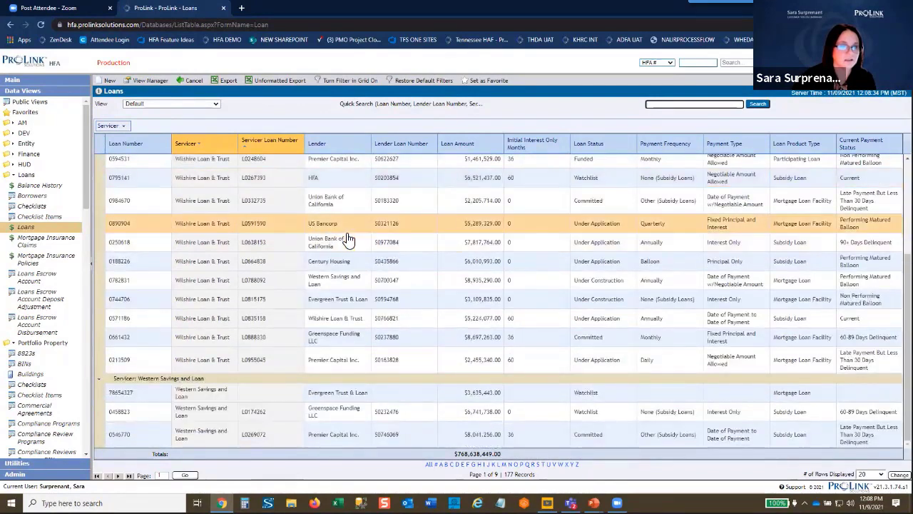
{"action": "scroll", "coordinate": [557, 339], "scroll_direction": "up", "scroll_amount": 4}
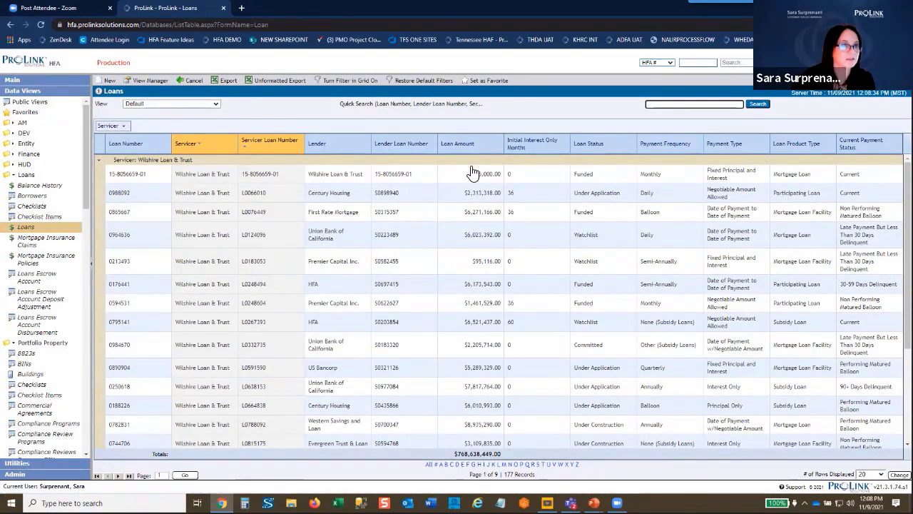
{"action": "scroll", "coordinate": [480, 187], "scroll_direction": "down", "scroll_amount": 3}
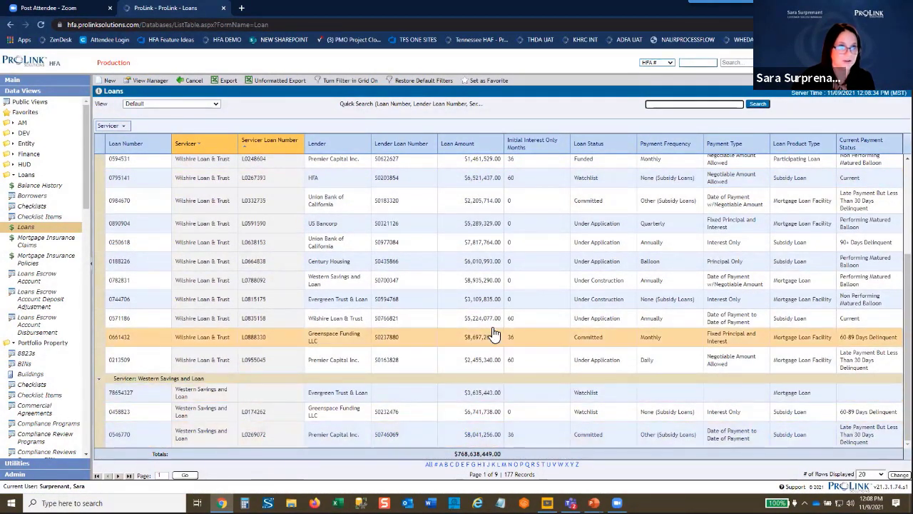
{"action": "scroll", "coordinate": [493, 333], "scroll_direction": "up", "scroll_amount": 3}
Add Loan Amount as a second grouping level below Servicer and review the nested groups
{"action": "left_click_drag", "start_coordinate": [475, 148], "coordinate": [398, 129]}
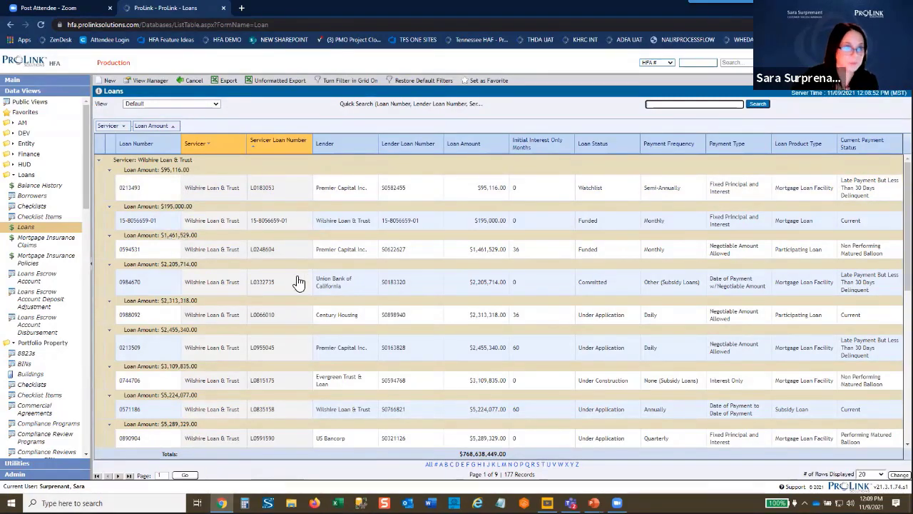
{"action": "scroll", "coordinate": [509, 438], "scroll_direction": "down", "scroll_amount": 3}
{"action": "scroll", "coordinate": [510, 443], "scroll_direction": "down", "scroll_amount": 4}
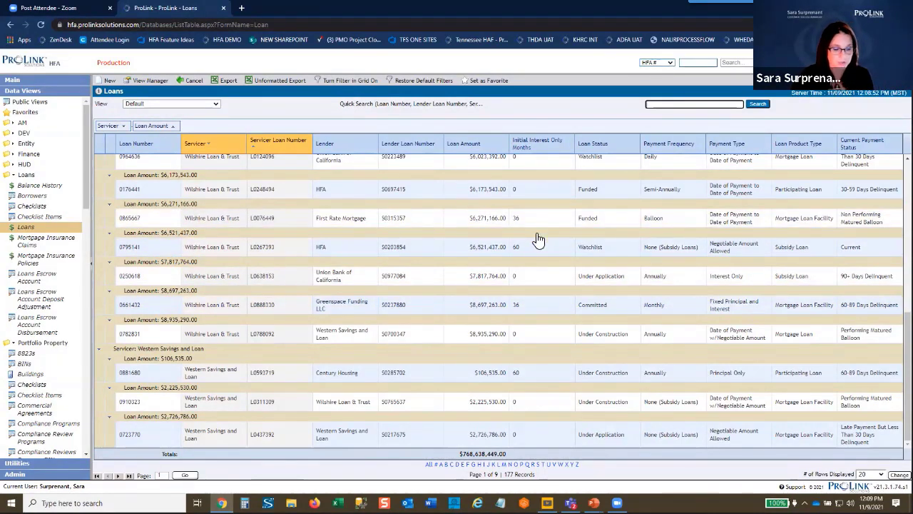
Switch to the PowerPoint slide show, advance to the "Multiple Groups" slide, and return to the Loans data view in ProLink
{"action": "key", "text": "alt+Tab"}
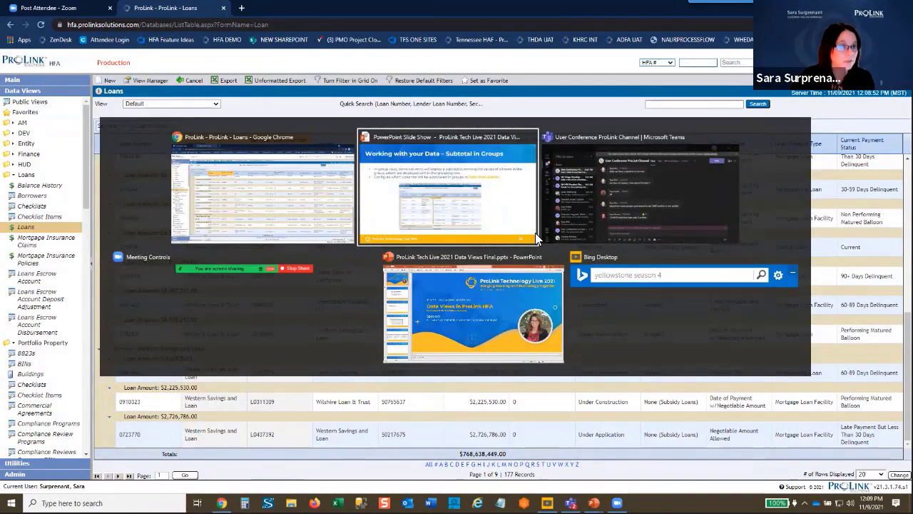
{"action": "left_click", "coordinate": [493, 197]}
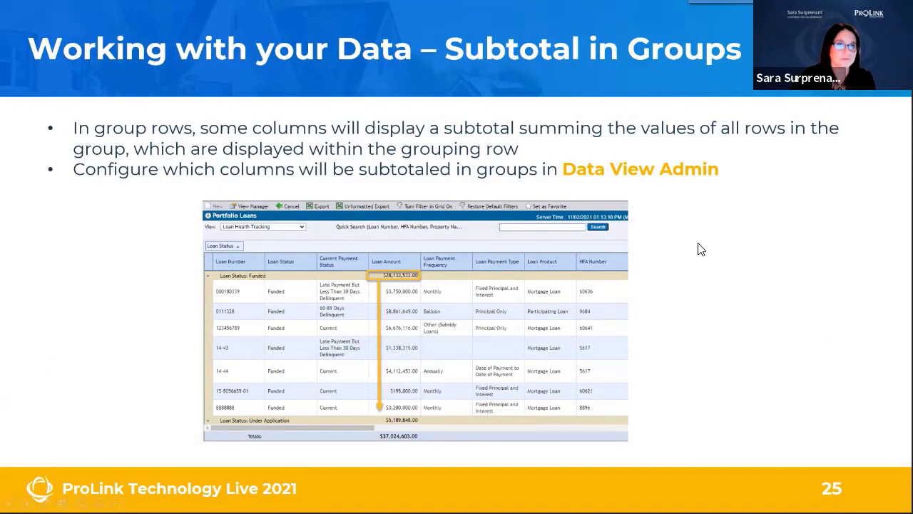
{"action": "left_click", "coordinate": [556, 184]}
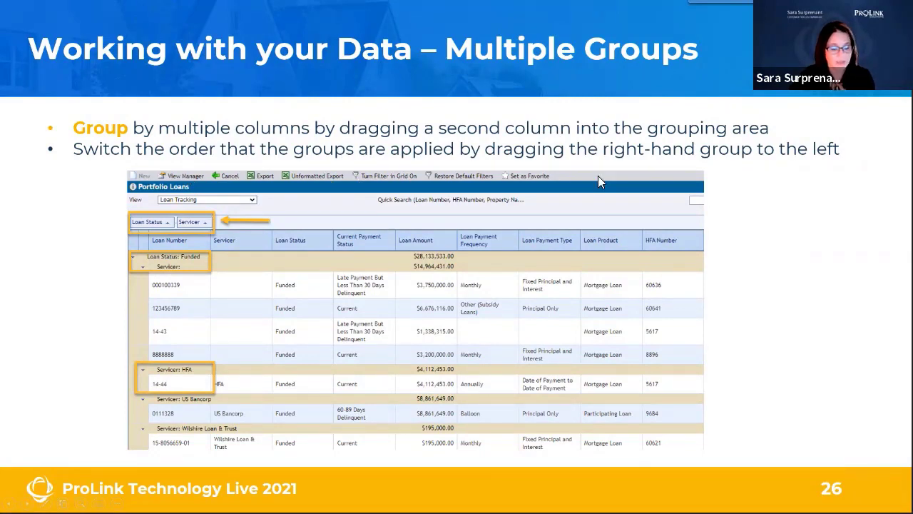
{"action": "key", "text": "alt+Tab"}
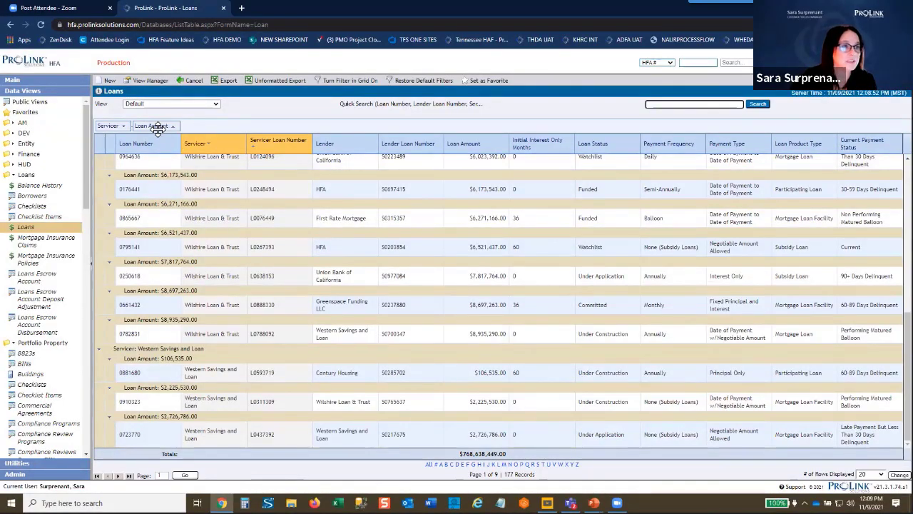
Replace the Loan Amount grouping with Servicer Loan Number as the second level below Servicer, and review the groups
{"action": "left_click_drag", "start_coordinate": [158, 127], "coordinate": [360, 150]}
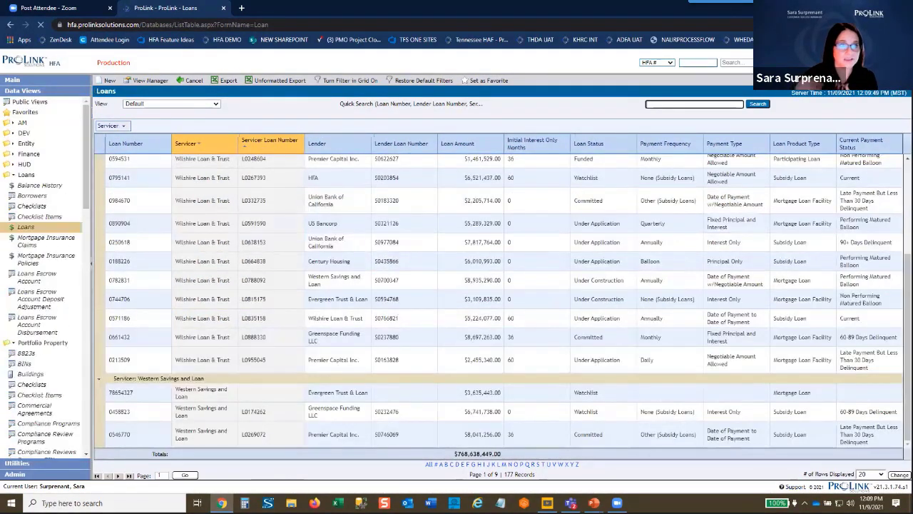
{"action": "scroll", "coordinate": [456, 268], "scroll_direction": "up", "scroll_amount": 3}
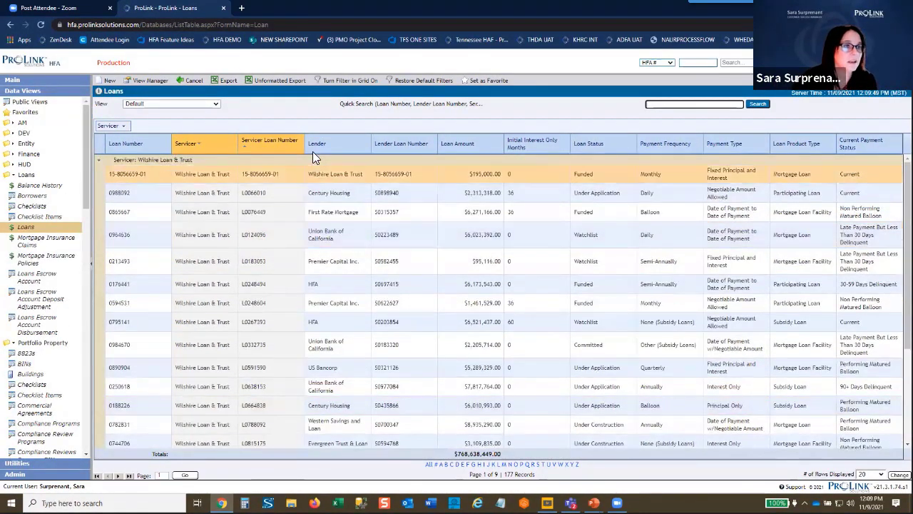
{"action": "left_click_drag", "start_coordinate": [265, 145], "coordinate": [173, 134]}
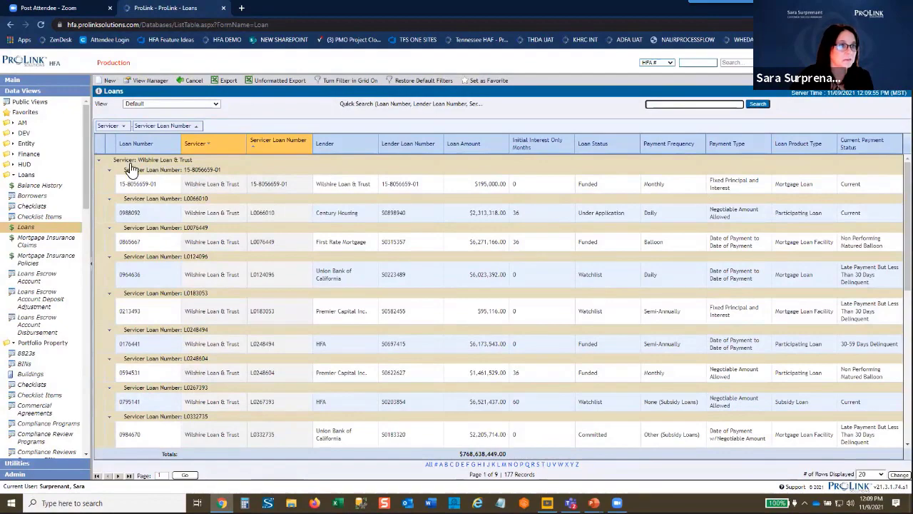
{"action": "scroll", "coordinate": [317, 304], "scroll_direction": "down", "scroll_amount": 5}
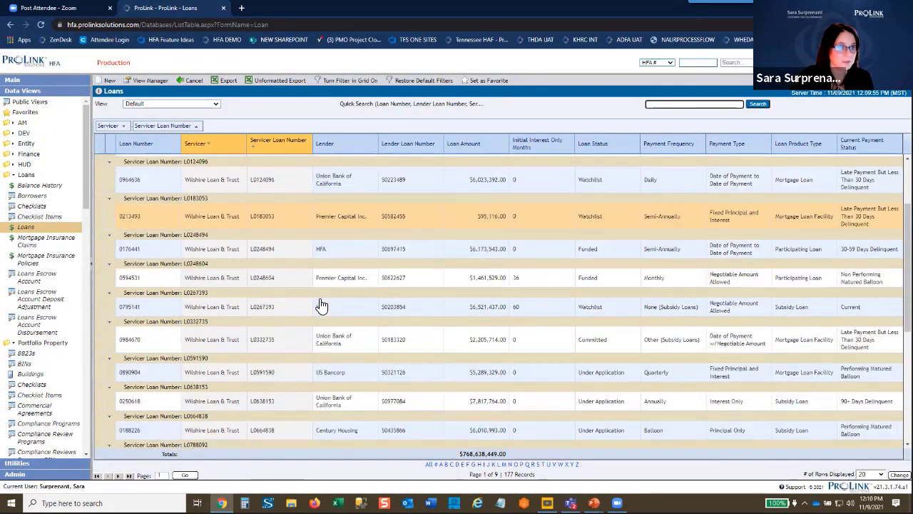
{"action": "scroll", "coordinate": [321, 304], "scroll_direction": "up", "scroll_amount": 5}
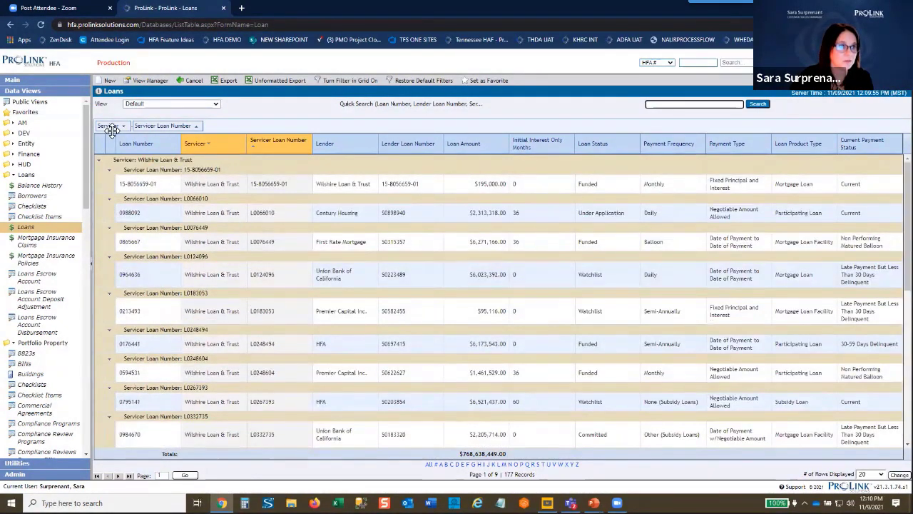
Swap the group order so the loans are grouped by Servicer Loan Number first and Servicer second, and review the groups
{"action": "left_click_drag", "start_coordinate": [111, 129], "coordinate": [232, 133]}
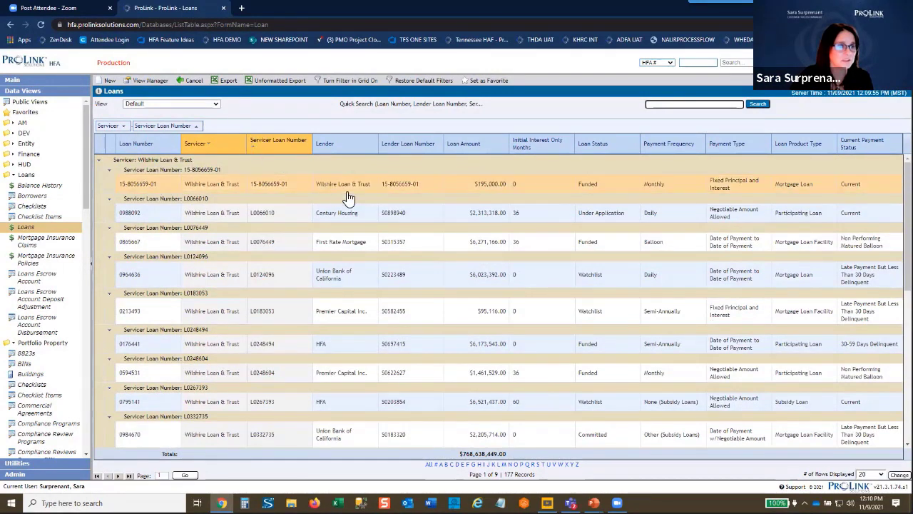
{"action": "left_click_drag", "start_coordinate": [111, 126], "coordinate": [211, 129]}
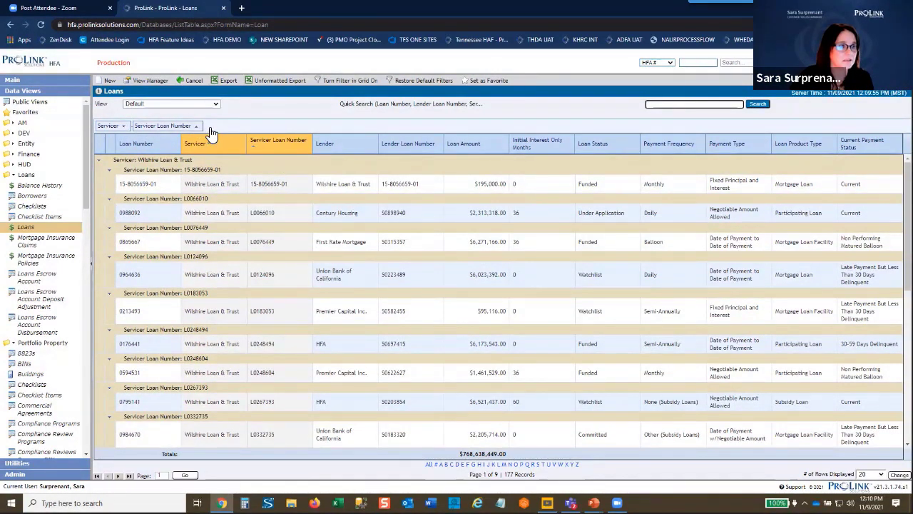
{"action": "left_click_drag", "start_coordinate": [116, 129], "coordinate": [258, 130]}
{"action": "left_click_drag", "start_coordinate": [165, 129], "coordinate": [117, 131]}
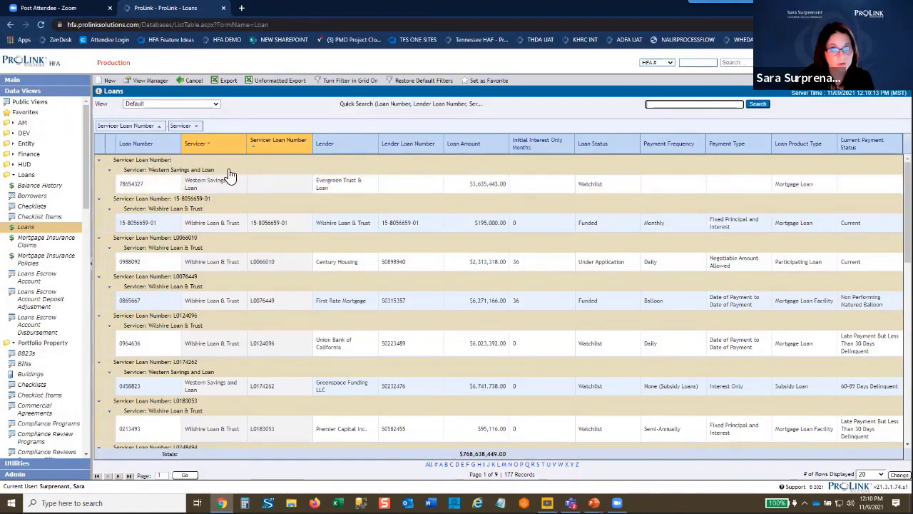
{"action": "scroll", "coordinate": [235, 204], "scroll_direction": "down", "scroll_amount": 3}
{"action": "scroll", "coordinate": [238, 206], "scroll_direction": "up", "scroll_amount": 3}
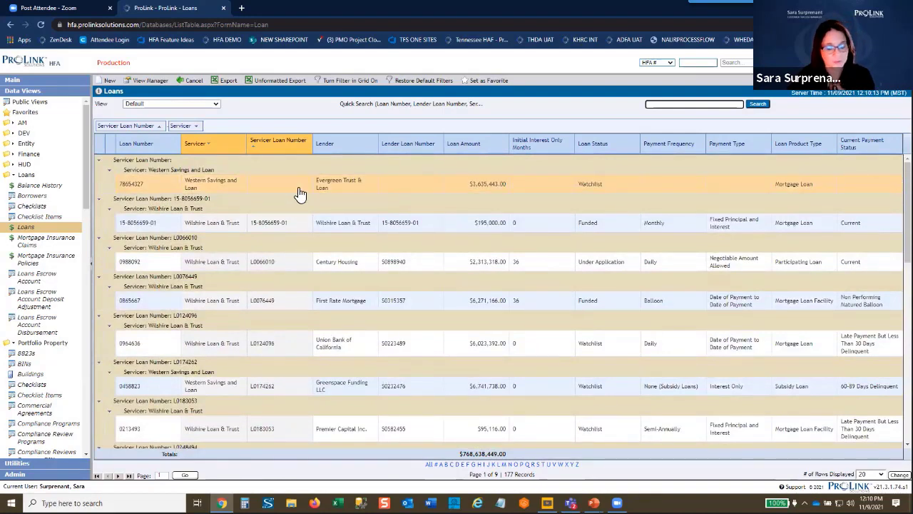
Switch to the PowerPoint slide show and advance to the "Sorting Groups" slide
{"action": "key", "text": "alt+Tab"}
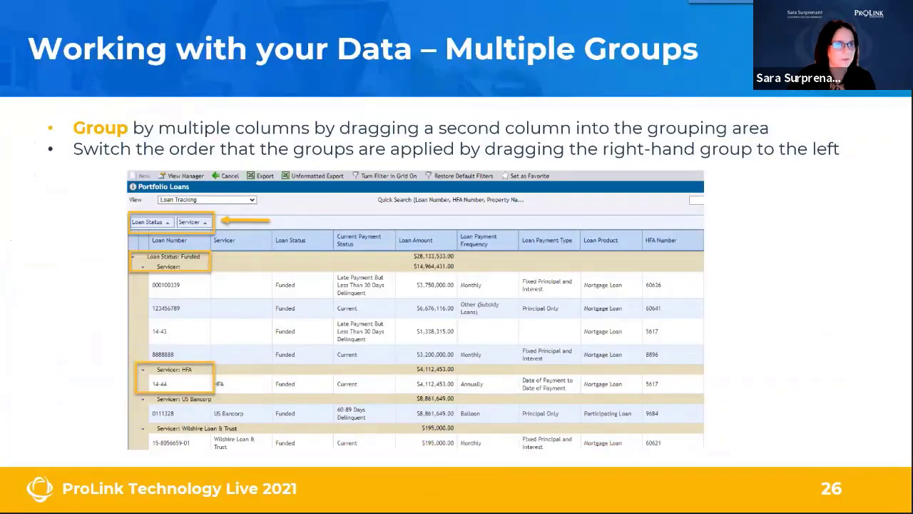
{"action": "key", "text": "Right"}
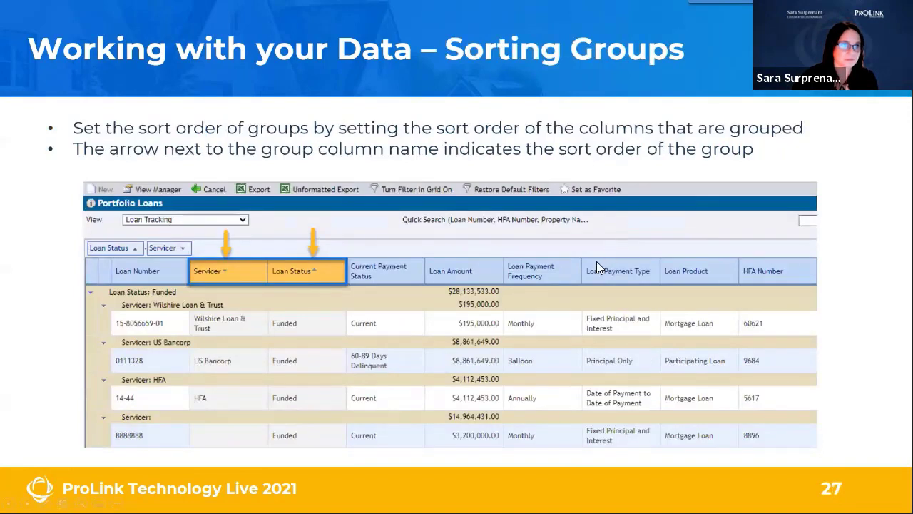
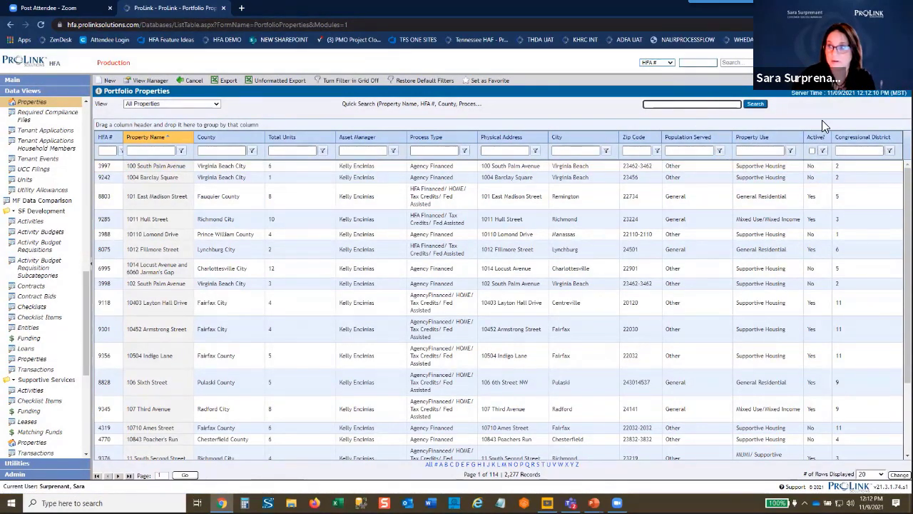
Filter the Portfolio Properties list to records whose Property Use contains "Supportive Housing", and review the filtered records
{"action": "left_click", "coordinate": [814, 166]}
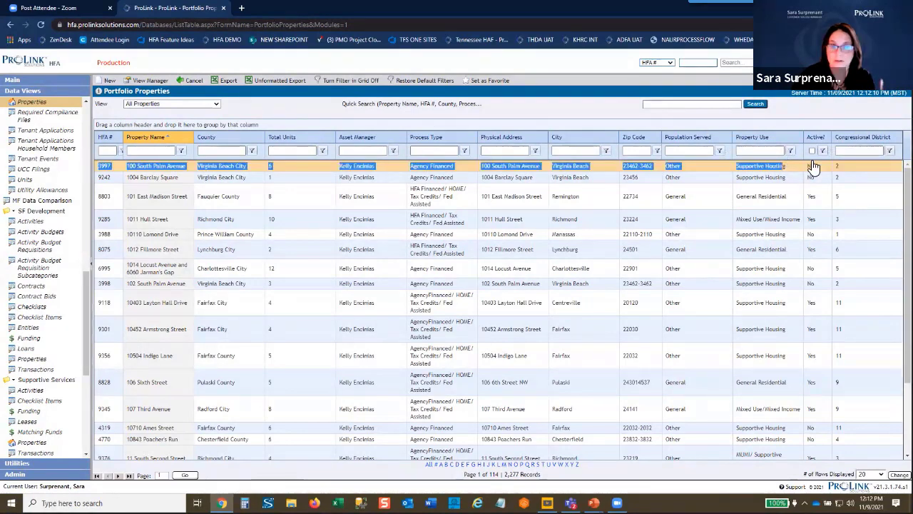
{"action": "left_click", "coordinate": [775, 150]}
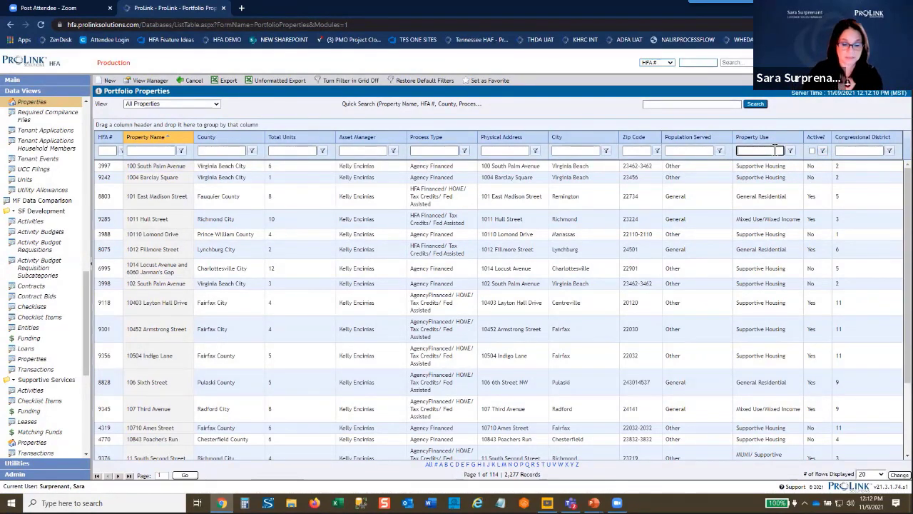
{"action": "type", "text": "Supportive Hou"}
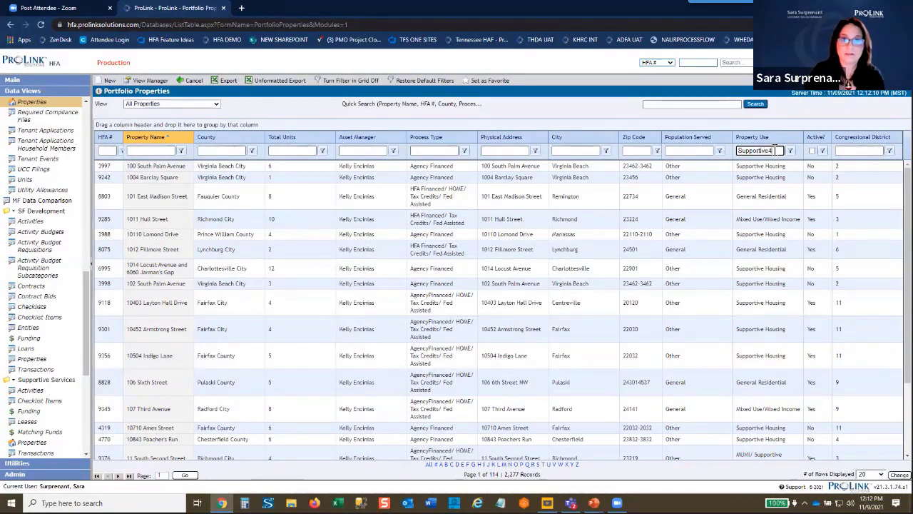
{"action": "type", "text": "sing"}
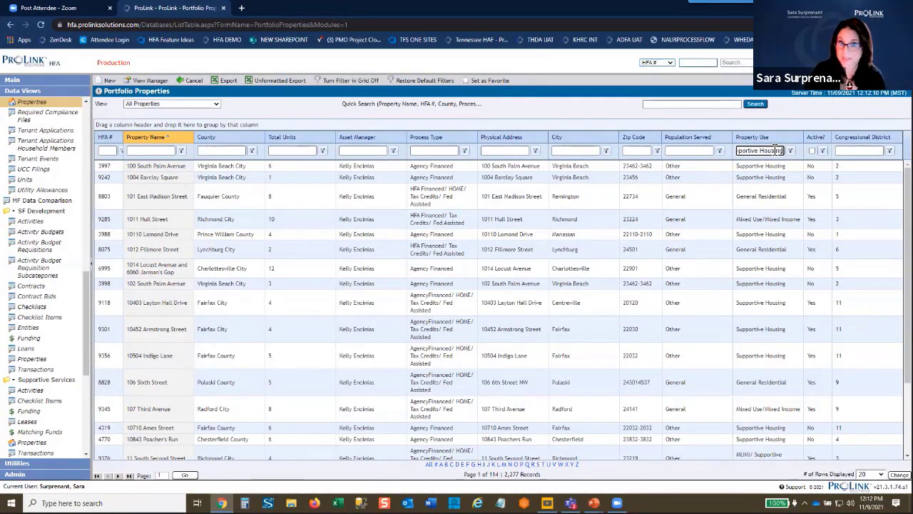
{"action": "left_click", "coordinate": [792, 155]}
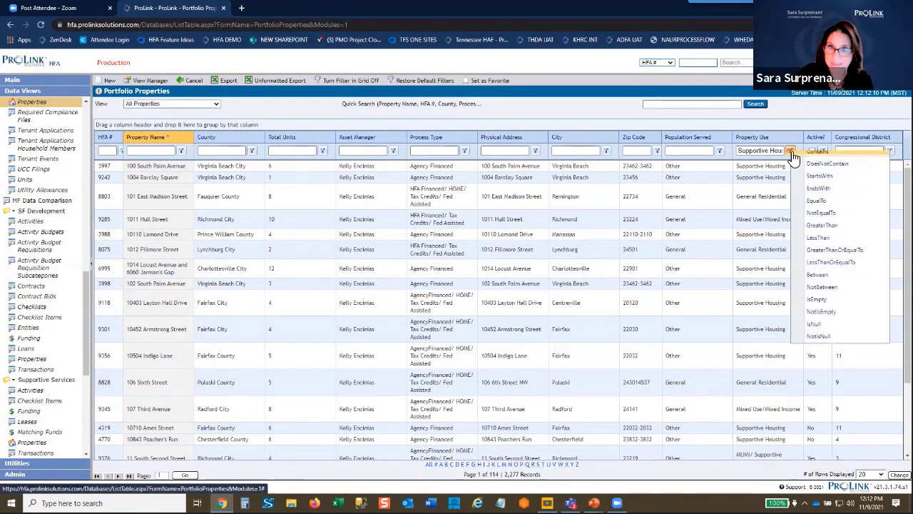
{"action": "left_click", "coordinate": [805, 175]}
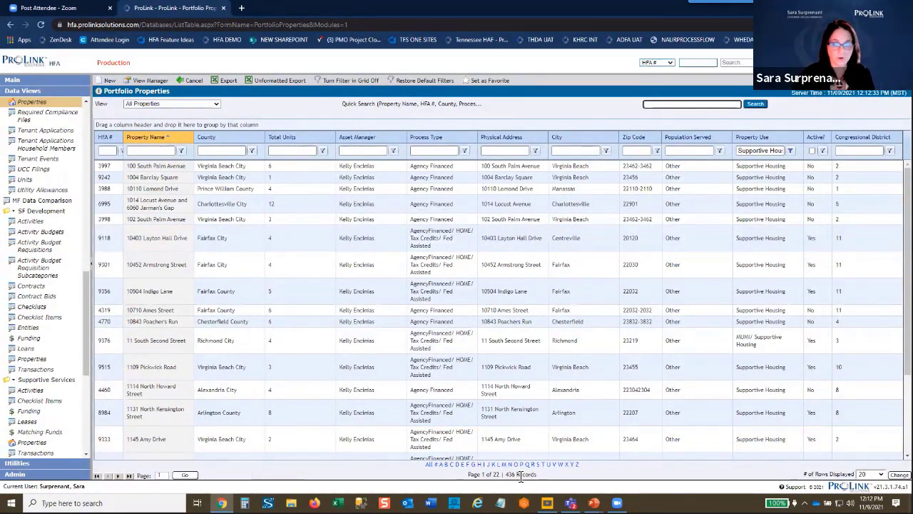
{"action": "scroll", "coordinate": [666, 332], "scroll_direction": "down", "scroll_amount": 3}
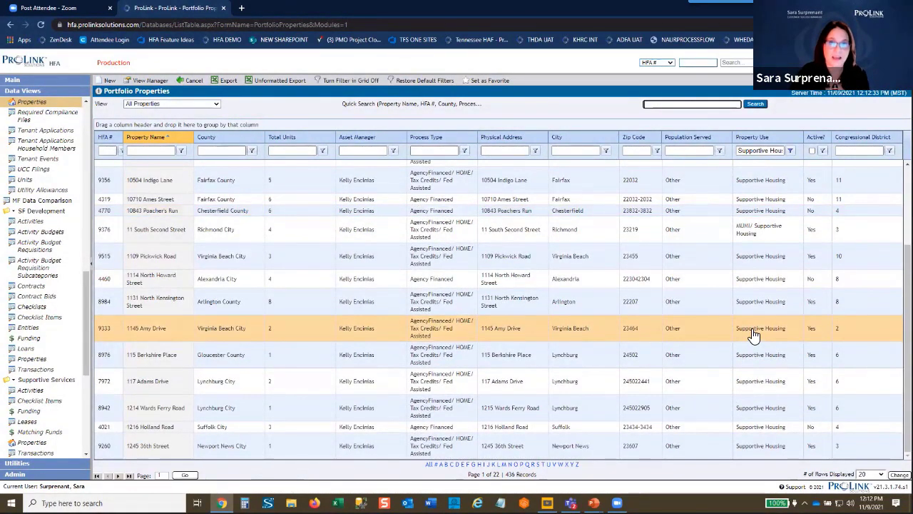
{"action": "scroll", "coordinate": [753, 336], "scroll_direction": "up", "scroll_amount": 3}
{"action": "scroll", "coordinate": [753, 335], "scroll_direction": "up", "scroll_amount": 1}
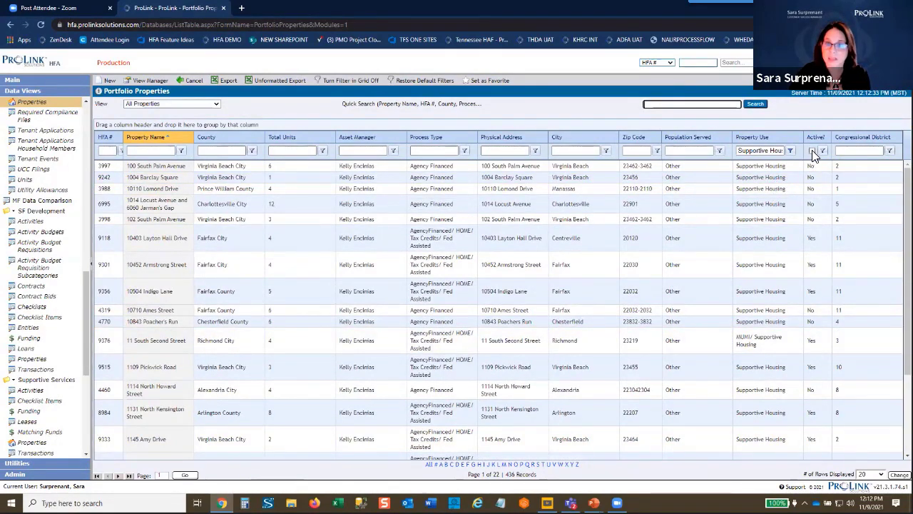
Narrow the supportive housing properties to active ones using the Active? column filter, and look through the filtered list
{"action": "scroll", "coordinate": [813, 206], "scroll_direction": "down", "scroll_amount": 4}
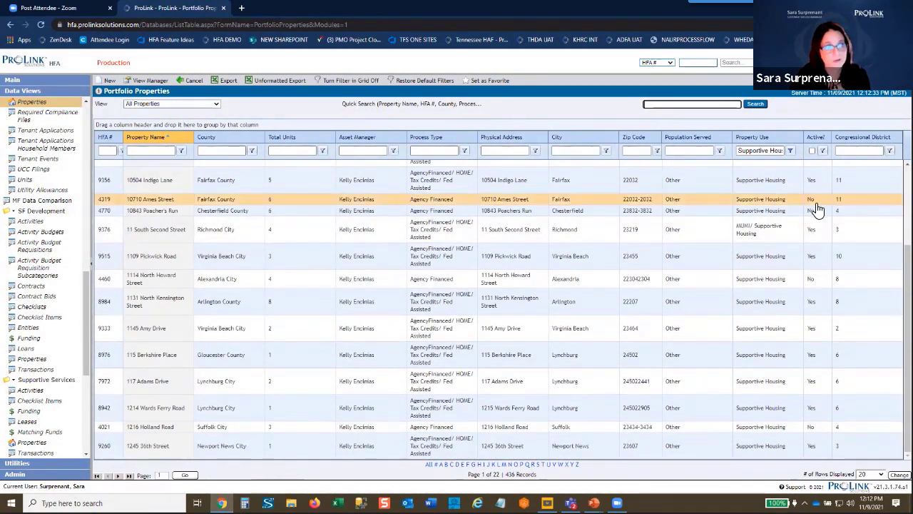
{"action": "scroll", "coordinate": [816, 207], "scroll_direction": "up", "scroll_amount": 4}
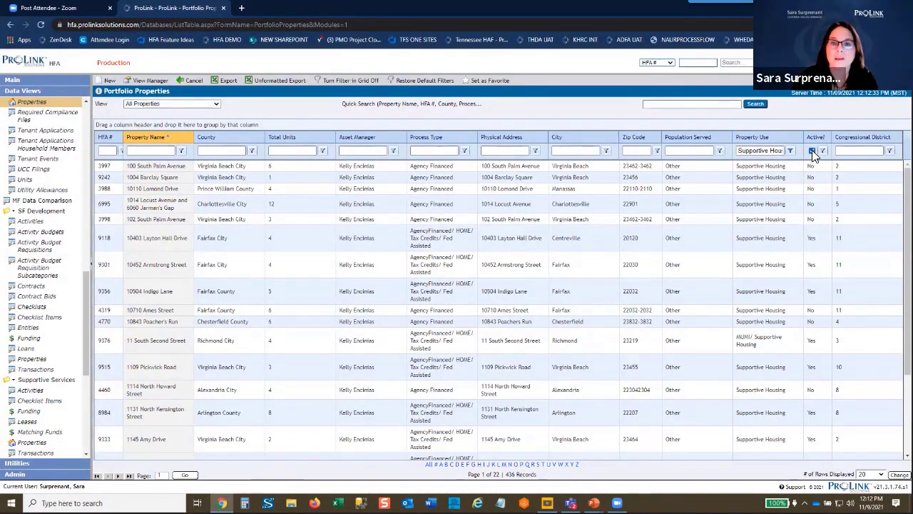
{"action": "left_click", "coordinate": [812, 150]}
{"action": "left_click", "coordinate": [824, 152]}
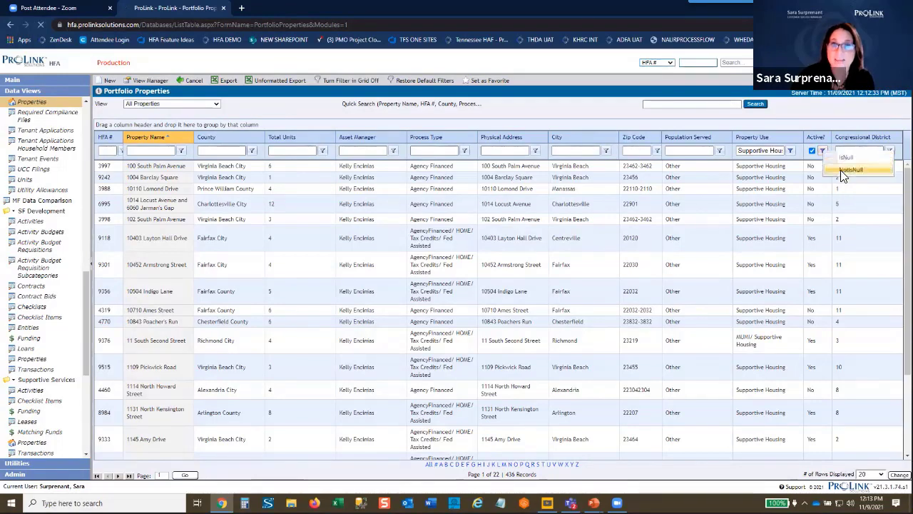
{"action": "left_click", "coordinate": [843, 172]}
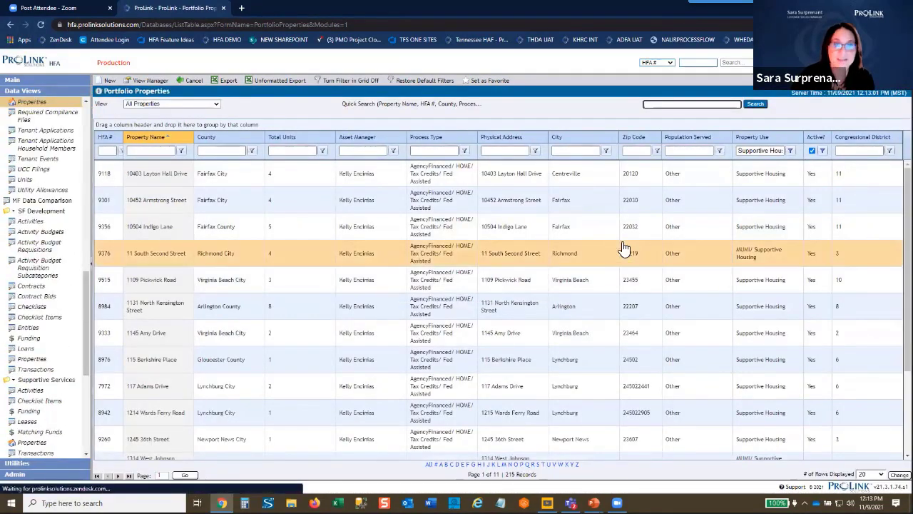
{"action": "scroll", "coordinate": [621, 246], "scroll_direction": "down", "scroll_amount": 3}
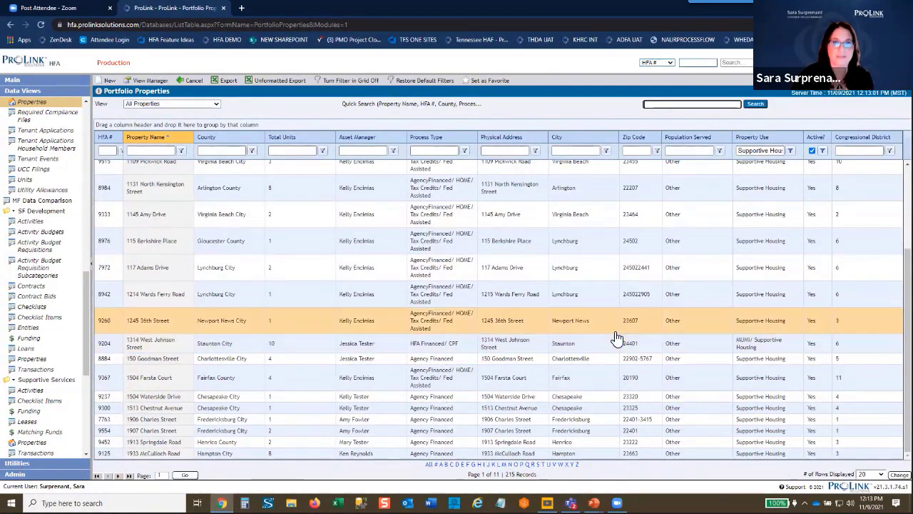
{"action": "scroll", "coordinate": [618, 336], "scroll_direction": "up", "scroll_amount": 3}
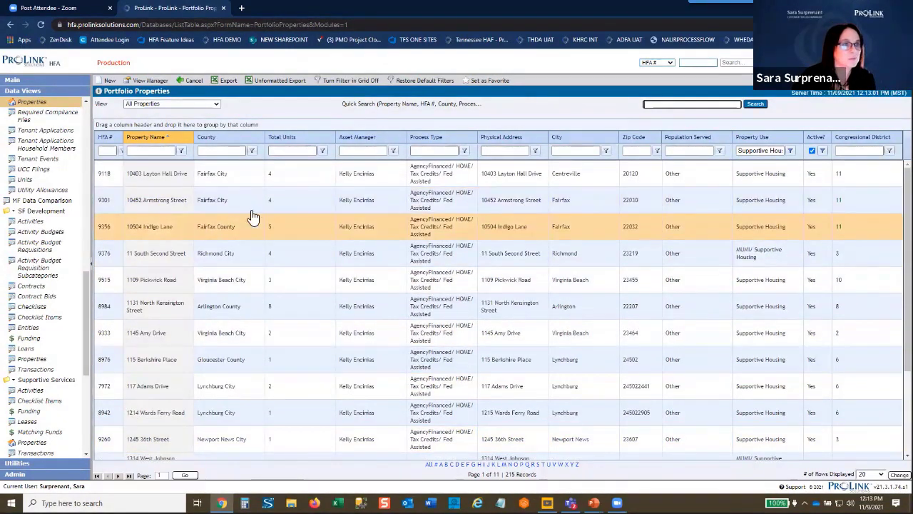
Filter the Total Units column to values greater than or equal to 5
{"action": "left_click", "coordinate": [295, 151]}
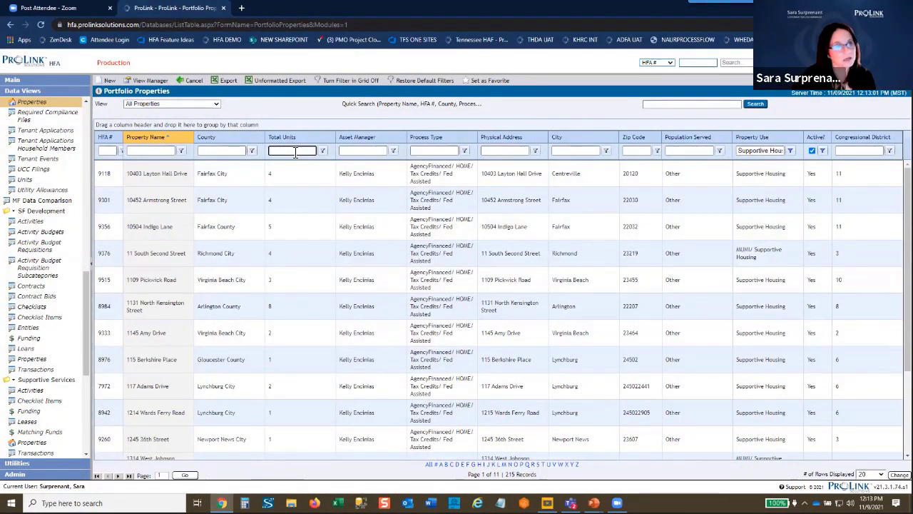
{"action": "type", "text": "5"}
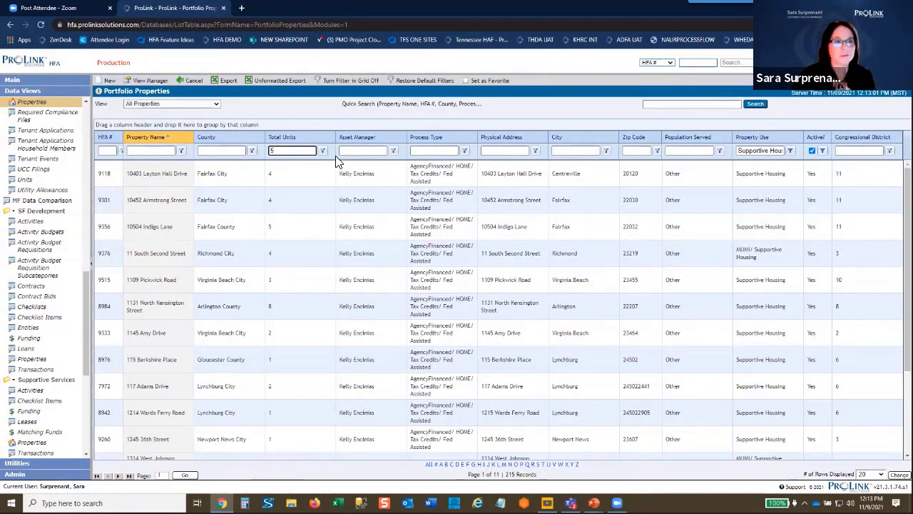
{"action": "left_click", "coordinate": [325, 153]}
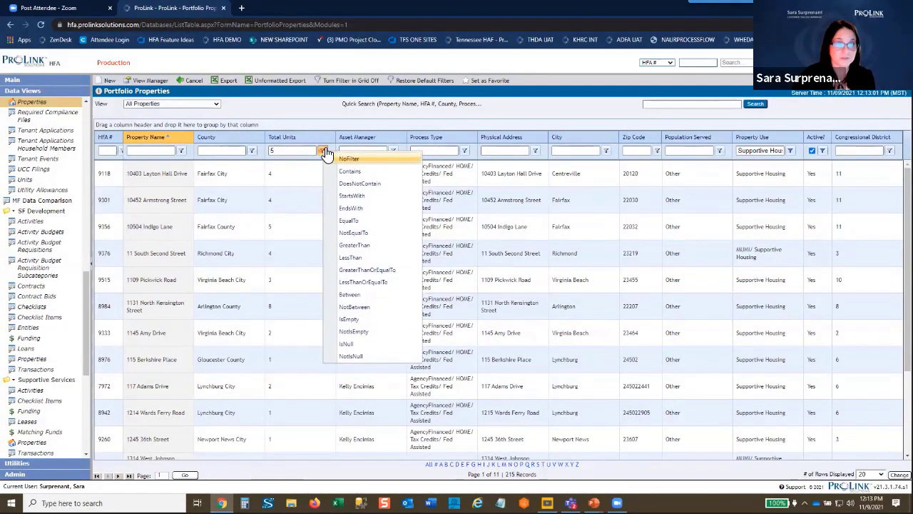
{"action": "left_click", "coordinate": [377, 271]}
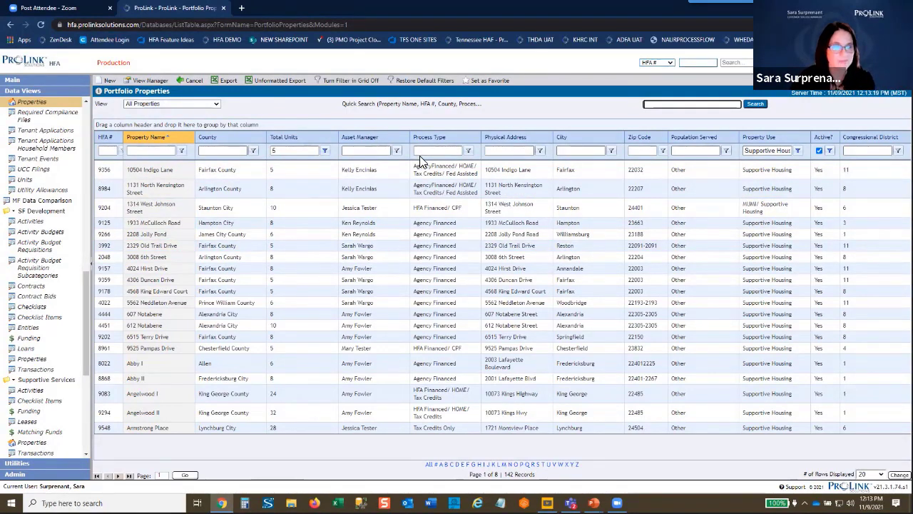
Switch to the PowerPoint slide show for the "Advanced In-Grid Filters" slide, and return to ProLink
{"action": "key", "text": "alt+Tab"}
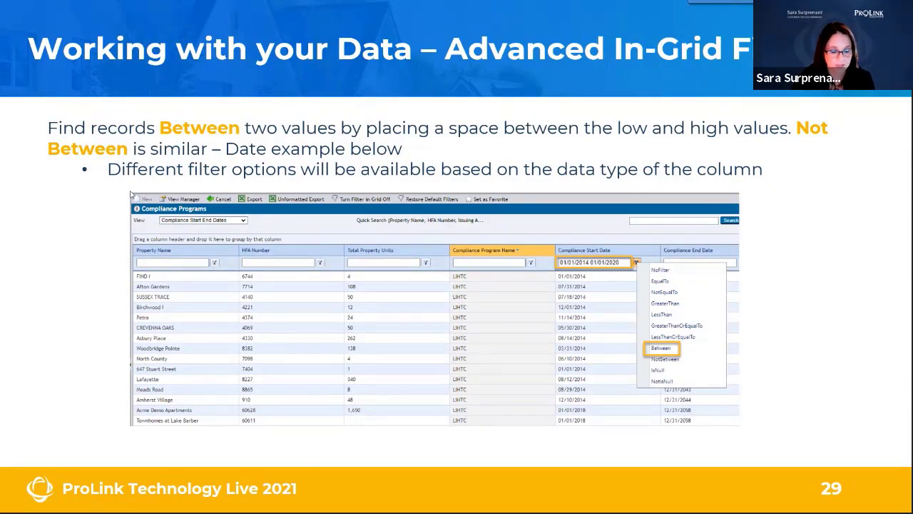
{"action": "key", "text": "alt+Tab"}
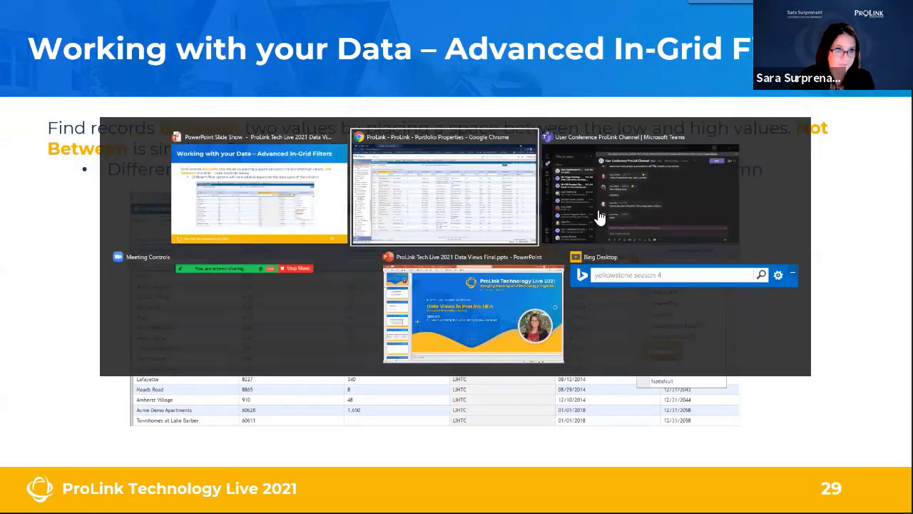
Open the Compliance Programs data view under Portfolio Property and switch it to the Compliance Start End Dates view
{"action": "scroll", "coordinate": [57, 307], "scroll_direction": "up", "scroll_amount": 5}
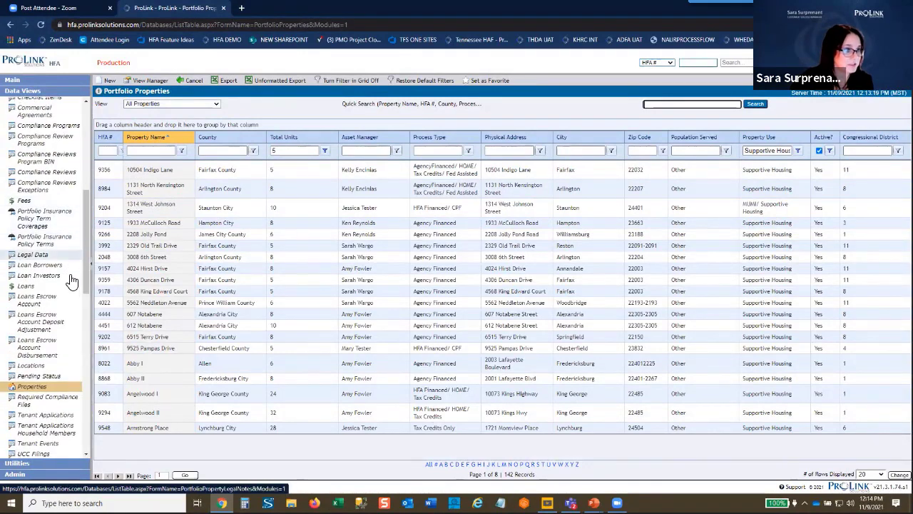
{"action": "left_click", "coordinate": [74, 126]}
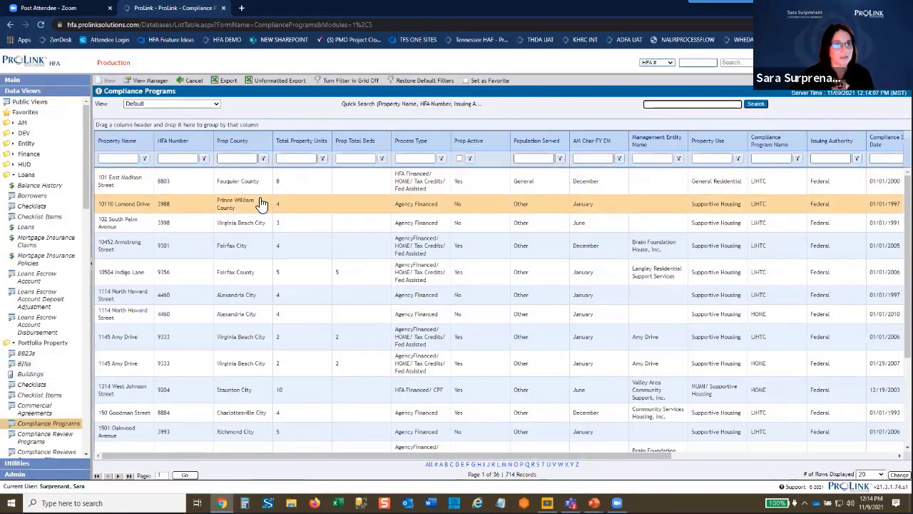
{"action": "left_click", "coordinate": [202, 104]}
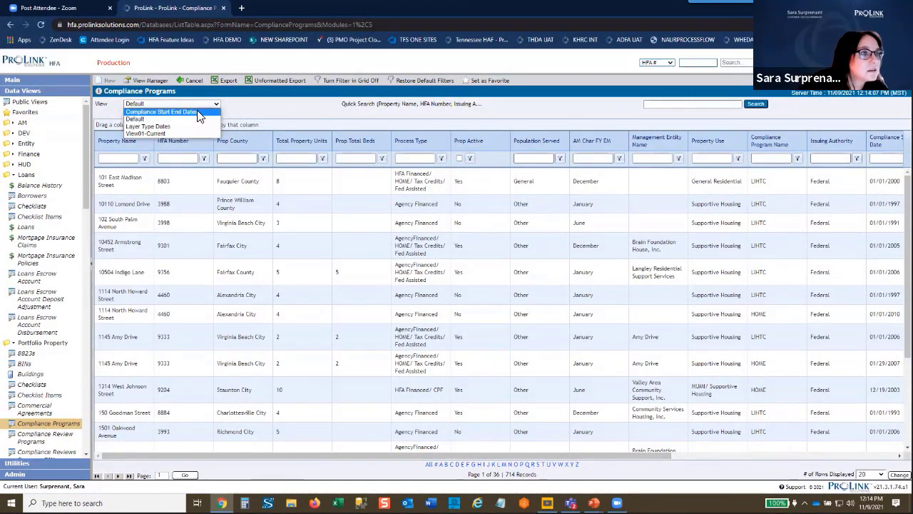
{"action": "left_click", "coordinate": [199, 112]}
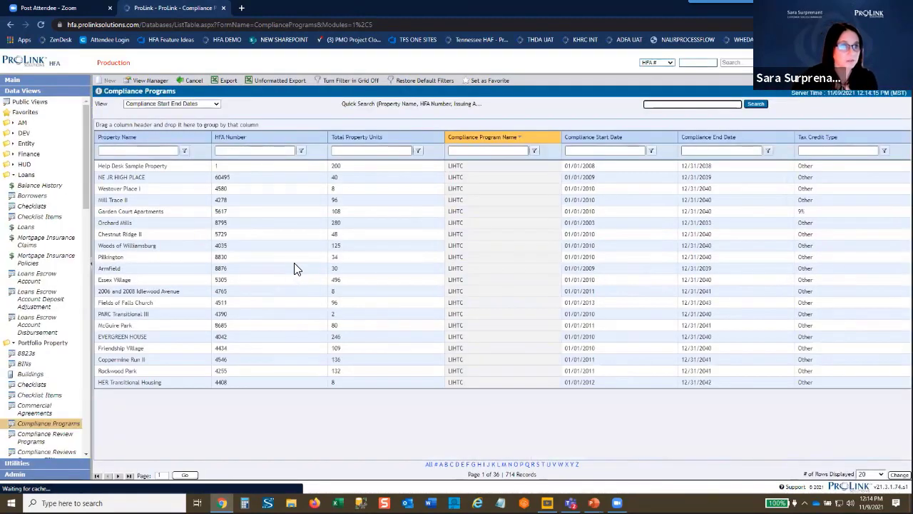
Filter the Compliance Start Date column to dates between 01/01/2014 and 01/01/2021
{"action": "left_click", "coordinate": [595, 151]}
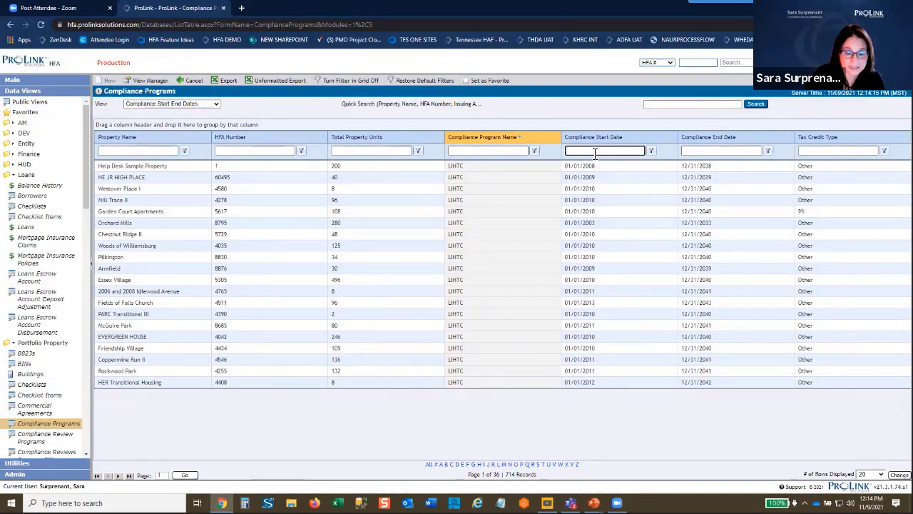
{"action": "type", "text": "01/"}
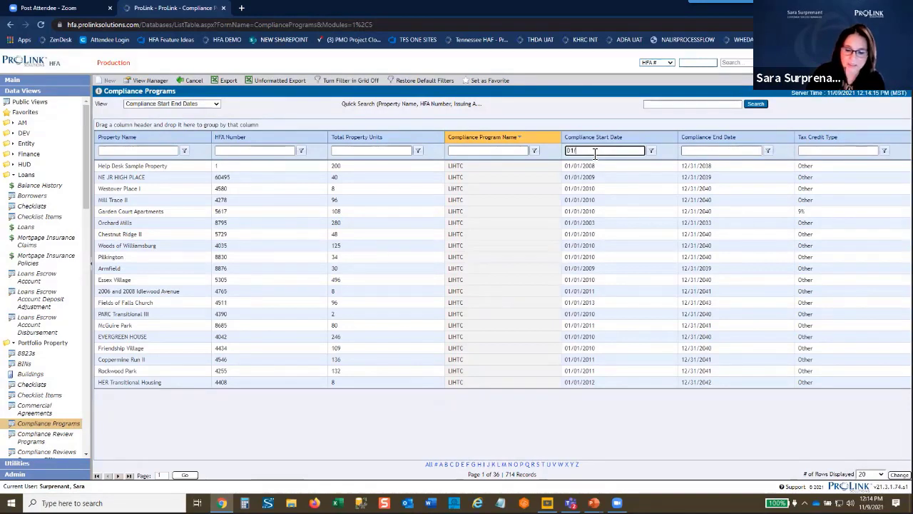
{"action": "type", "text": "01/"}
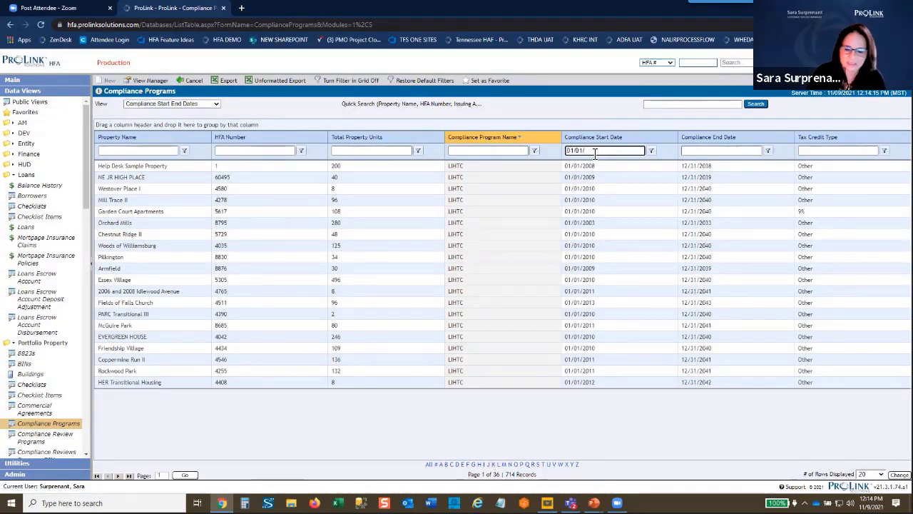
{"action": "type", "text": "20"}
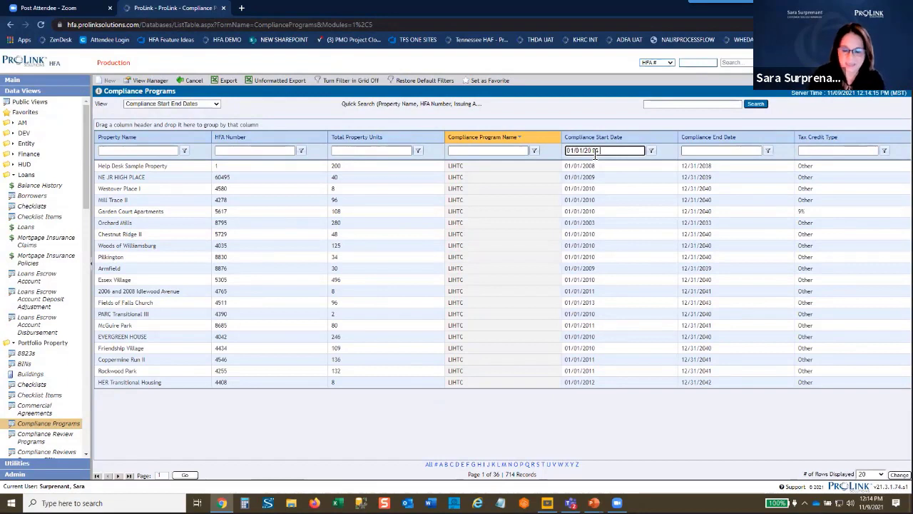
{"action": "type", "text": " - 01"}
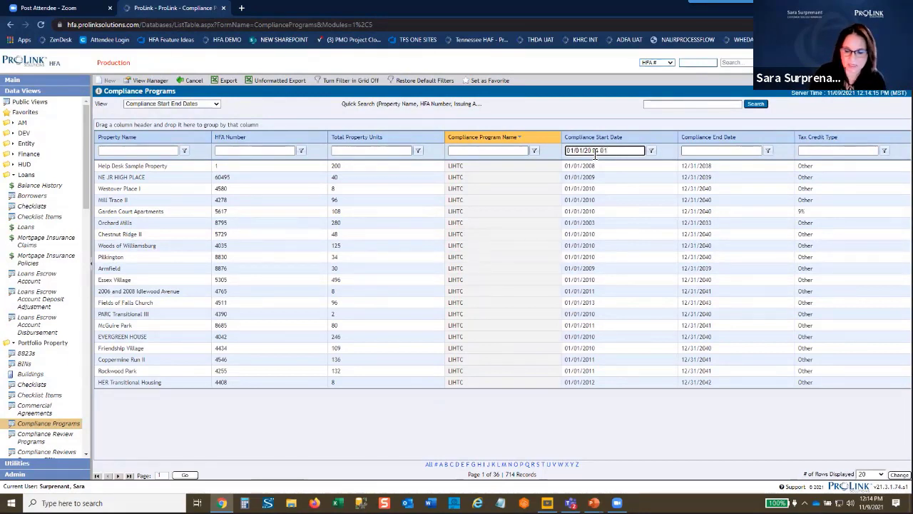
{"action": "type", "text": "/01/2021"}
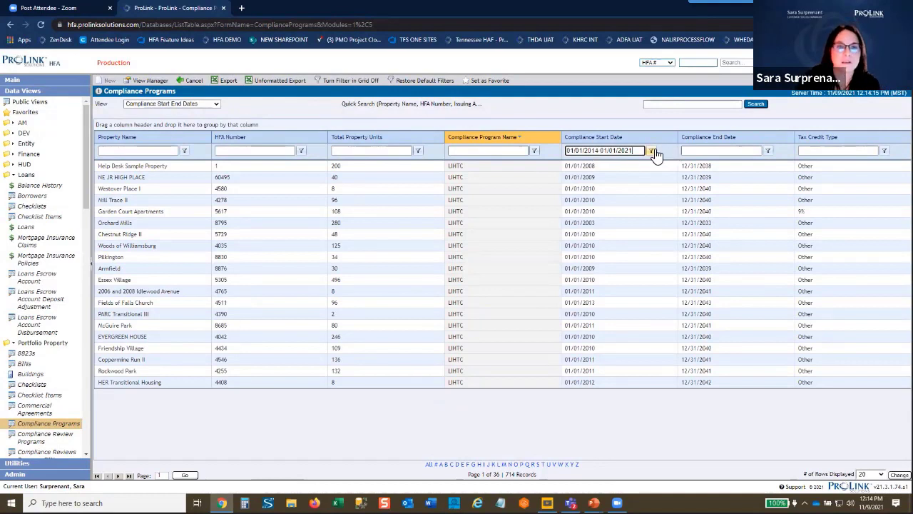
{"action": "left_click", "coordinate": [651, 152]}
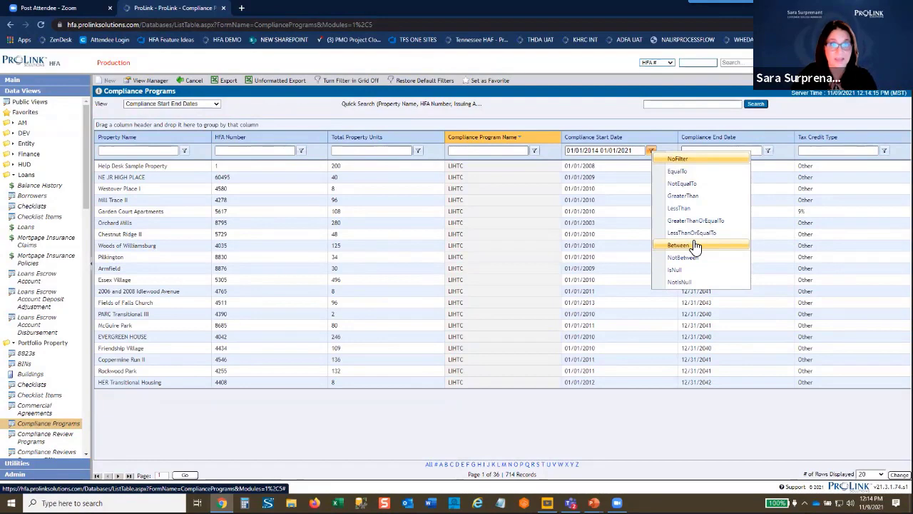
{"action": "left_click", "coordinate": [696, 246]}
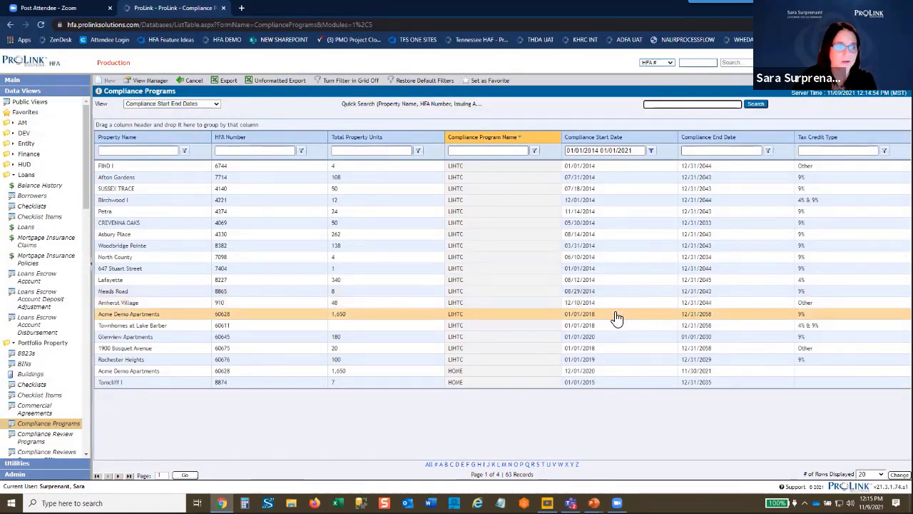
Switch to the PowerPoint slide show for the "Create a Custom View – View Manager" slide, and return to ProLink
{"action": "key", "text": "alt+Tab"}
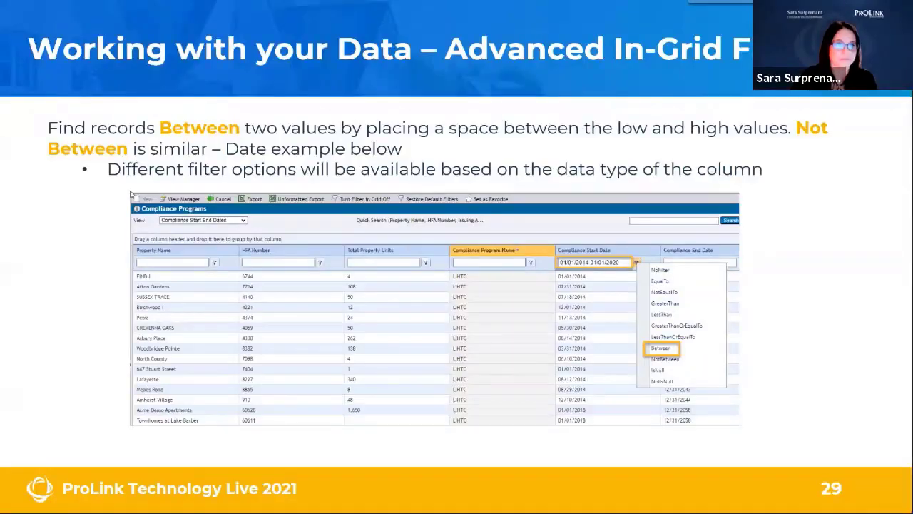
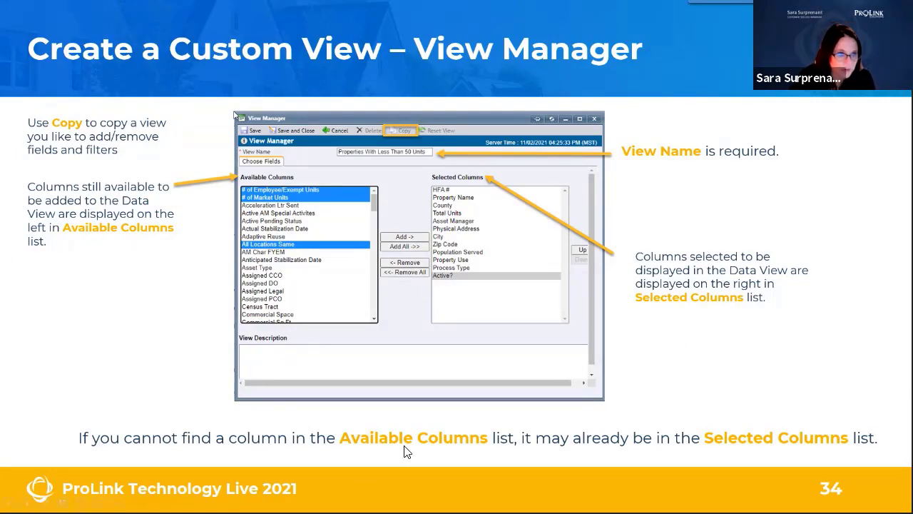
{"action": "key", "text": "alt+Tab"}
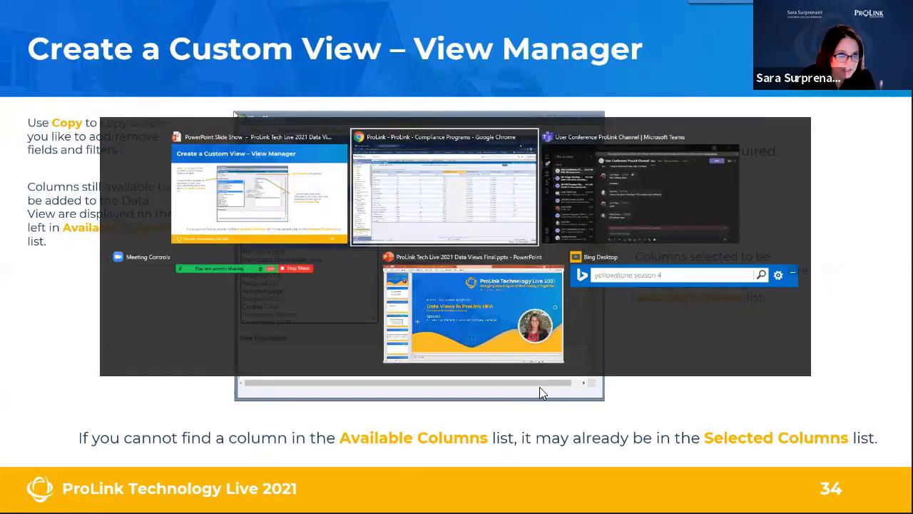
{"action": "left_click", "coordinate": [533, 207]}
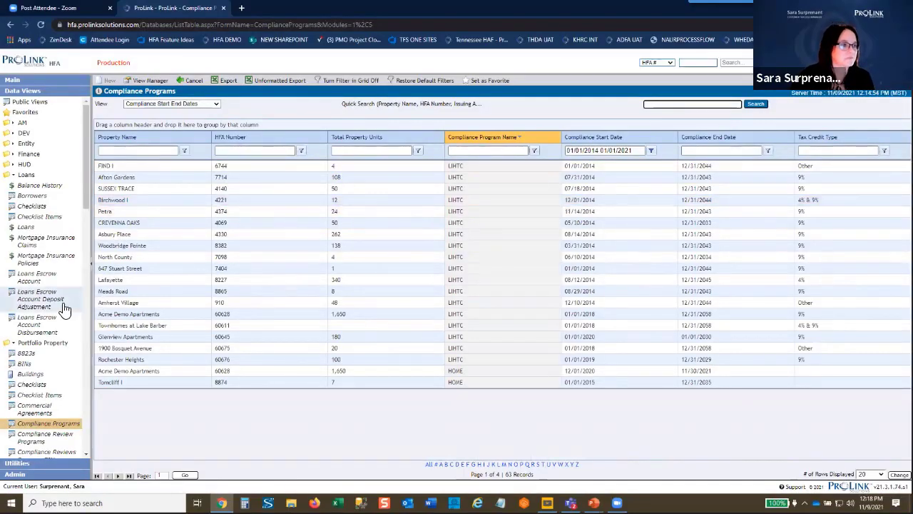
Open the Properties data view under Portfolio Property, and look through its list of views in the View Manager
{"action": "scroll", "coordinate": [68, 310], "scroll_direction": "down", "scroll_amount": 5}
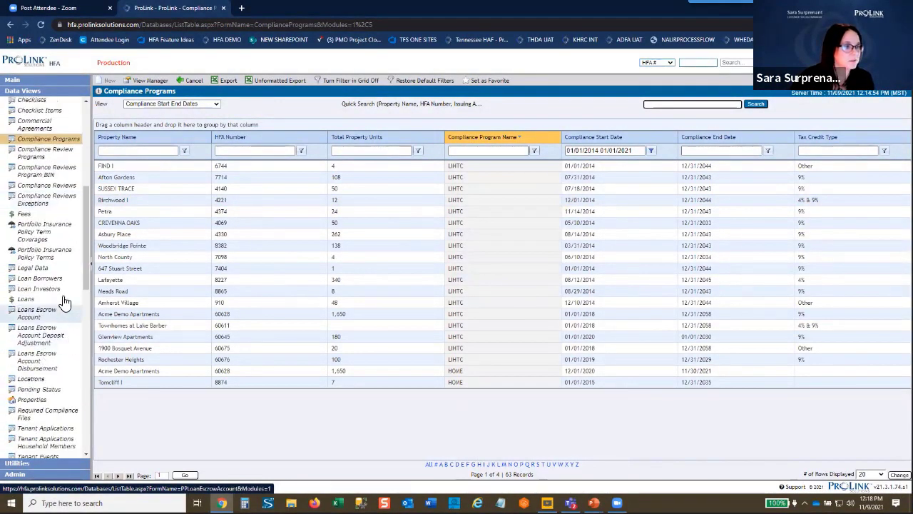
{"action": "left_click", "coordinate": [41, 402]}
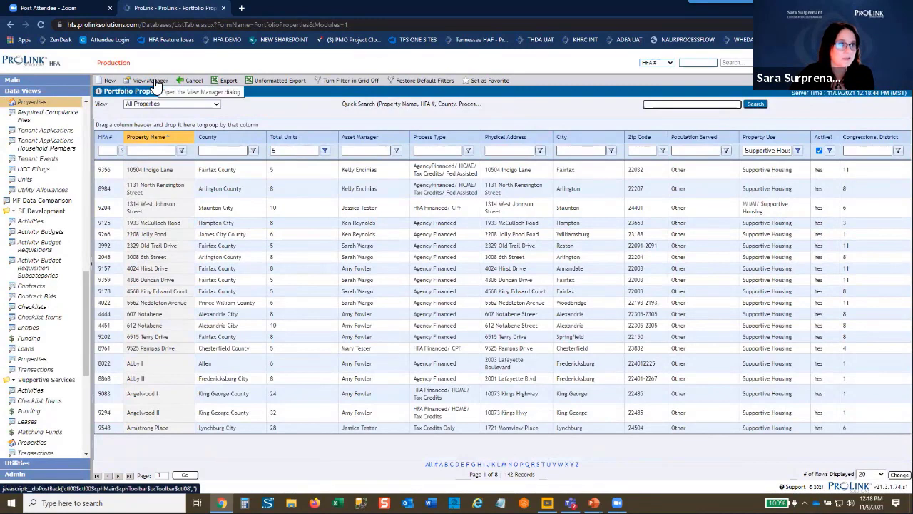
{"action": "left_click", "coordinate": [154, 80]}
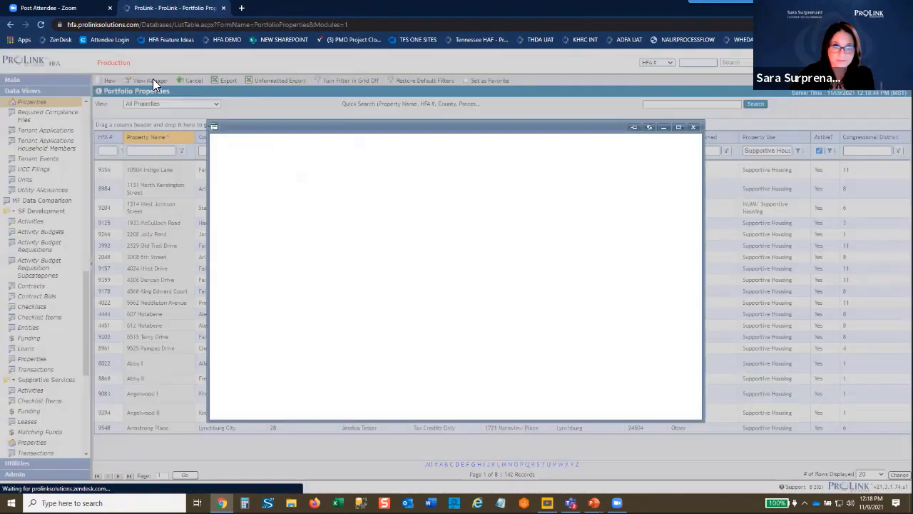
{"action": "scroll", "coordinate": [612, 245], "scroll_direction": "down", "scroll_amount": 6}
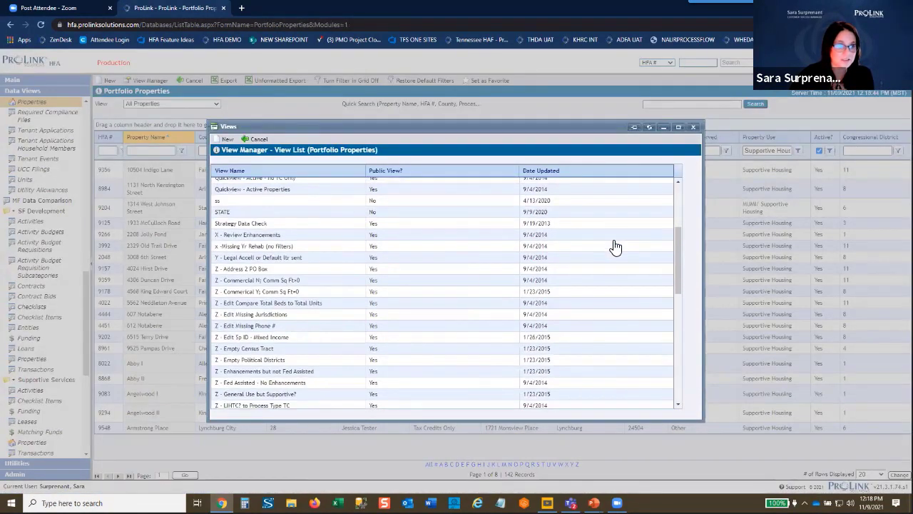
{"action": "scroll", "coordinate": [613, 247], "scroll_direction": "up", "scroll_amount": 6}
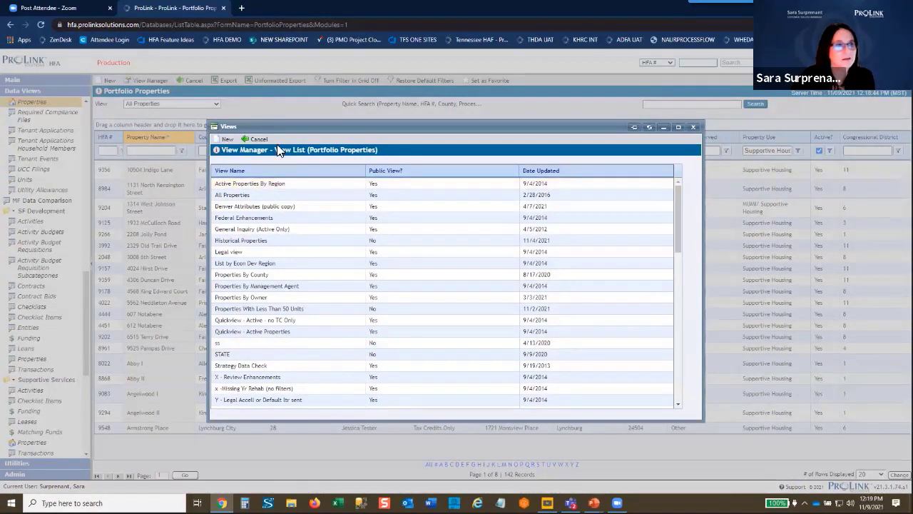
Start a new Portfolio Properties view and name it with the presenter's first name followed by "User Group Data View"
{"action": "left_click", "coordinate": [228, 138]}
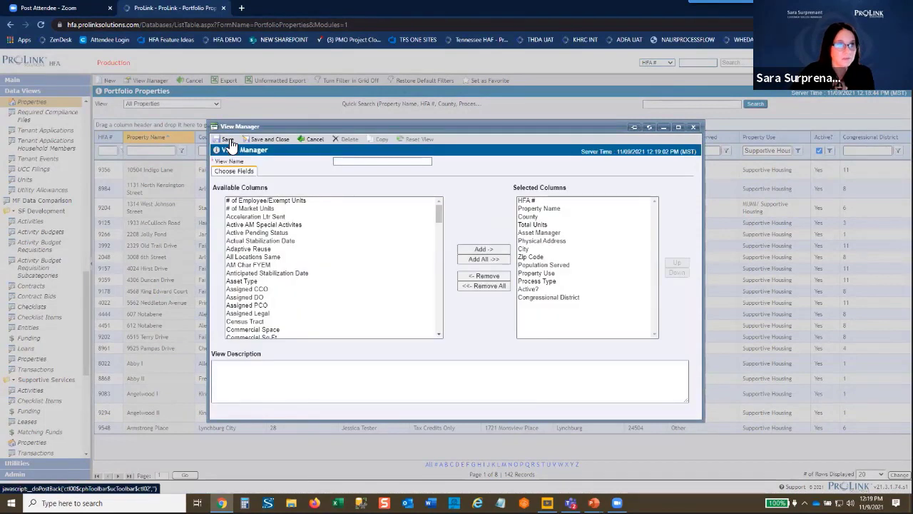
{"action": "left_click", "coordinate": [364, 161]}
{"action": "type", "text": "Sara User Group"}
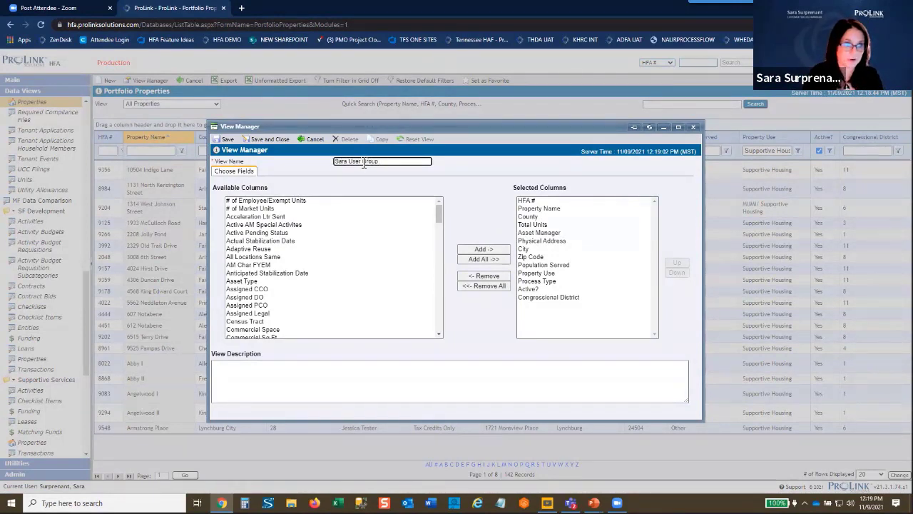
{"action": "type", "text": " Data View"}
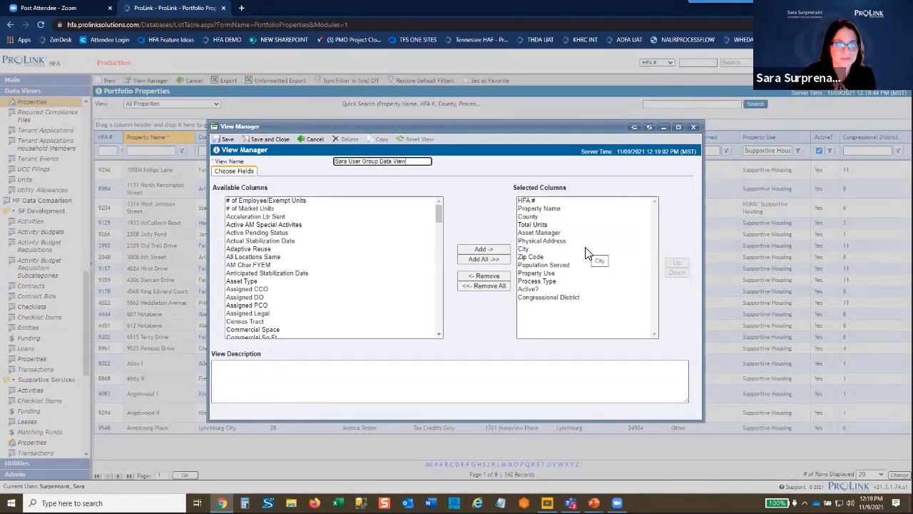
Remove Congressional District and Population Served from the view's selected columns
{"action": "left_click", "coordinate": [549, 298]}
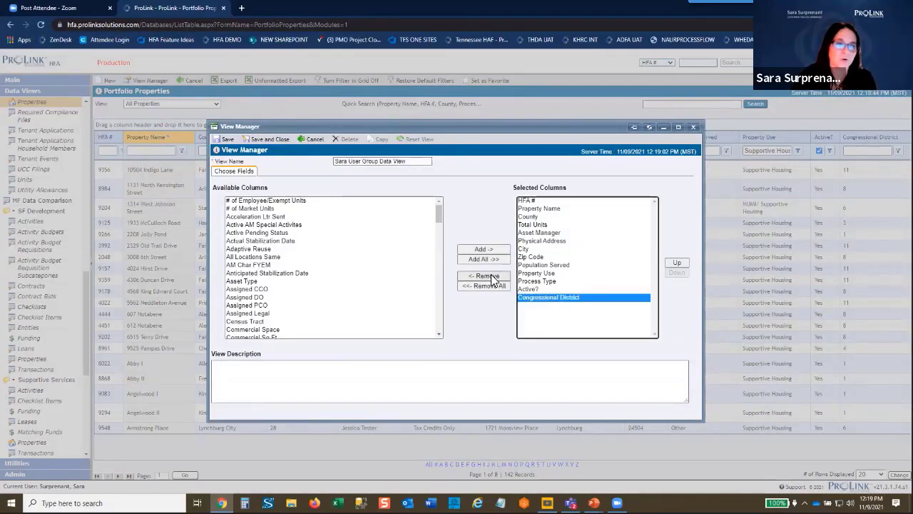
{"action": "left_click", "coordinate": [491, 280]}
{"action": "left_click", "coordinate": [564, 265]}
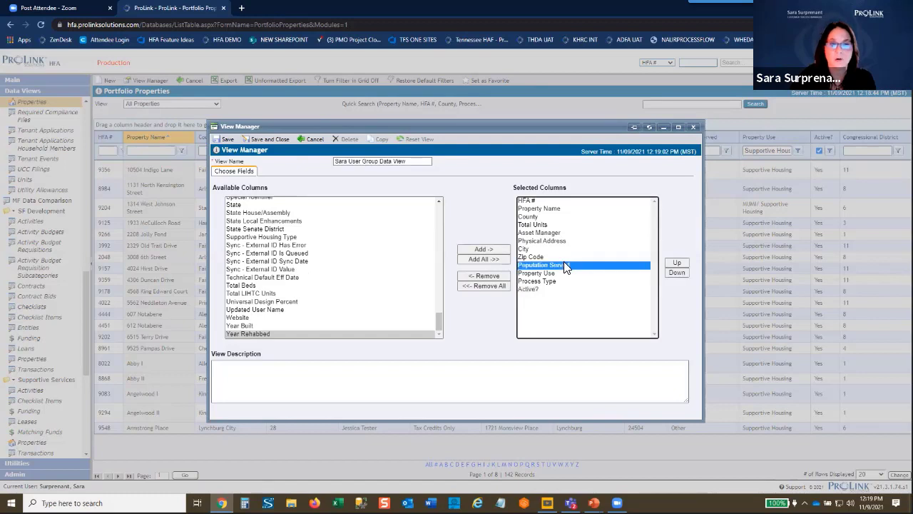
{"action": "left_click", "coordinate": [491, 278]}
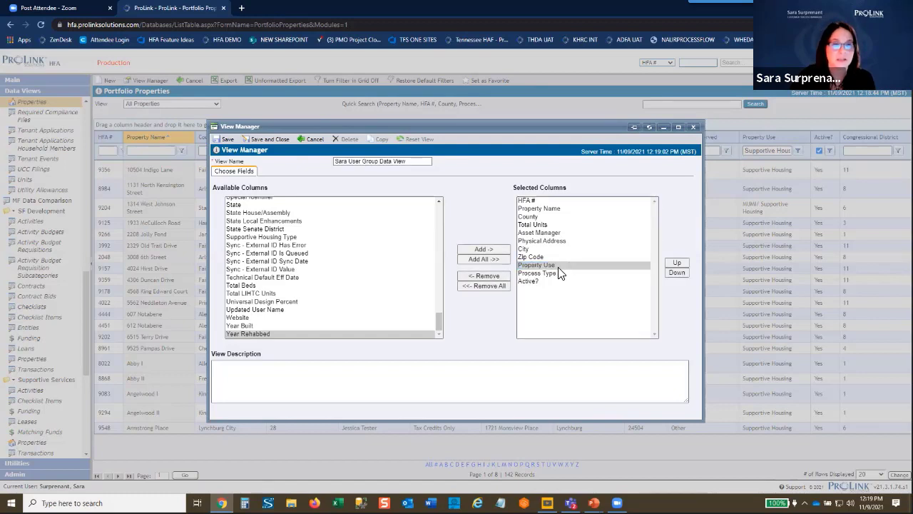
Remove Physical Address, City, Zip Code, Property Use and Process Type together from the selected columns
{"action": "left_click", "coordinate": [538, 266]}
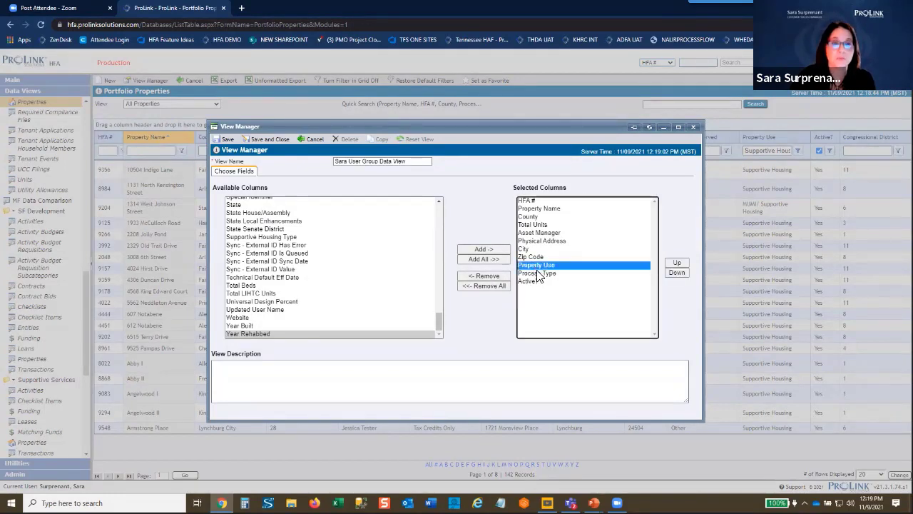
{"action": "left_click", "coordinate": [539, 274], "text": "ctrl"}
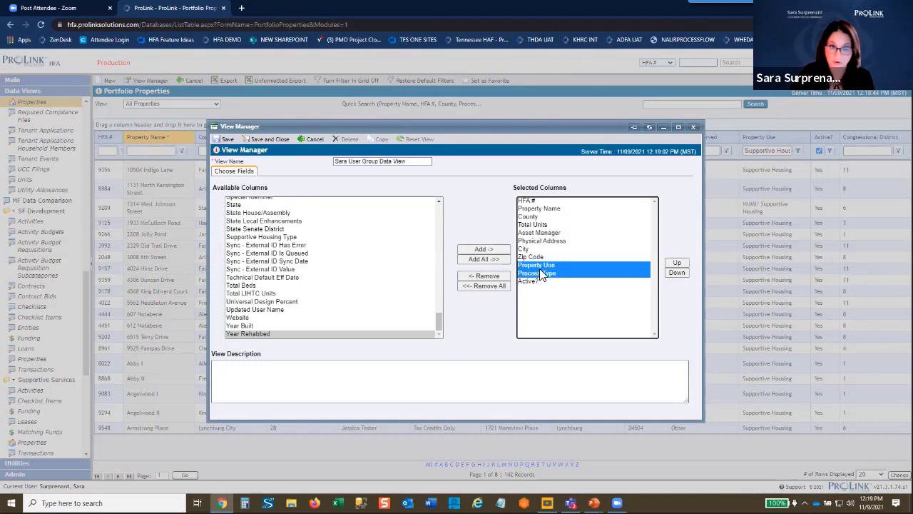
{"action": "left_click_drag", "start_coordinate": [538, 263], "coordinate": [528, 240]}
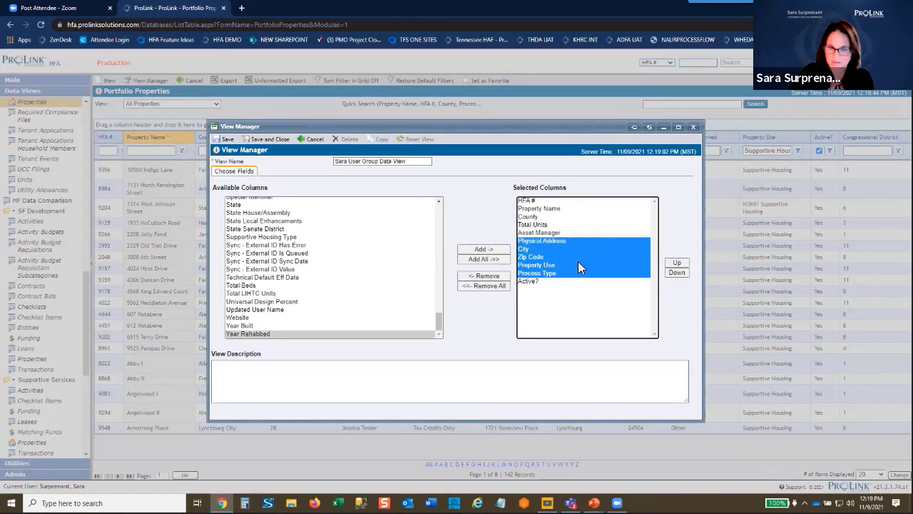
{"action": "left_click", "coordinate": [499, 276]}
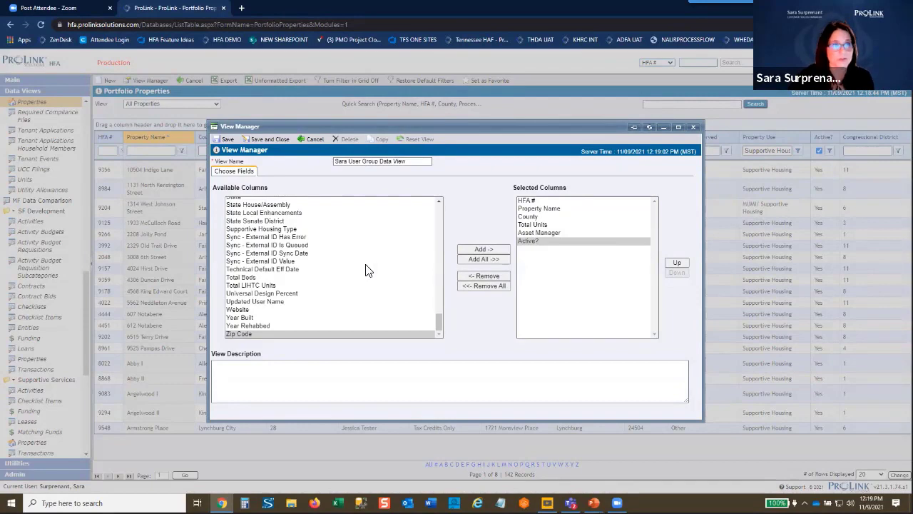
Add the MSA column to the view's selected columns
{"action": "scroll", "coordinate": [356, 268], "scroll_direction": "up", "scroll_amount": 8}
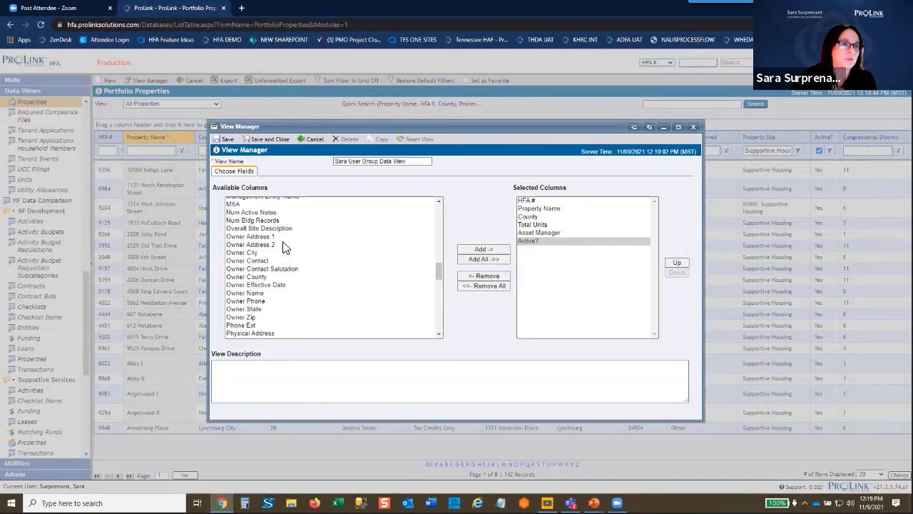
{"action": "left_click", "coordinate": [246, 205]}
{"action": "scroll", "coordinate": [246, 210], "scroll_direction": "up", "scroll_amount": 1}
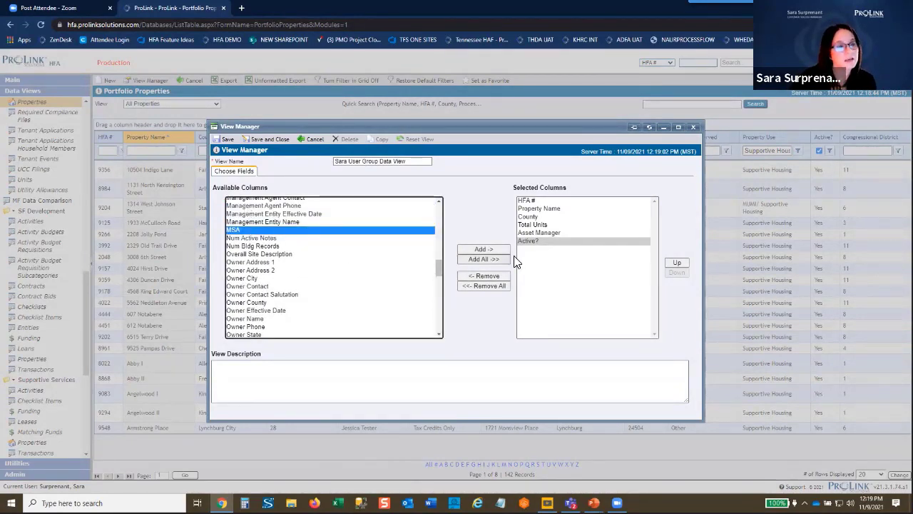
{"action": "left_click", "coordinate": [482, 248]}
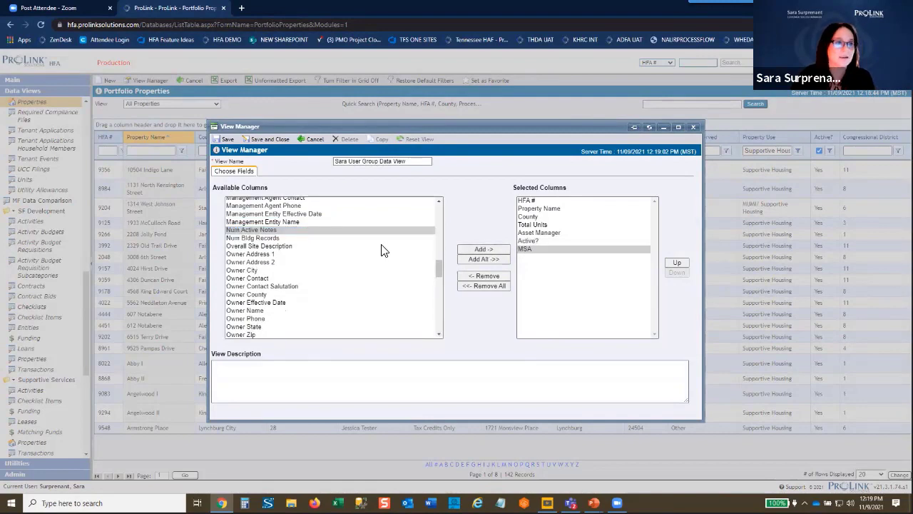
Add Management Agent Contact, Management Agent Phone, Management Entity Effective Date and Management Entity Name to the selected columns
{"action": "scroll", "coordinate": [381, 249], "scroll_direction": "up", "scroll_amount": 5}
{"action": "scroll", "coordinate": [381, 249], "scroll_direction": "down", "scroll_amount": 5}
{"action": "left_click", "coordinate": [431, 228]}
{"action": "scroll", "coordinate": [435, 207], "scroll_direction": "up", "scroll_amount": 1}
{"action": "left_click", "coordinate": [258, 216]}
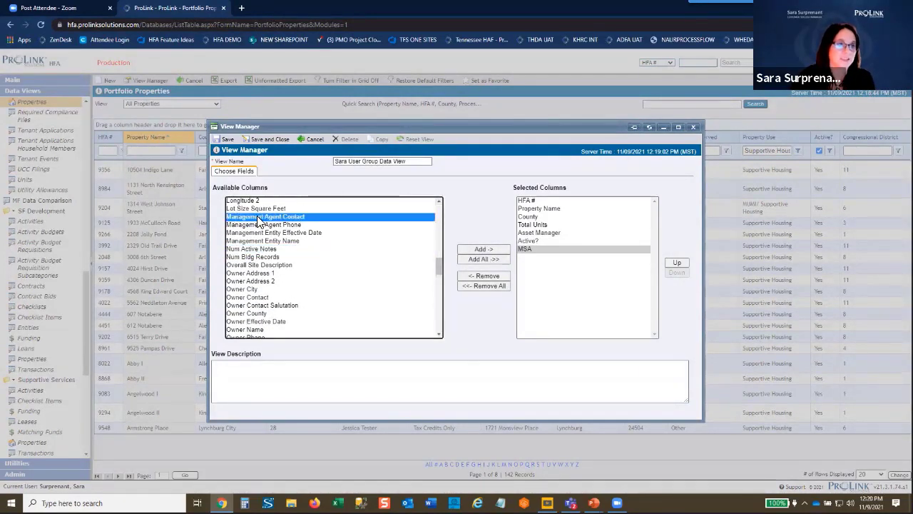
{"action": "left_click", "coordinate": [264, 241], "text": "shift"}
{"action": "left_click", "coordinate": [471, 250]}
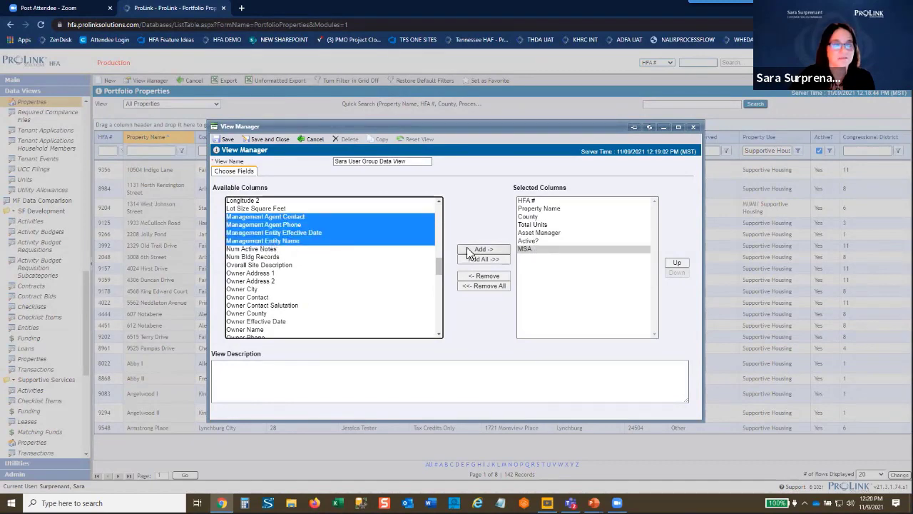
Add the Total LIHTC Units column to the view's selected columns
{"action": "scroll", "coordinate": [391, 298], "scroll_direction": "up", "scroll_amount": 2}
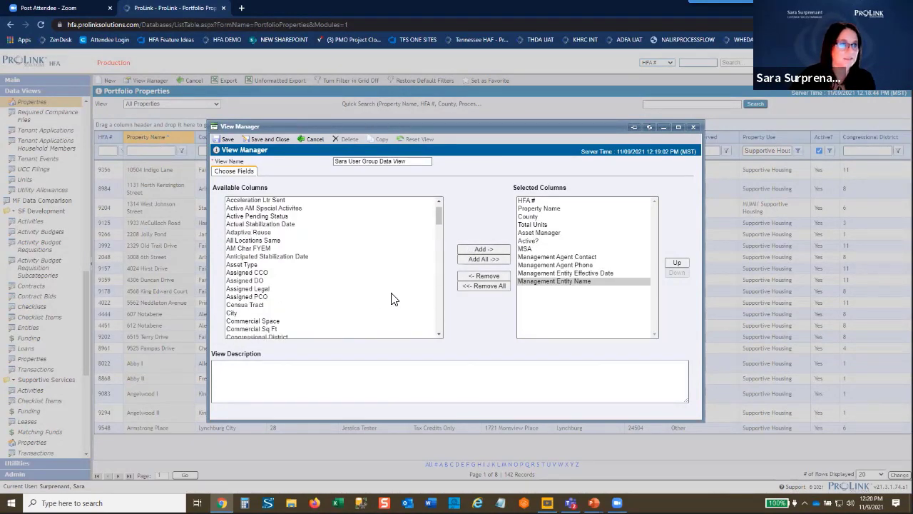
{"action": "left_click", "coordinate": [274, 208]}
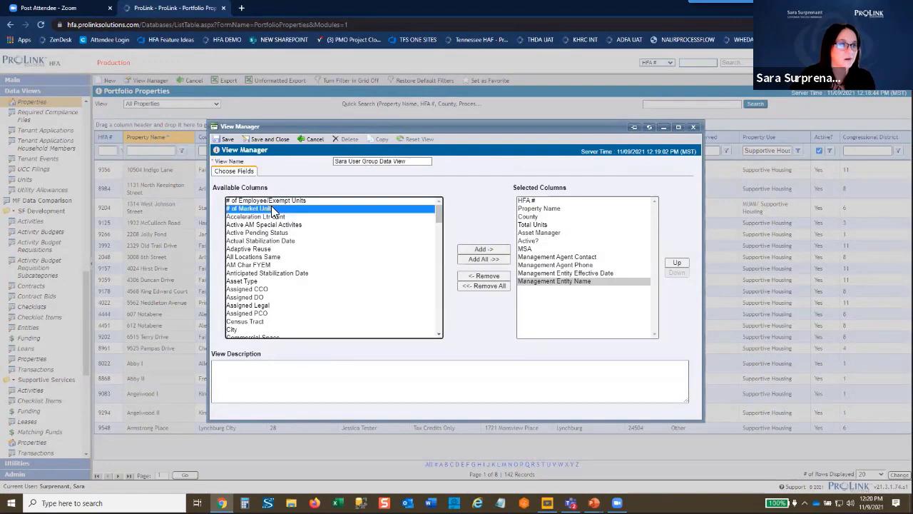
{"action": "scroll", "coordinate": [339, 261], "scroll_direction": "down", "scroll_amount": 15}
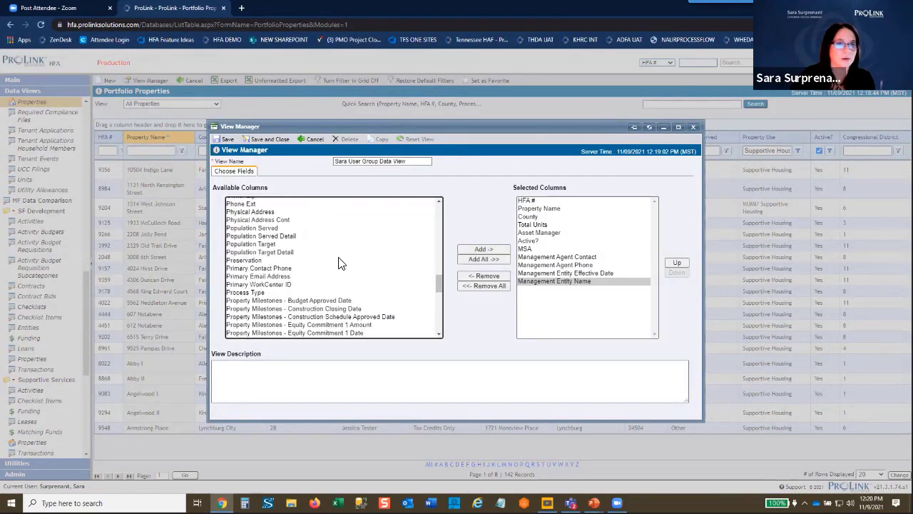
{"action": "scroll", "coordinate": [423, 257], "scroll_direction": "down", "scroll_amount": 5}
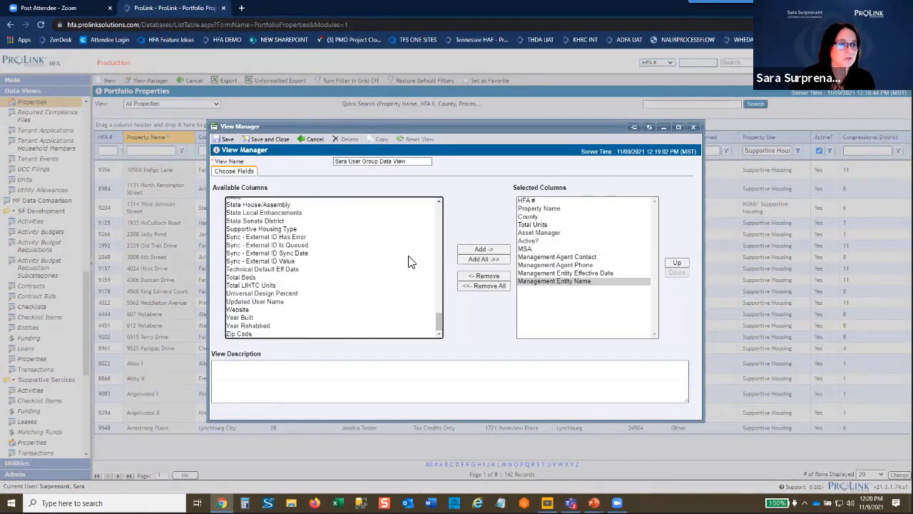
{"action": "left_click", "coordinate": [291, 284]}
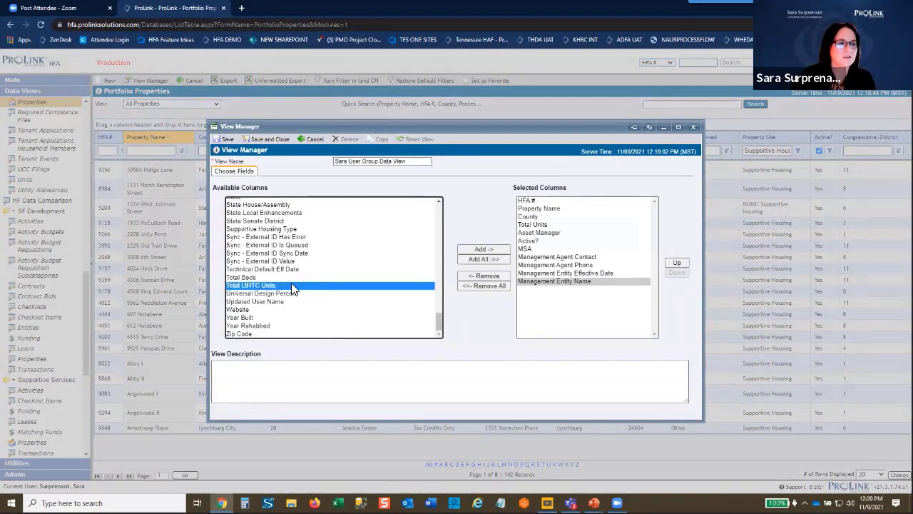
{"action": "left_click", "coordinate": [482, 249]}
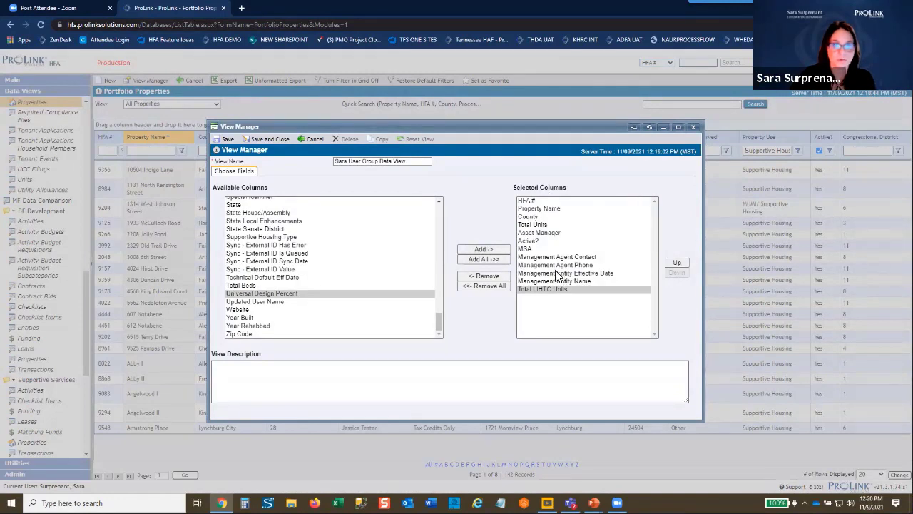
Move Total LIHTC Units up the selected columns list until it sits directly below Total Units
{"action": "left_click", "coordinate": [676, 263]}
{"action": "left_click", "coordinate": [677, 264]}
{"action": "left_click", "coordinate": [676, 263]}
{"action": "left_click", "coordinate": [677, 264]}
{"action": "left_click", "coordinate": [676, 263]}
{"action": "left_click", "coordinate": [676, 263]}
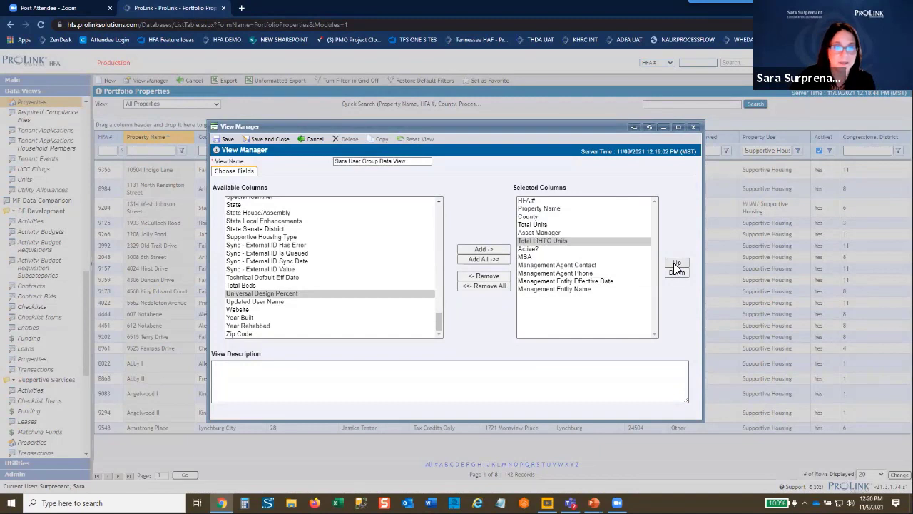
{"action": "left_click", "coordinate": [676, 264]}
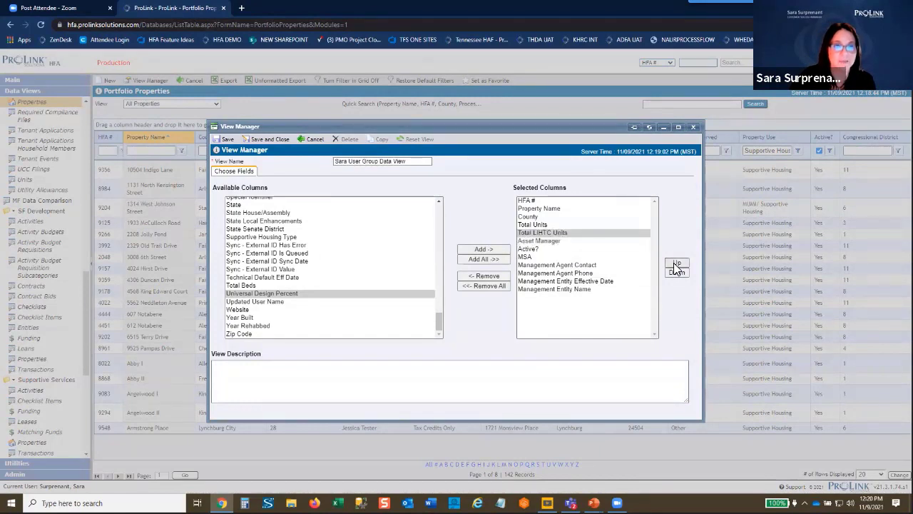
Remove Asset Manager from the selected columns and move MSA down to the end of the list, after Management Entity Name
{"action": "left_click", "coordinate": [535, 241]}
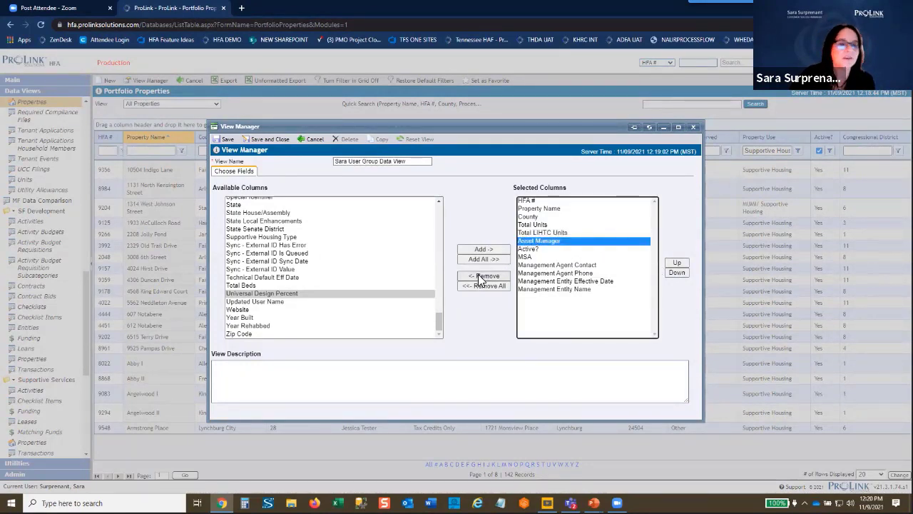
{"action": "left_click", "coordinate": [480, 277]}
{"action": "left_click", "coordinate": [531, 249]}
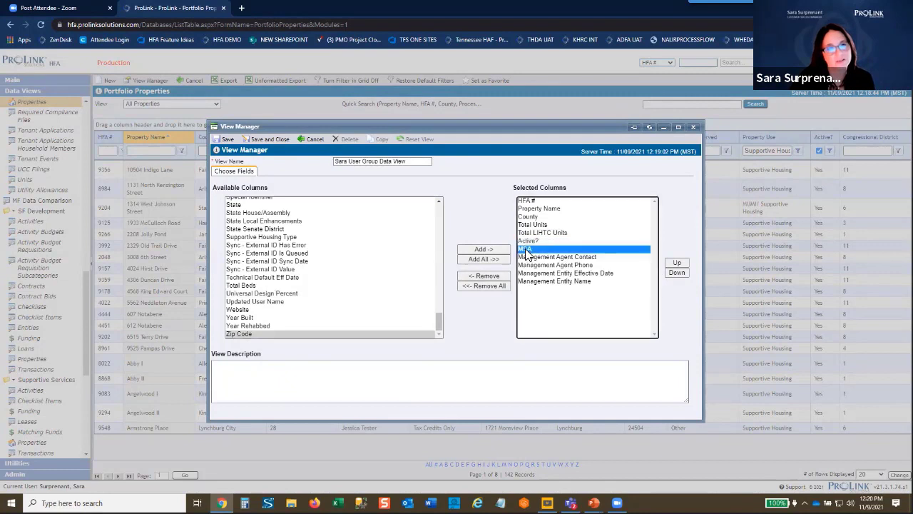
{"action": "left_click", "coordinate": [676, 273]}
{"action": "left_click", "coordinate": [676, 273]}
{"action": "left_click", "coordinate": [676, 272]}
{"action": "left_click", "coordinate": [675, 274]}
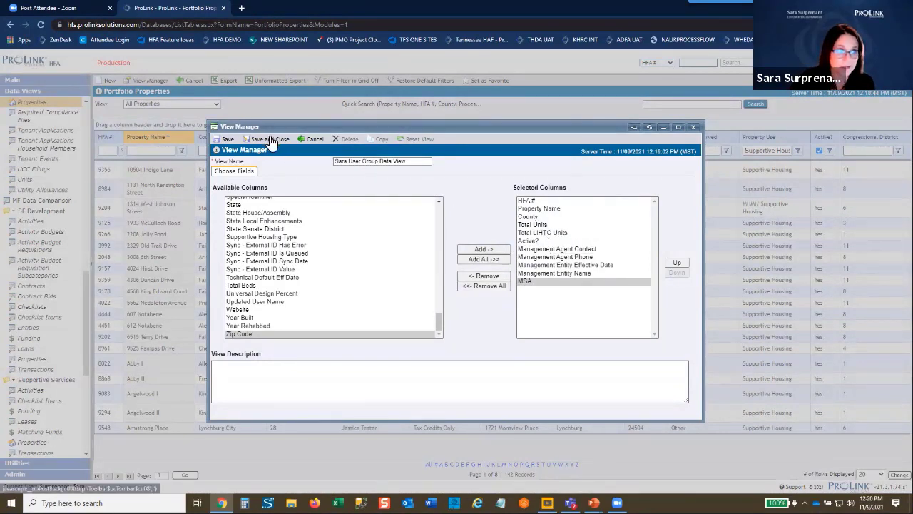
Enter "View description here" as the view description, and save and close the custom view
{"action": "left_click", "coordinate": [287, 388]}
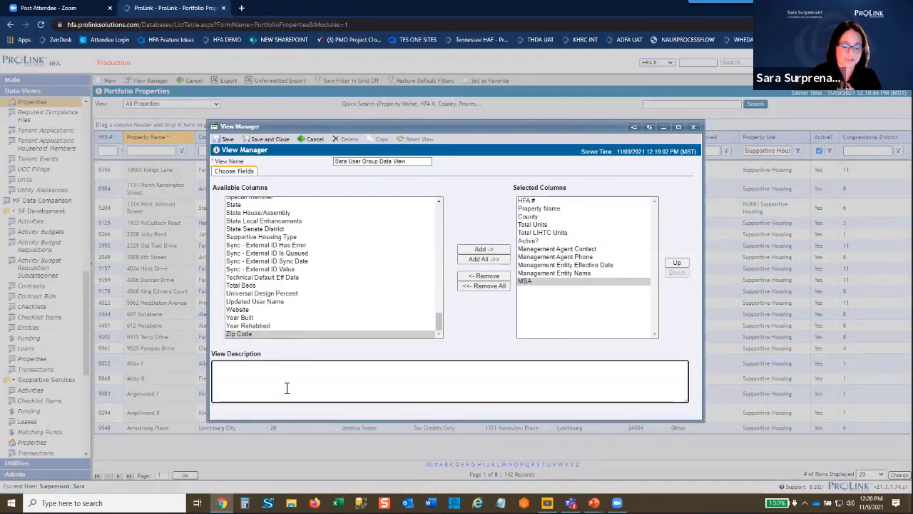
{"action": "type", "text": "View description here"}
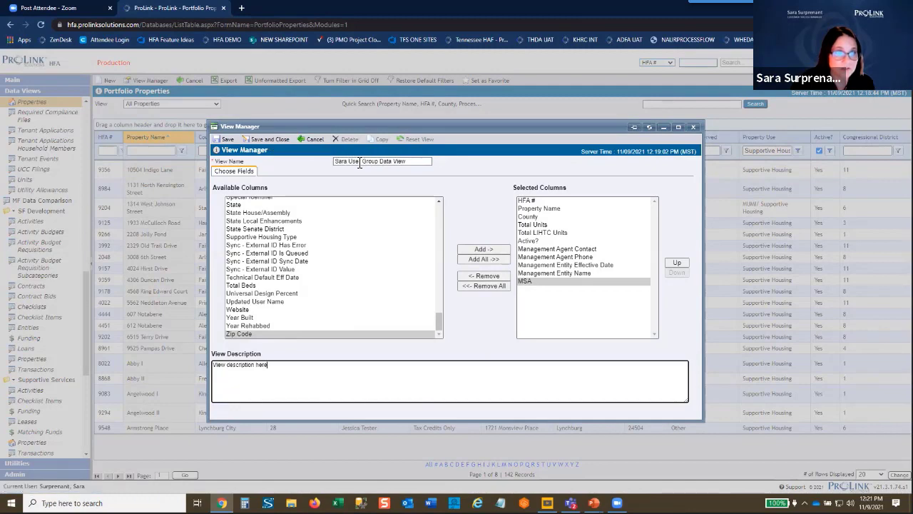
{"action": "left_click", "coordinate": [270, 139]}
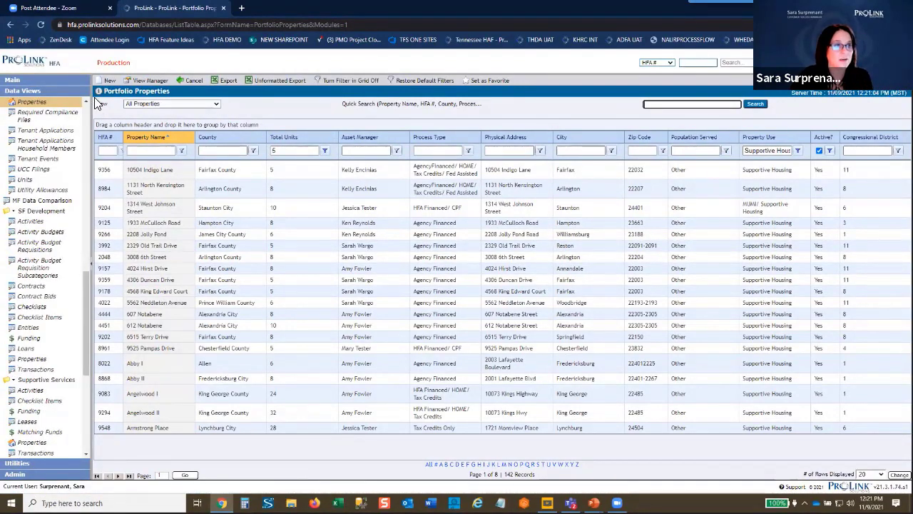
Apply the newly saved User Group Data View to the Portfolio Properties list and look over its columns
{"action": "left_click", "coordinate": [212, 105]}
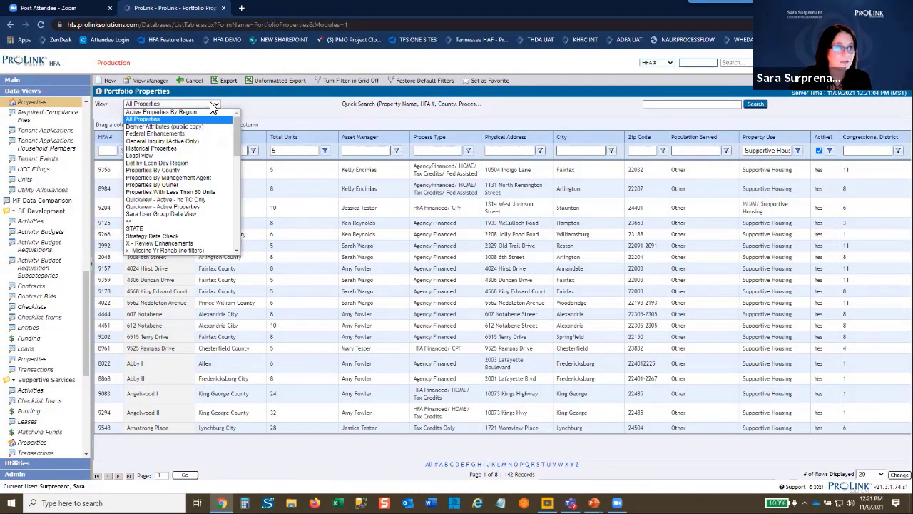
{"action": "left_click", "coordinate": [183, 214]}
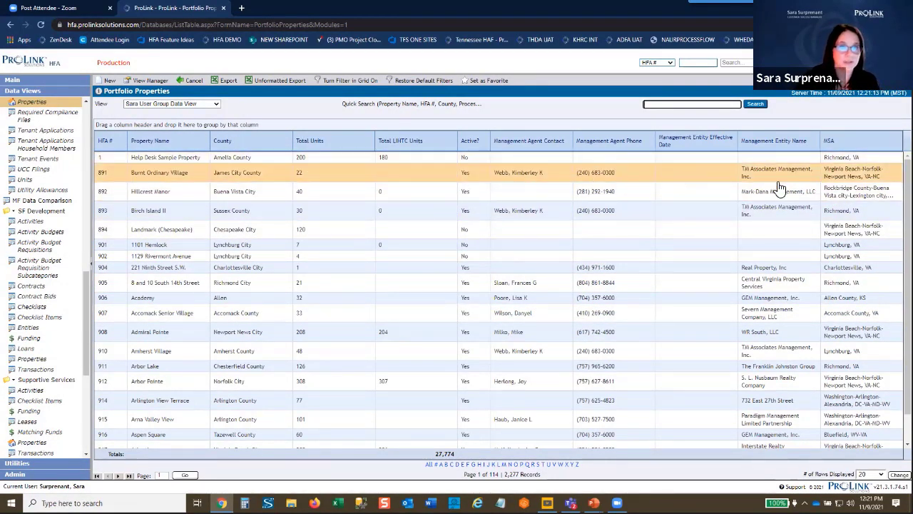
{"action": "scroll", "coordinate": [703, 275], "scroll_direction": "down", "scroll_amount": 1}
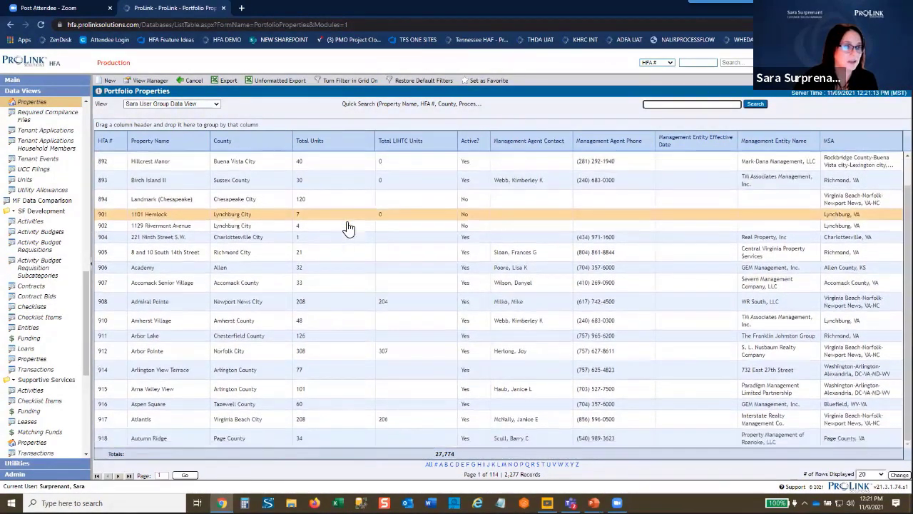
{"action": "scroll", "coordinate": [371, 186], "scroll_direction": "up", "scroll_amount": 1}
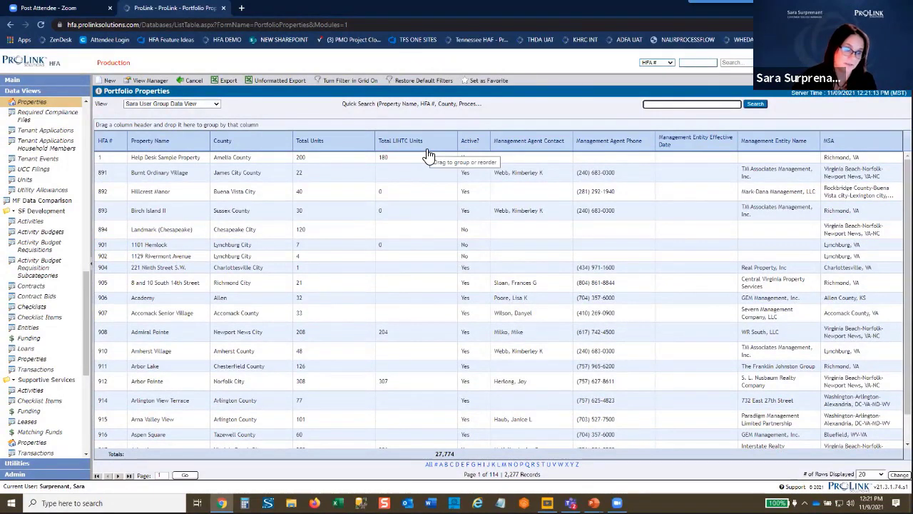
{"action": "left_click", "coordinate": [431, 158]}
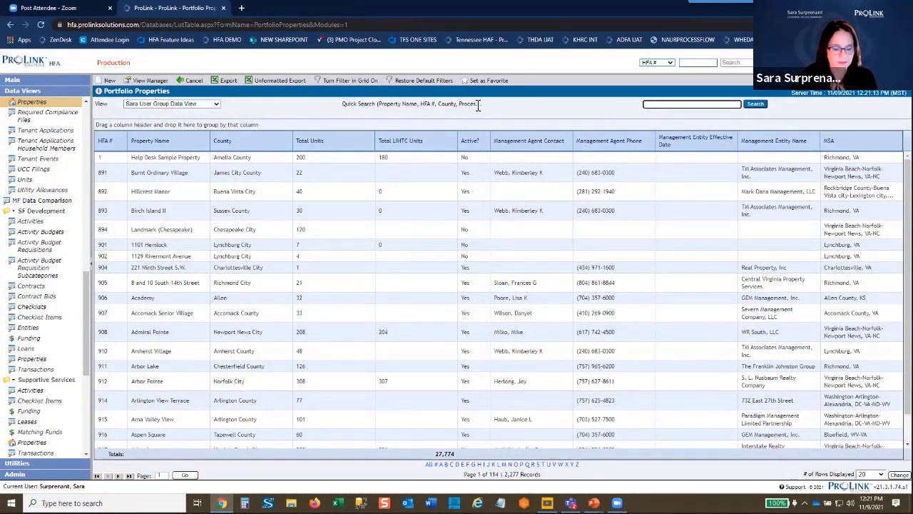
{"action": "key", "text": "alt+Tab"}
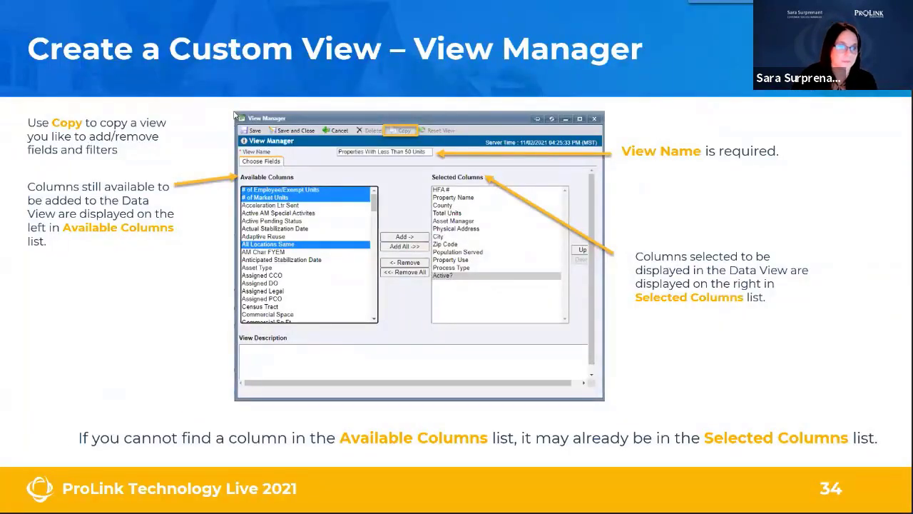
{"action": "left_click", "coordinate": [452, 247]}
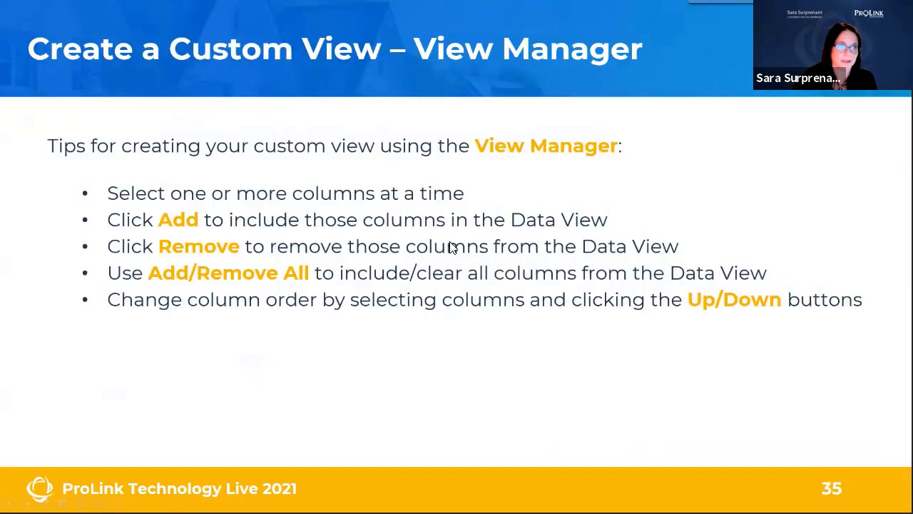
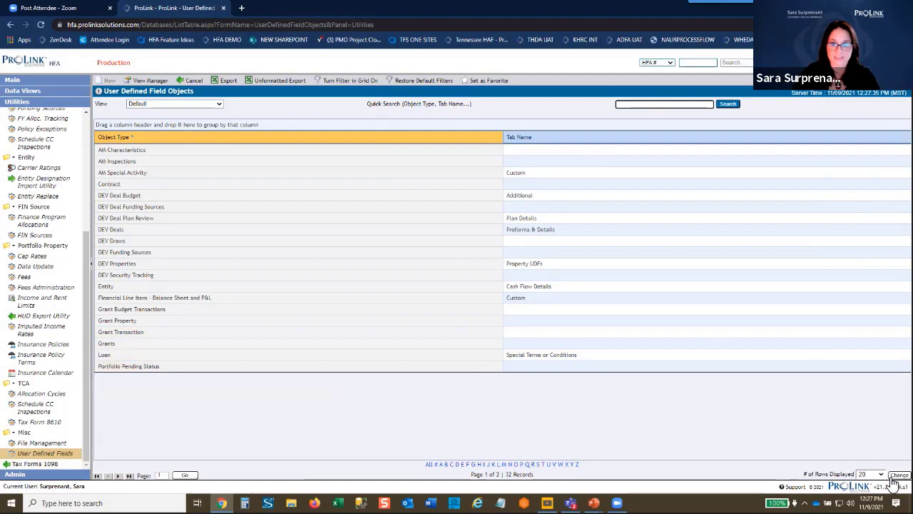
Display 50 rows in the User Defined Field Objects list and open the PortfolioProperties object
{"action": "left_click", "coordinate": [872, 474]}
{"action": "left_click", "coordinate": [871, 448]}
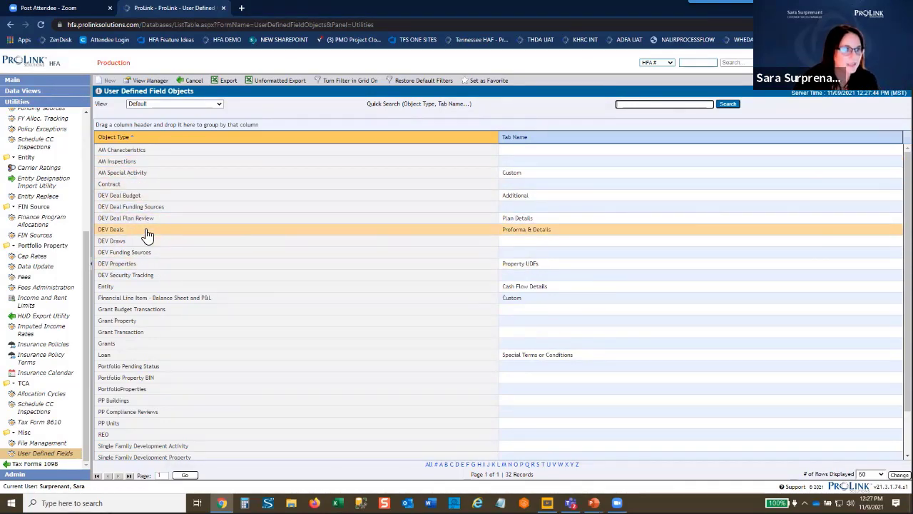
{"action": "scroll", "coordinate": [224, 359], "scroll_direction": "down", "scroll_amount": 2}
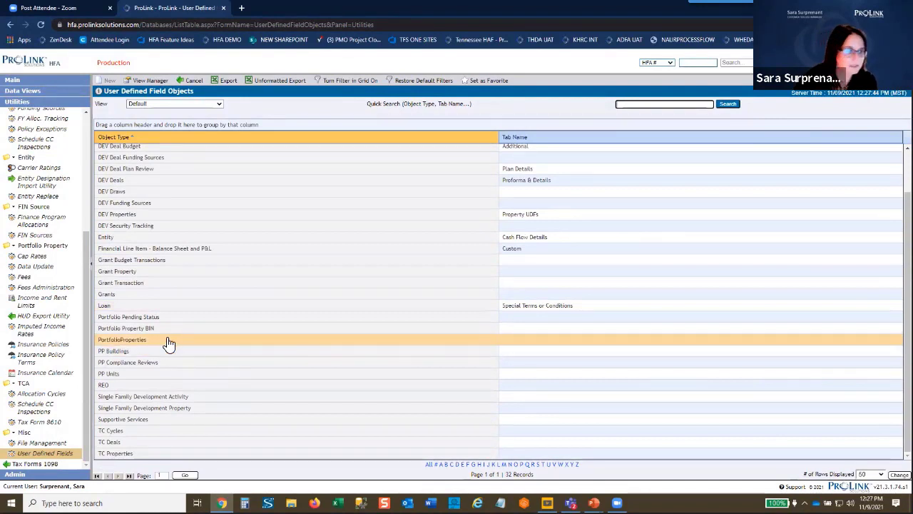
{"action": "double_click", "coordinate": [144, 341]}
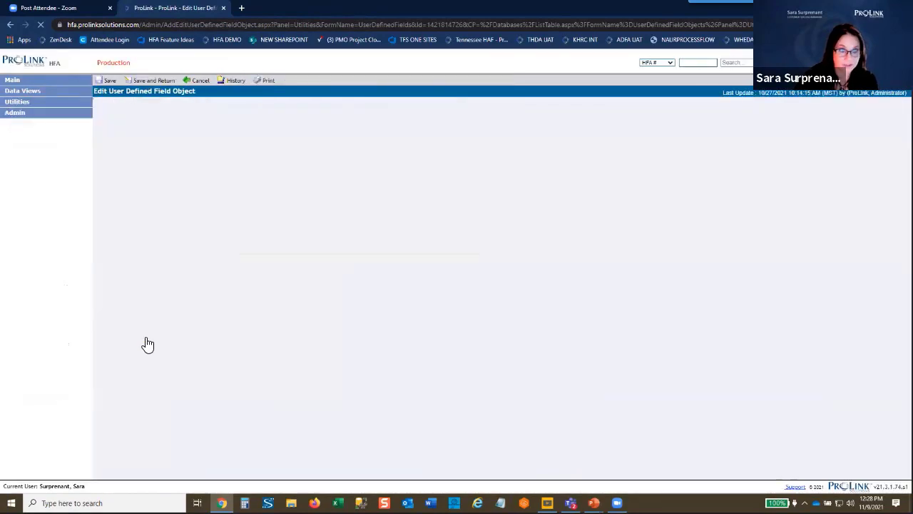
Examine the user defined fields of PortfolioProperties, including their categories, section headers and Is Active settings
{"action": "scroll", "coordinate": [422, 255], "scroll_direction": "down", "scroll_amount": 5}
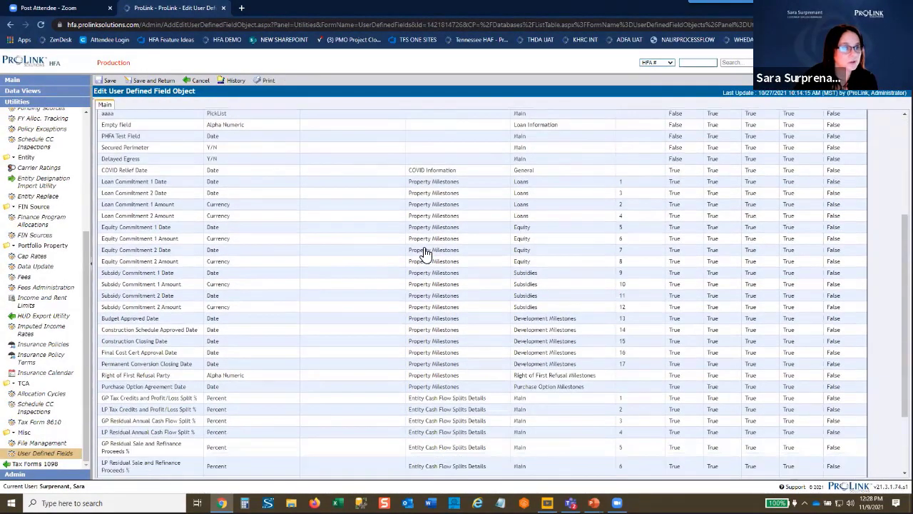
{"action": "scroll", "coordinate": [536, 334], "scroll_direction": "up", "scroll_amount": 6}
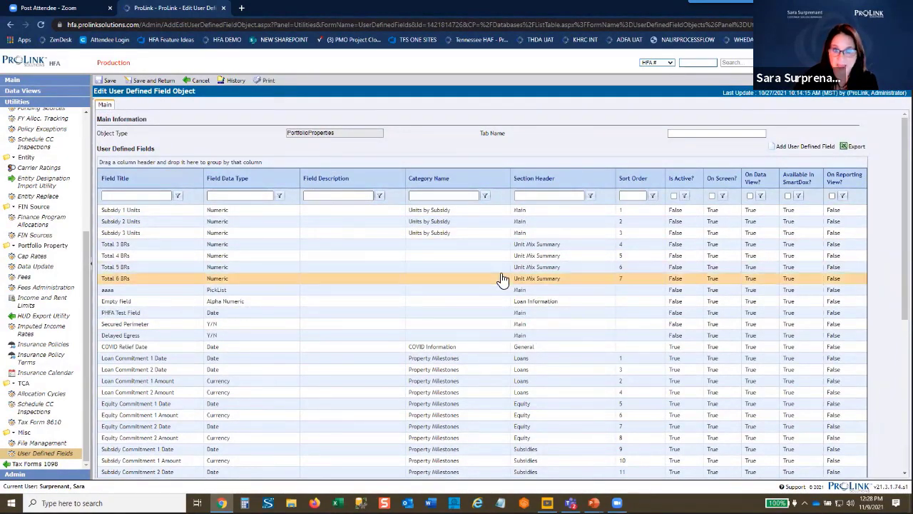
{"action": "scroll", "coordinate": [673, 225], "scroll_direction": "down", "scroll_amount": 3}
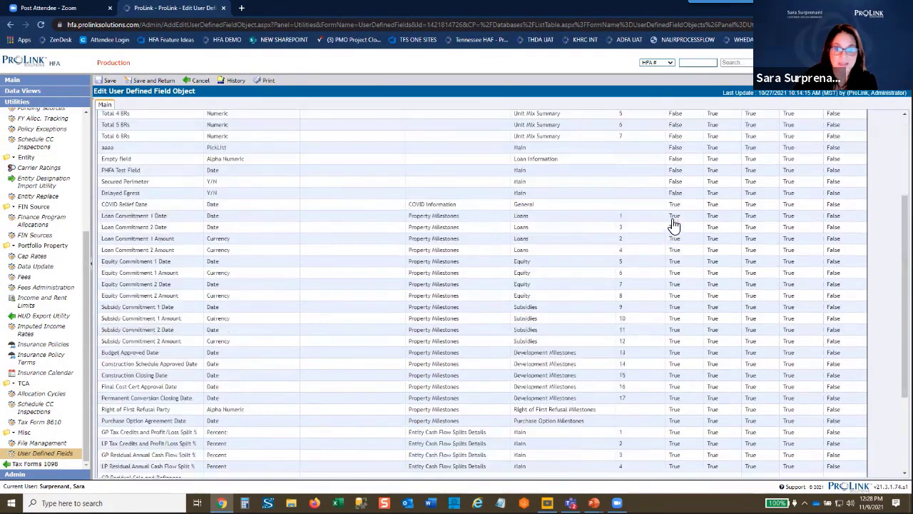
{"action": "scroll", "coordinate": [673, 225], "scroll_direction": "down", "scroll_amount": 2}
{"action": "scroll", "coordinate": [673, 225], "scroll_direction": "up", "scroll_amount": 6}
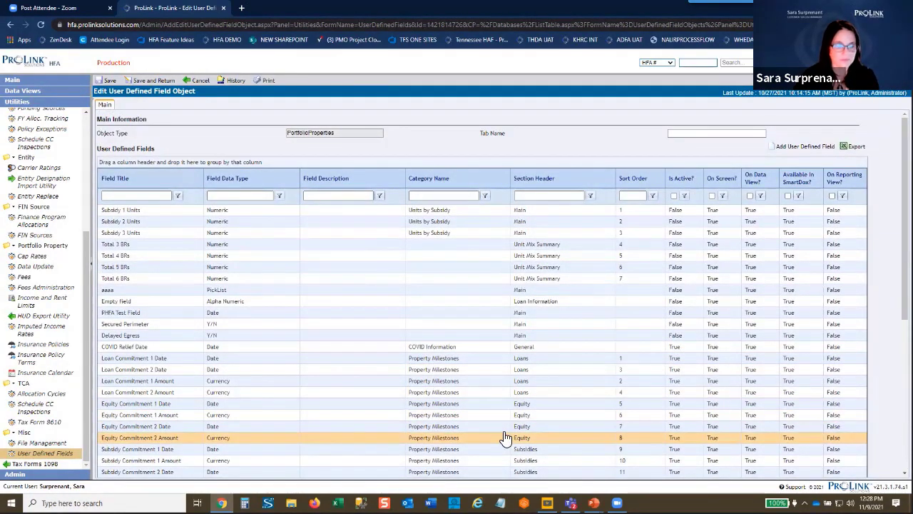
{"action": "key", "text": "alt+Tab"}
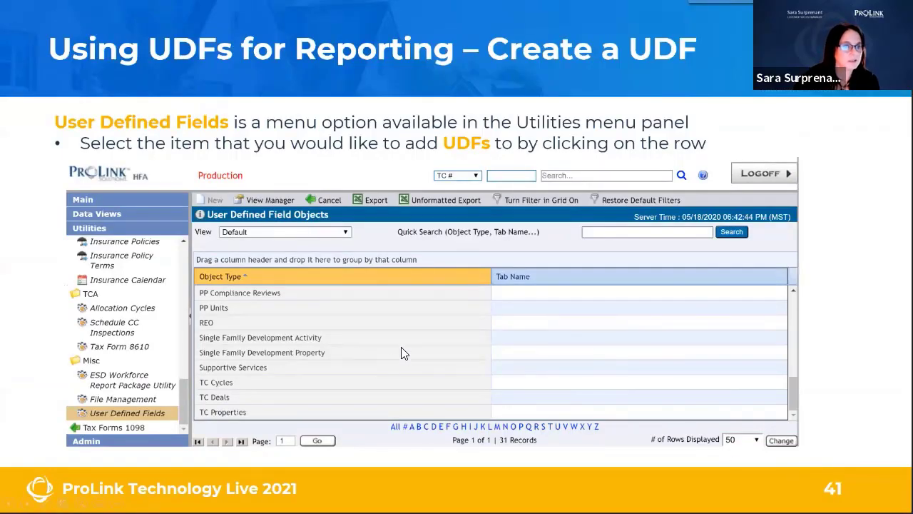
{"action": "left_click", "coordinate": [401, 347]}
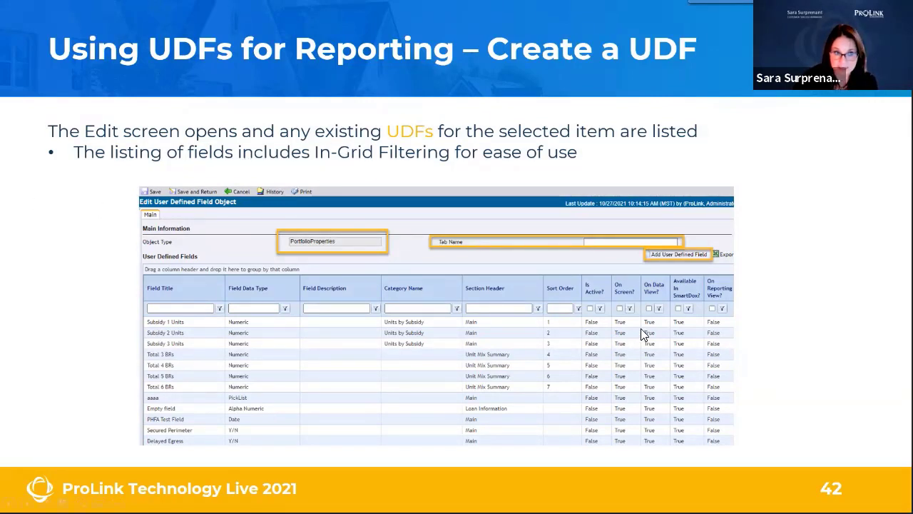
{"action": "key", "text": "Right"}
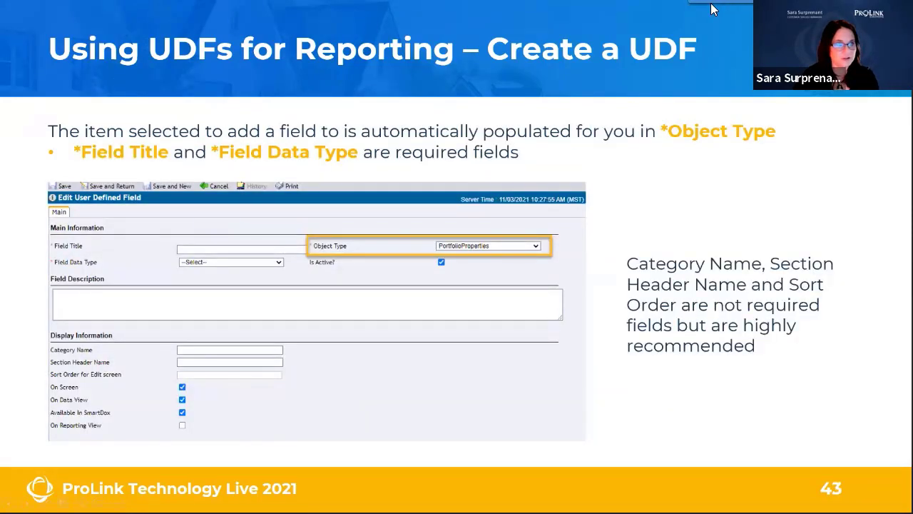
Switch to ProLink HFA and filter the PortfolioProperties user defined fields to Field Titles containing "amount"
{"action": "key", "text": "alt+Tab"}
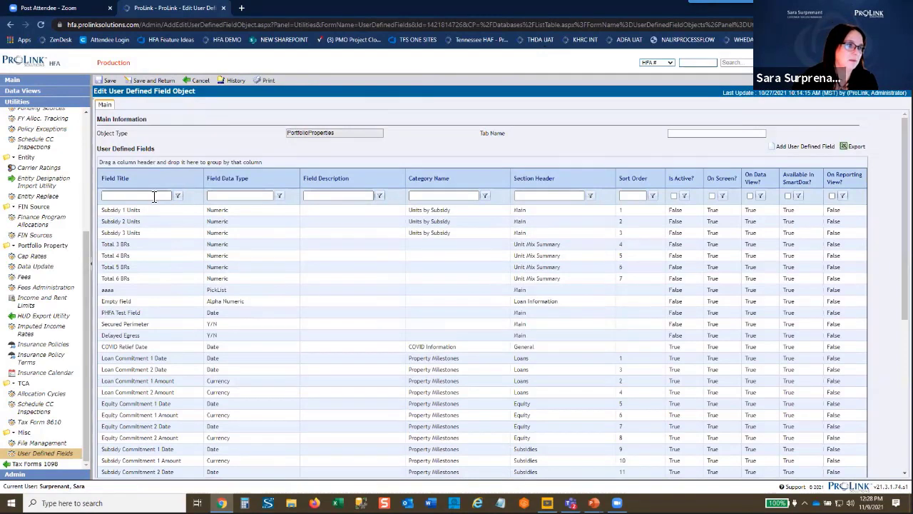
{"action": "left_click", "coordinate": [154, 197]}
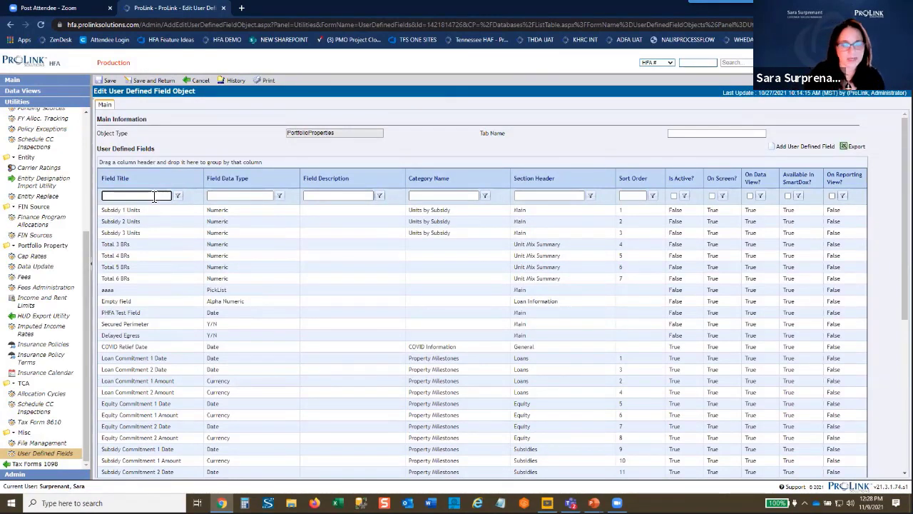
{"action": "type", "text": "amoun"}
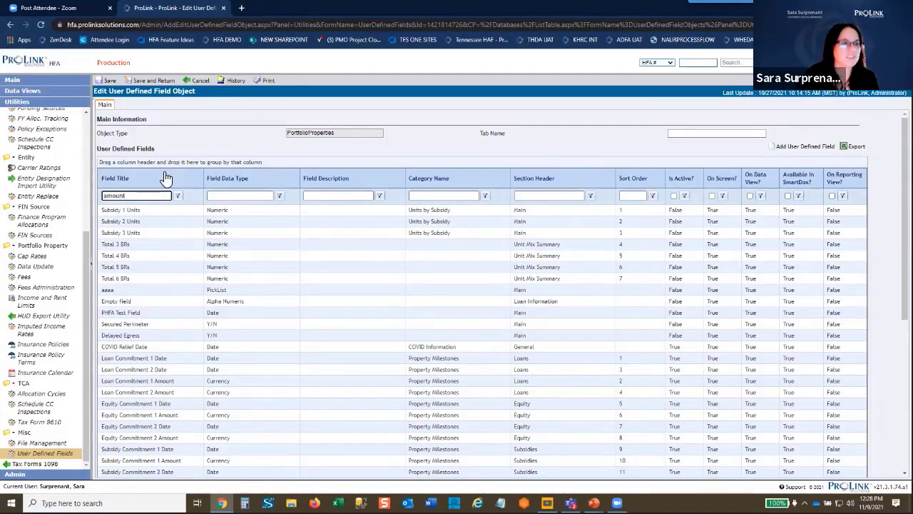
{"action": "type", "text": "t"}
{"action": "left_click", "coordinate": [178, 196]}
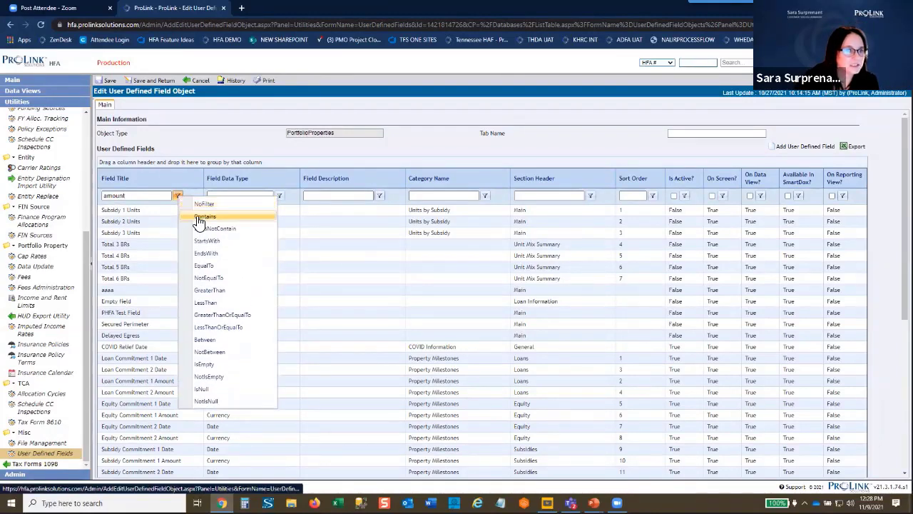
{"action": "left_click", "coordinate": [197, 217]}
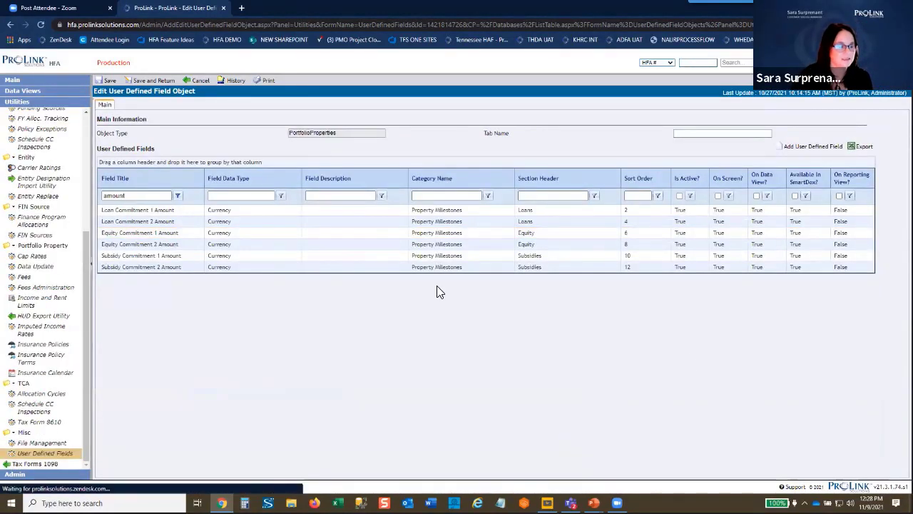
{"action": "left_click", "coordinate": [214, 244]}
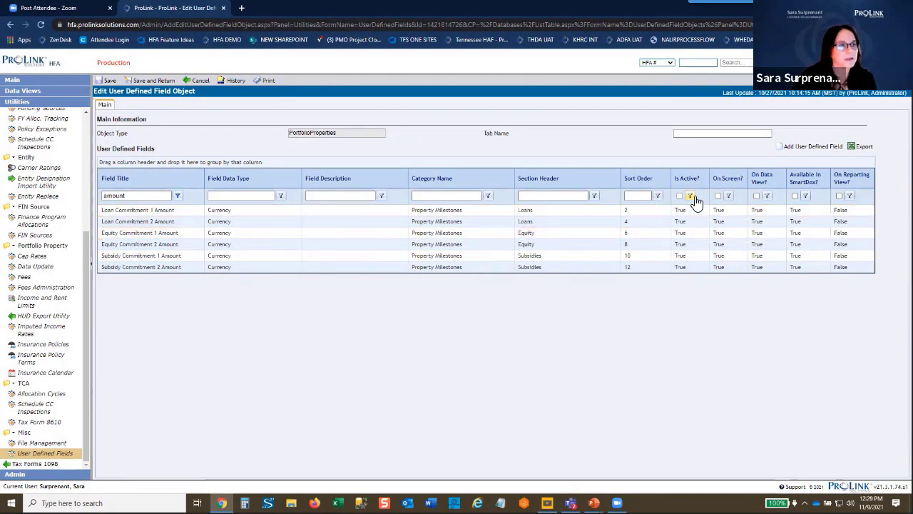
Add a user defined field to PortfolioProperties, titled with the presenter's first name followed by "Test Field", and review the available object types
{"action": "left_click", "coordinate": [802, 148]}
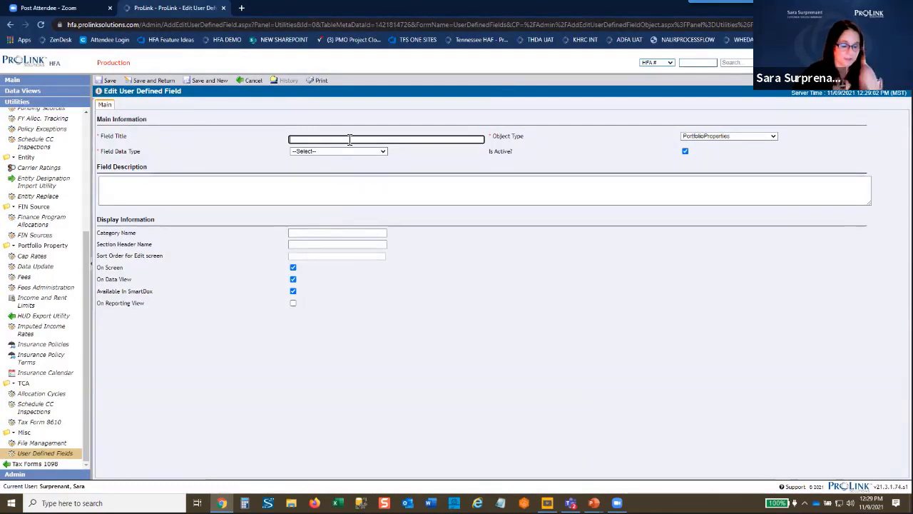
{"action": "type", "text": "Sira Test Field"}
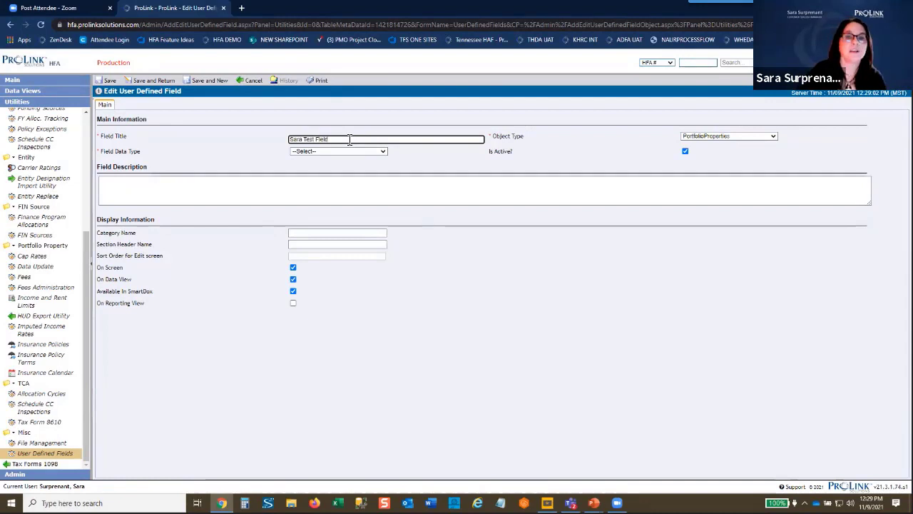
{"action": "left_click", "coordinate": [770, 137]}
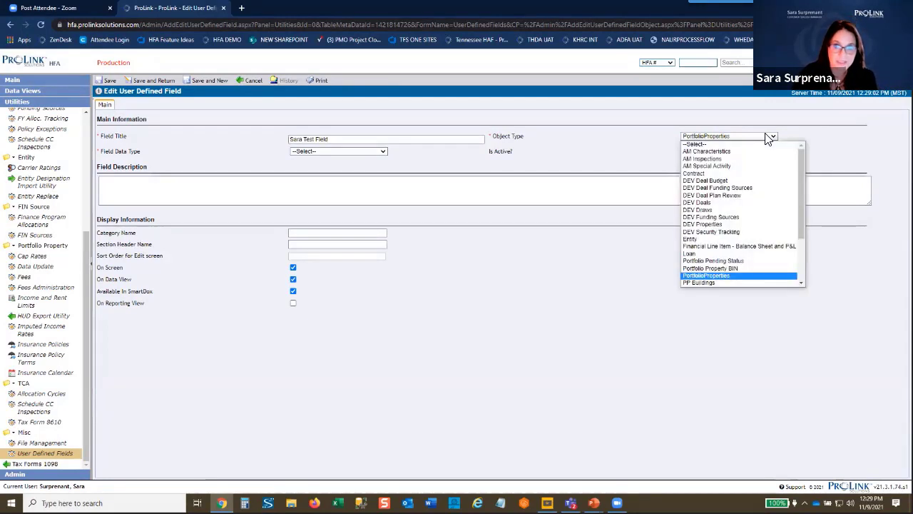
{"action": "left_click", "coordinate": [811, 136]}
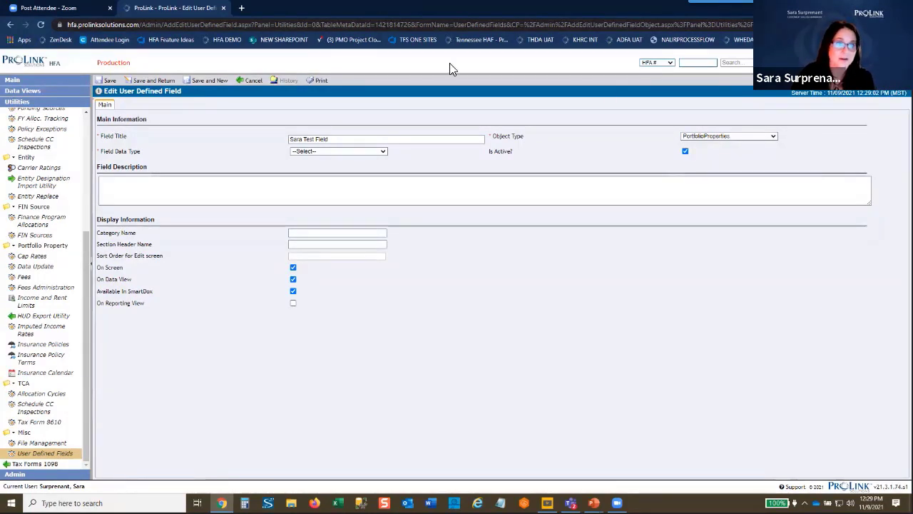
Set the new field's data type to Text Area and append "User Group" to its title
{"action": "left_click", "coordinate": [346, 150]}
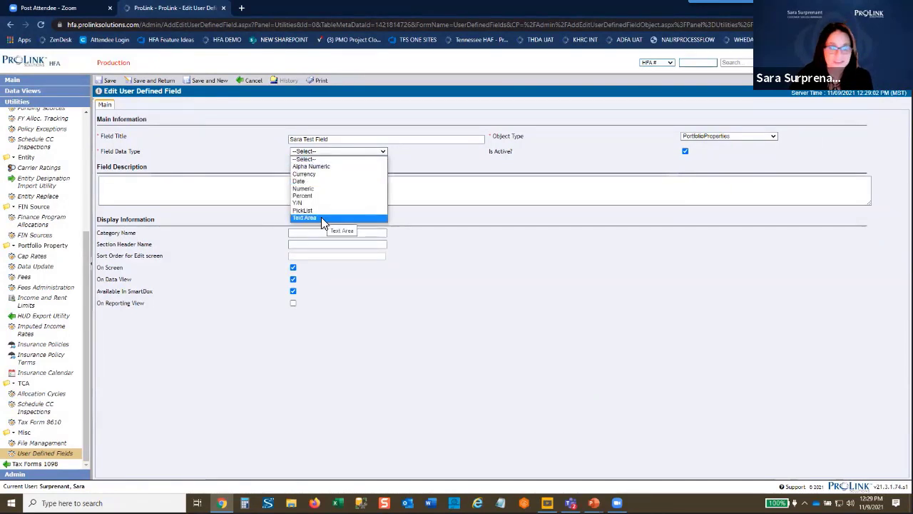
{"action": "left_click", "coordinate": [321, 217]}
{"action": "left_click", "coordinate": [338, 139]}
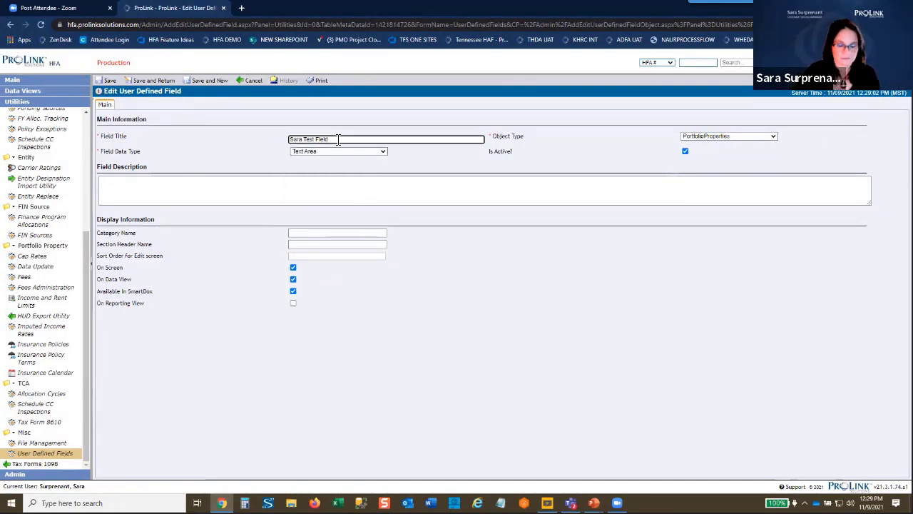
{"action": "type", "text": "User Grou"}
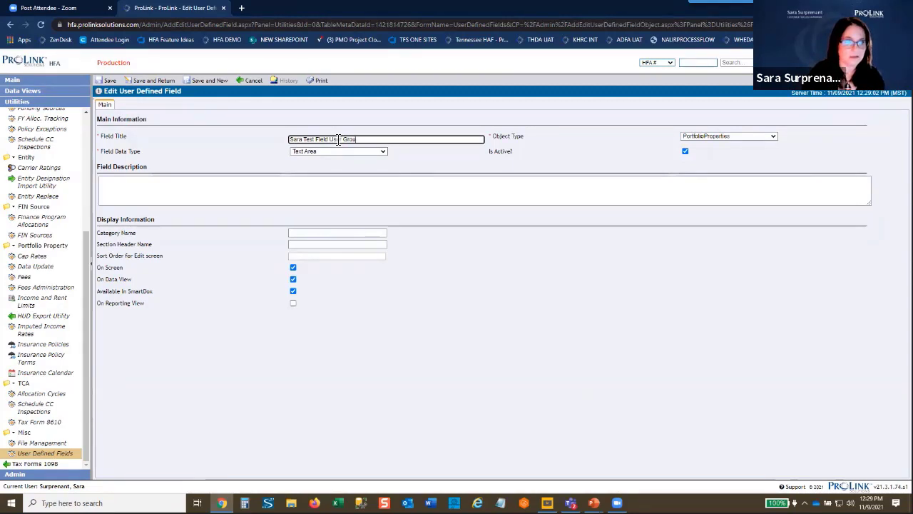
{"action": "type", "text": "p"}
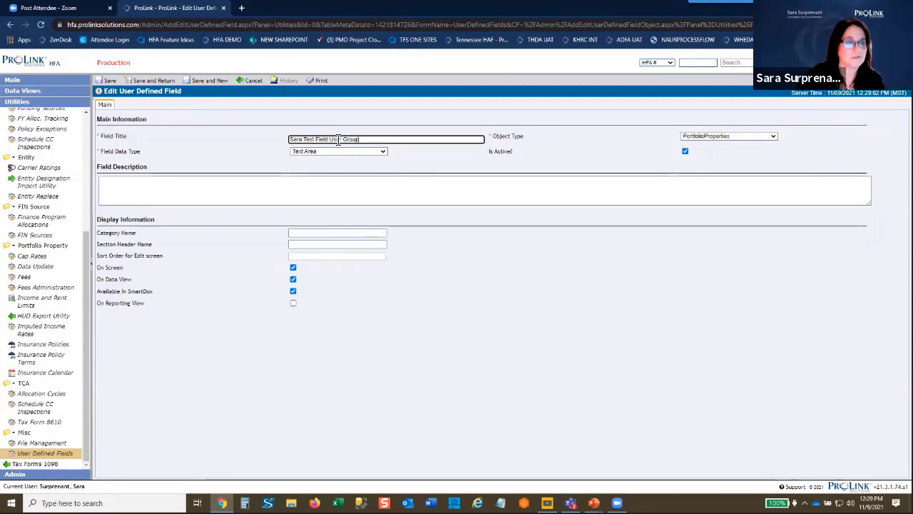
{"action": "left_click", "coordinate": [261, 164]}
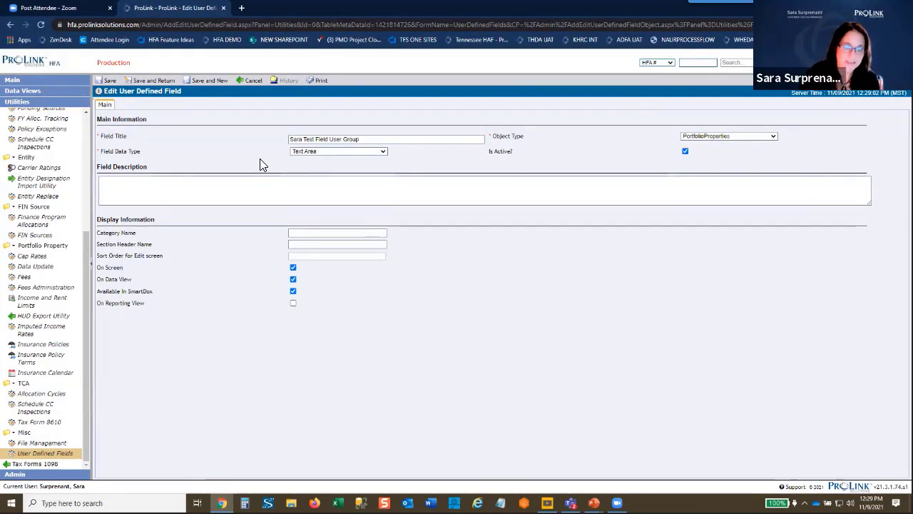
Enter "5K characters" as the field description and the presenter's first name followed by "Fields" as the category name
{"action": "left_click", "coordinate": [374, 189]}
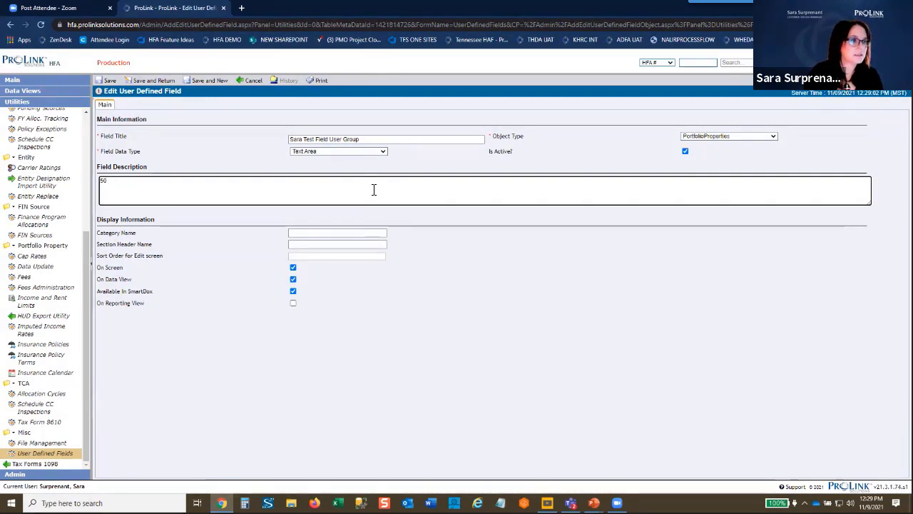
{"action": "type", "text": "characters"}
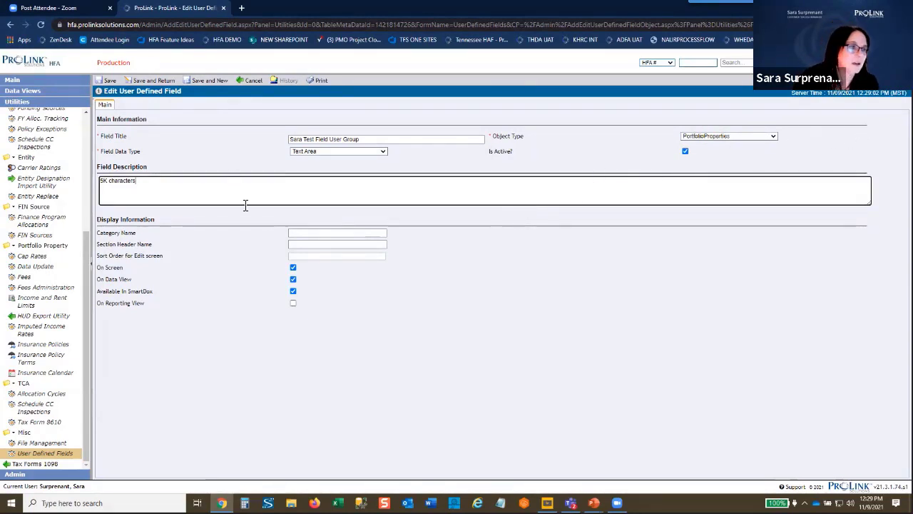
{"action": "left_click", "coordinate": [317, 234]}
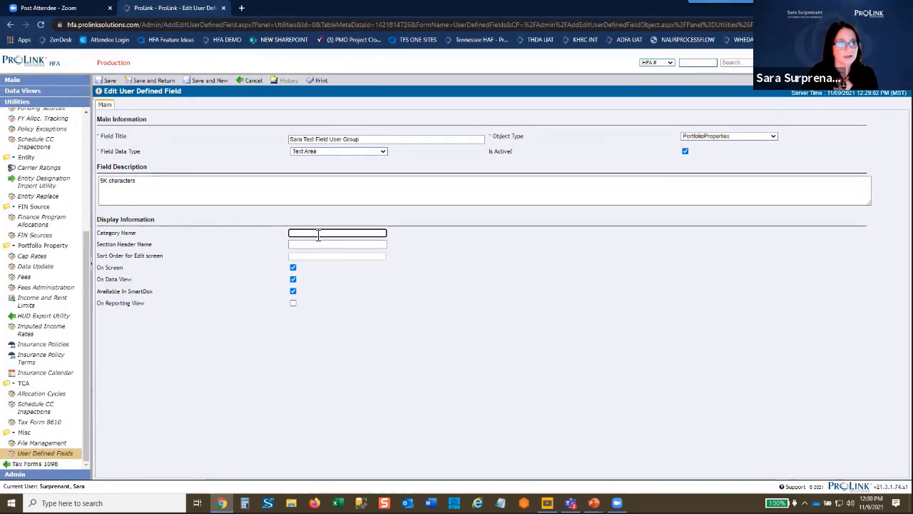
{"action": "type", "text": "Sara Fields"}
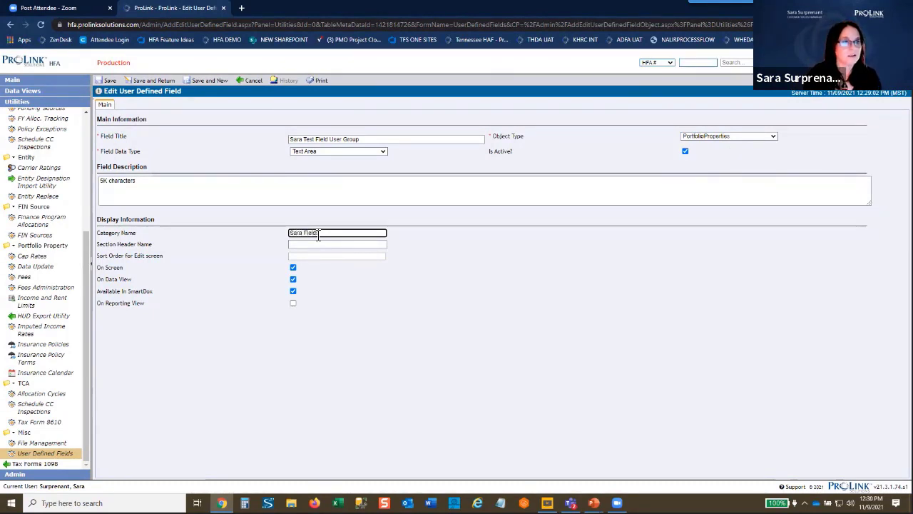
Set the section header to the presenter's first name plus "Section Header Name" and the sort order to 1, then save and close the field
{"action": "key", "text": "Tab"}
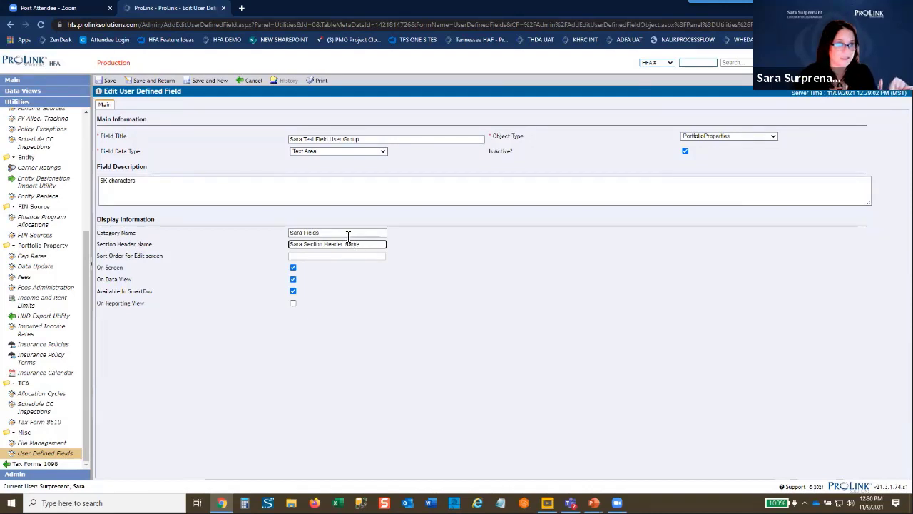
{"action": "left_click", "coordinate": [316, 257]}
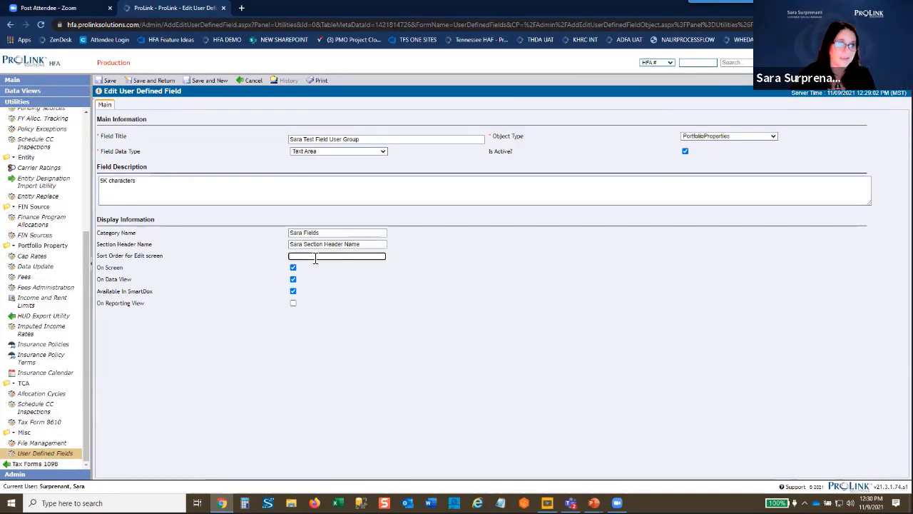
{"action": "type", "text": "1"}
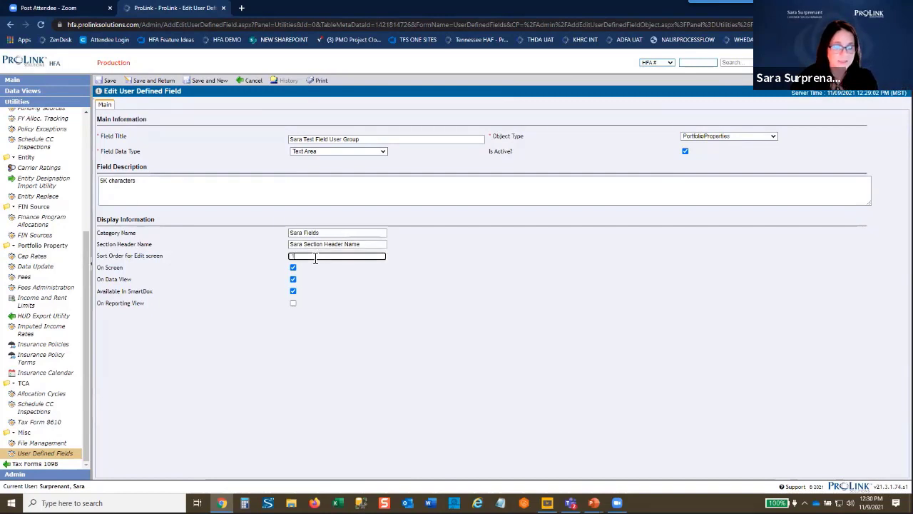
{"action": "left_click", "coordinate": [382, 285]}
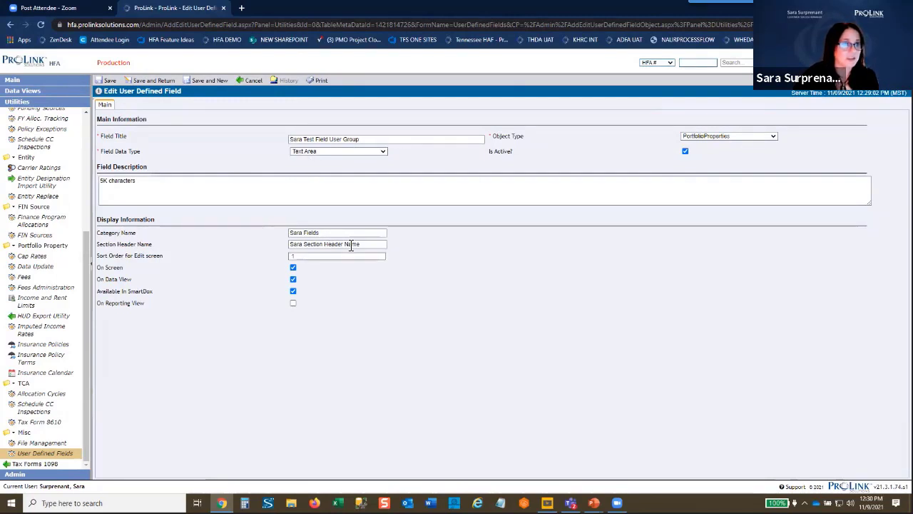
{"action": "left_click", "coordinate": [154, 80]}
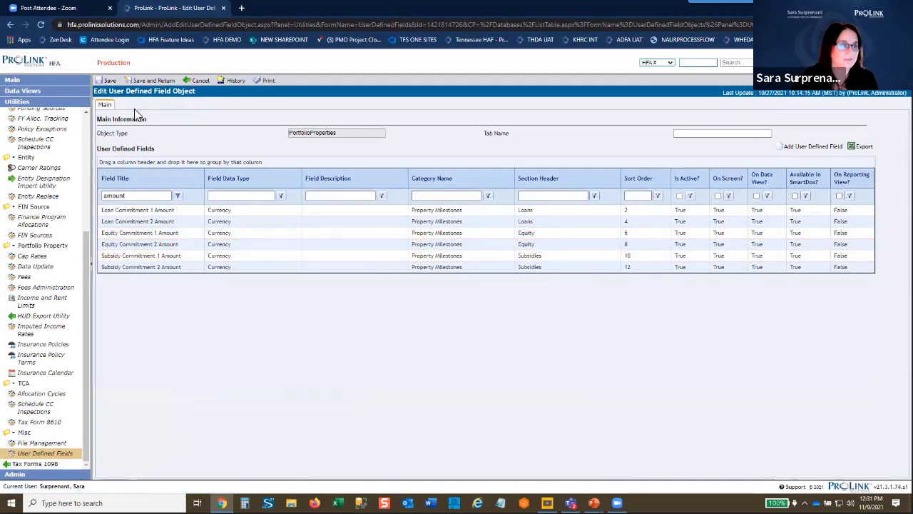
Replace the "amount" filter on Field Title with a Contains filter for the presenter's first name to find the new field
{"action": "left_click", "coordinate": [178, 197]}
{"action": "left_click", "coordinate": [187, 205]}
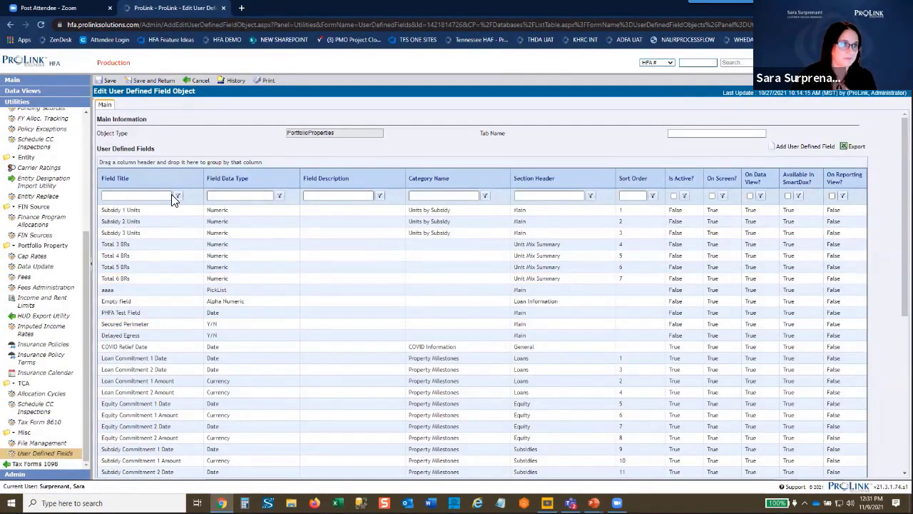
{"action": "left_click", "coordinate": [154, 195]}
{"action": "type", "text": "s"}
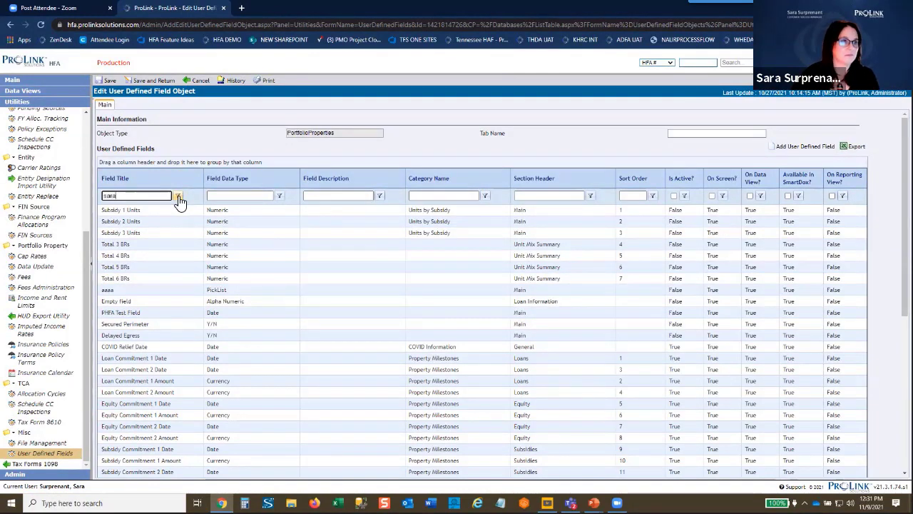
{"action": "type", "text": "ara"}
{"action": "left_click", "coordinate": [178, 197]}
{"action": "left_click", "coordinate": [207, 210]}
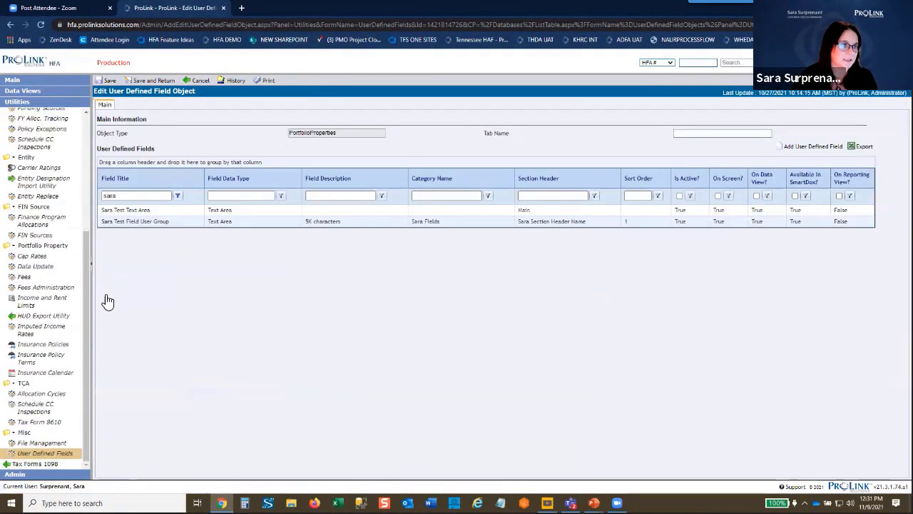
{"action": "left_click", "coordinate": [117, 221]}
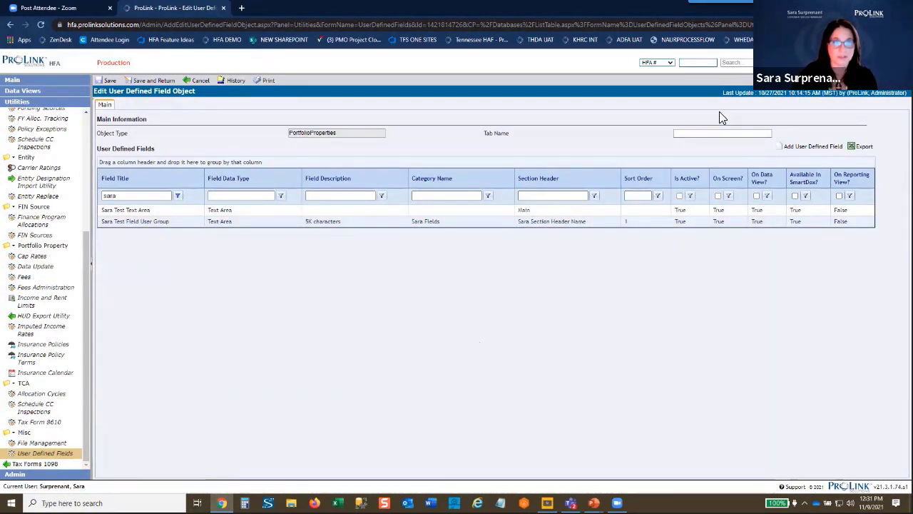
Set the PortfolioProperties object's Tab Name to "Property UDFs" and save the object
{"action": "left_click", "coordinate": [692, 136]}
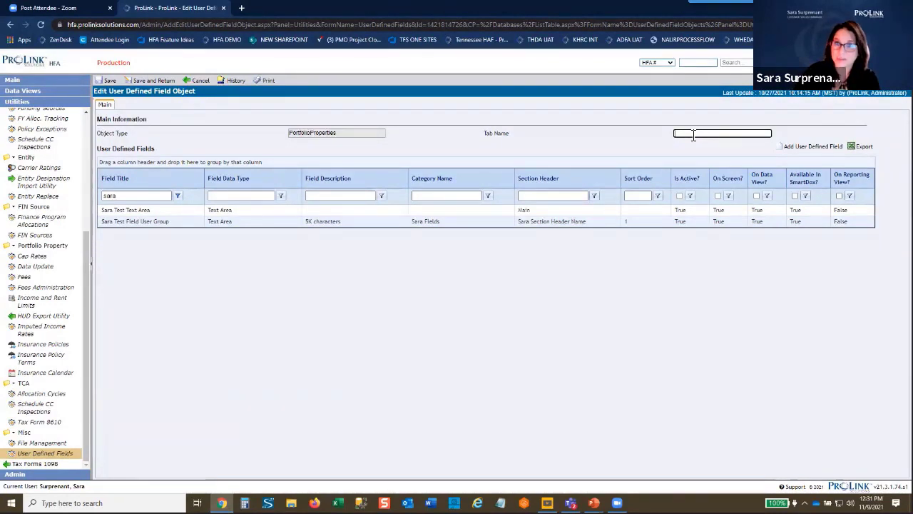
{"action": "type", "text": "Property UDFs"}
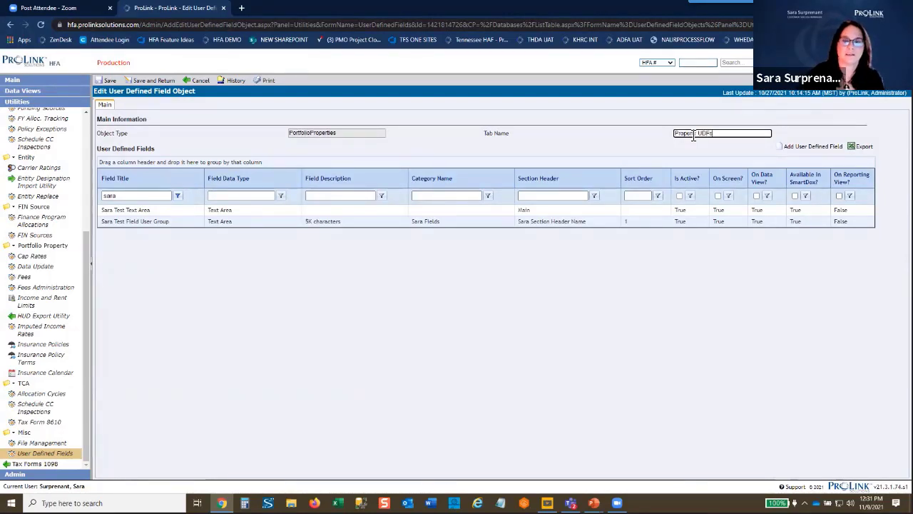
{"action": "left_click", "coordinate": [106, 80]}
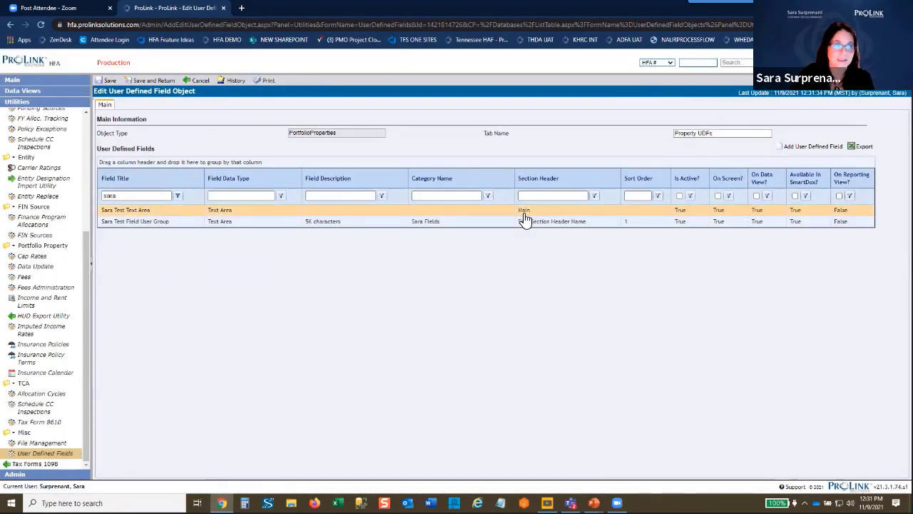
Open the Boboli Gardens property for editing and display its Property UDFs
{"action": "scroll", "coordinate": [14, 121], "scroll_direction": "up", "scroll_amount": 5}
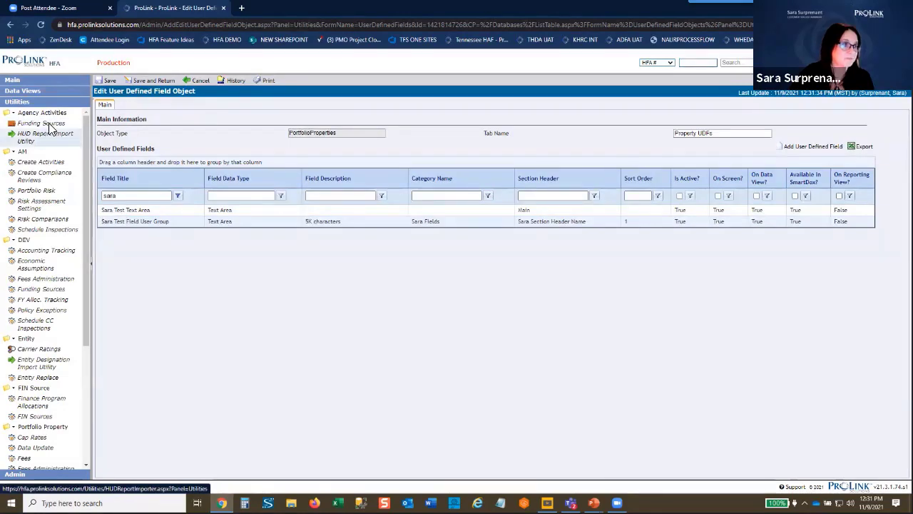
{"action": "left_click", "coordinate": [34, 82]}
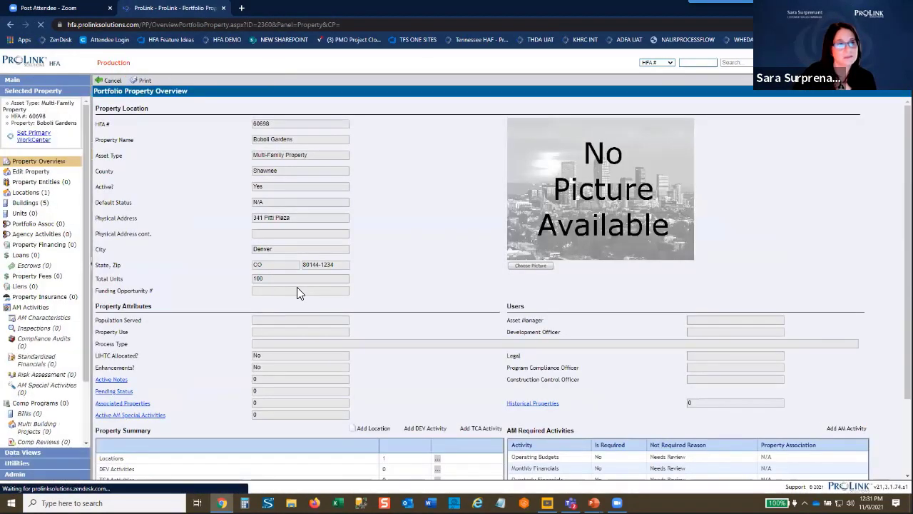
{"action": "left_click", "coordinate": [39, 173]}
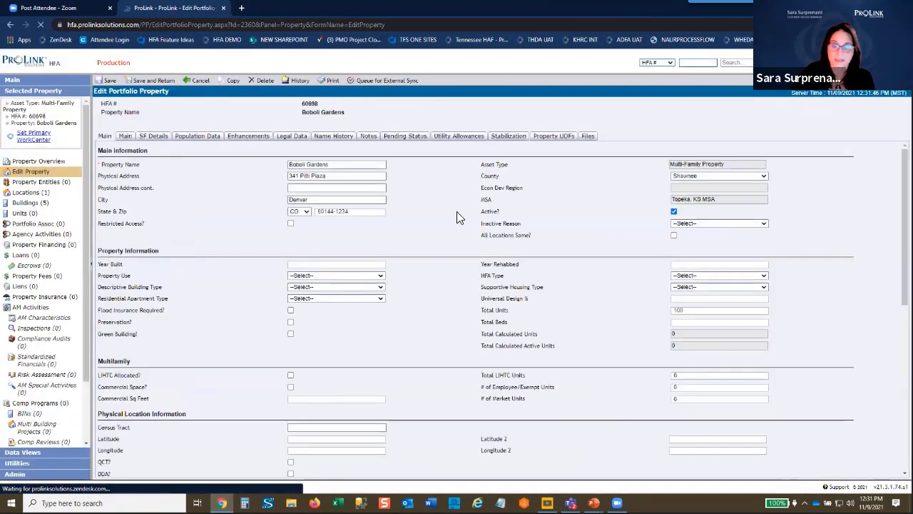
{"action": "left_click", "coordinate": [496, 137]}
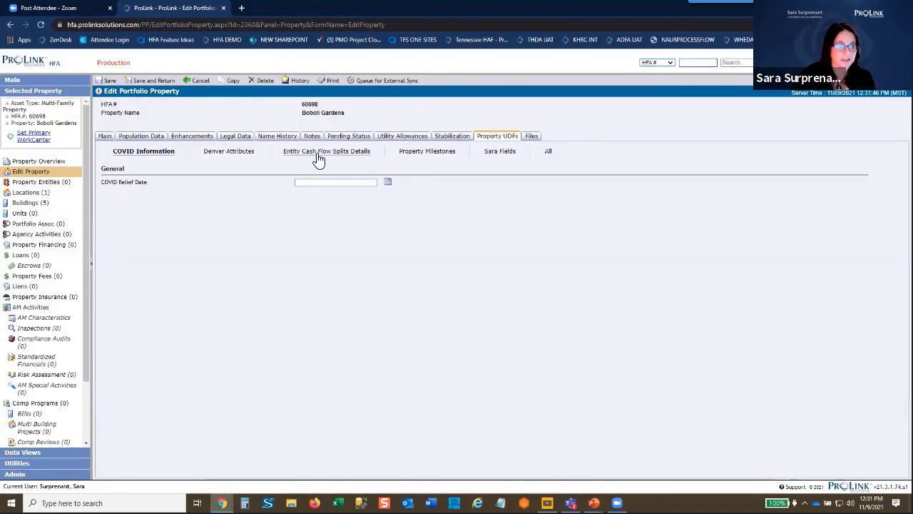
Fill the custom Test Field User Group text area with the presenter's first name plus "field text field" and save the property
{"action": "left_click", "coordinate": [507, 155]}
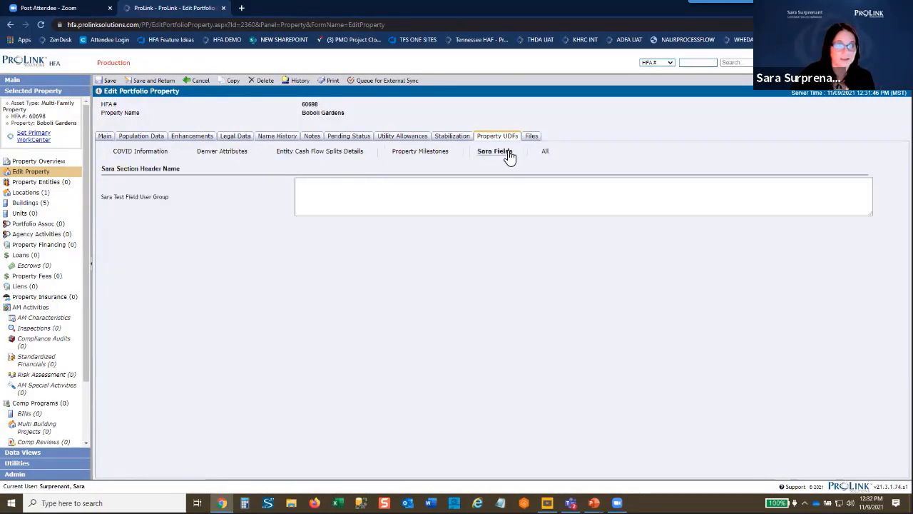
{"action": "left_click", "coordinate": [445, 202]}
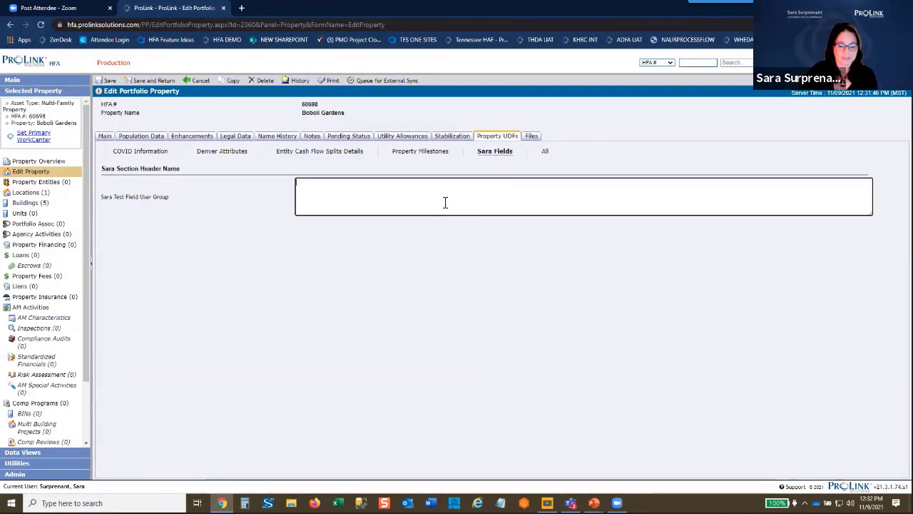
{"action": "type", "text": "s"}
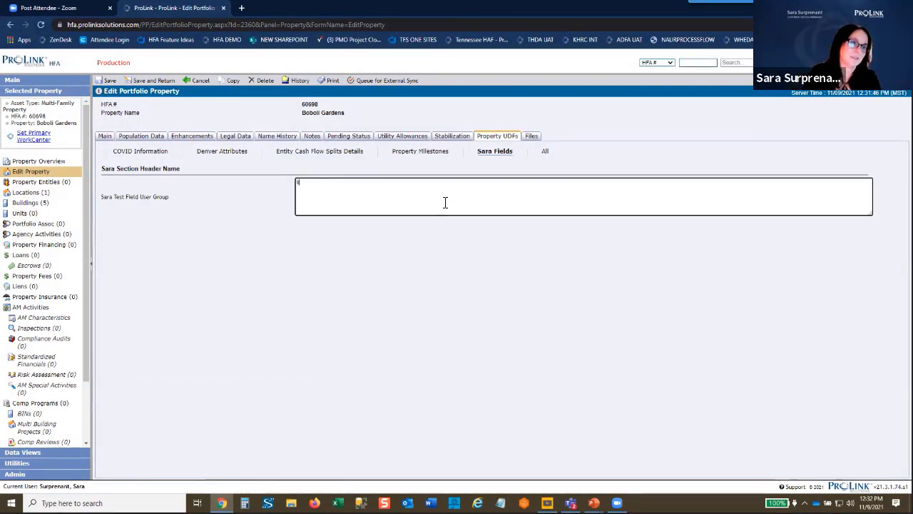
{"action": "type", "text": "ara field text t"}
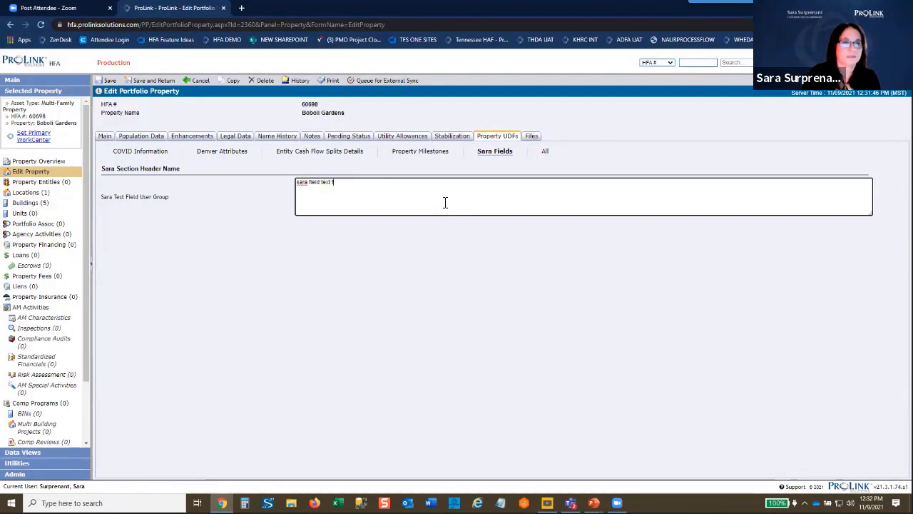
{"action": "key", "text": "BackSpace"}
{"action": "type", "text": "field"}
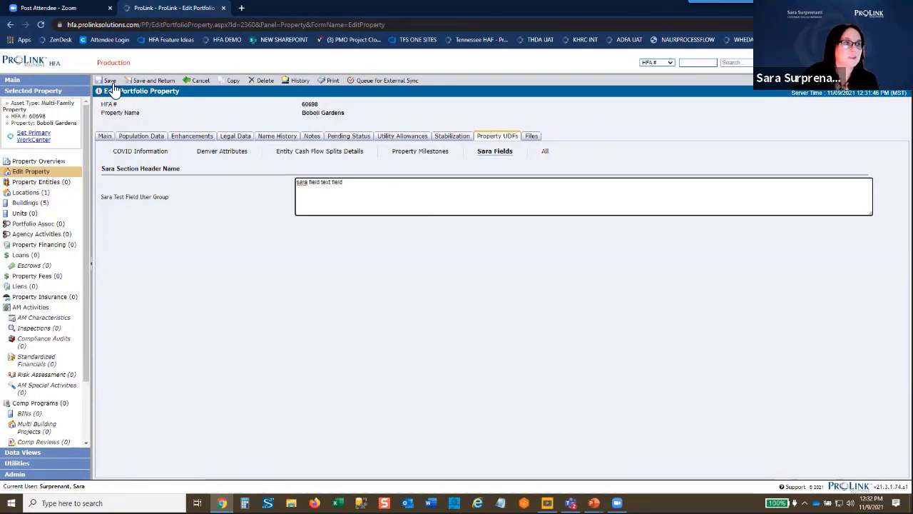
{"action": "left_click", "coordinate": [111, 80]}
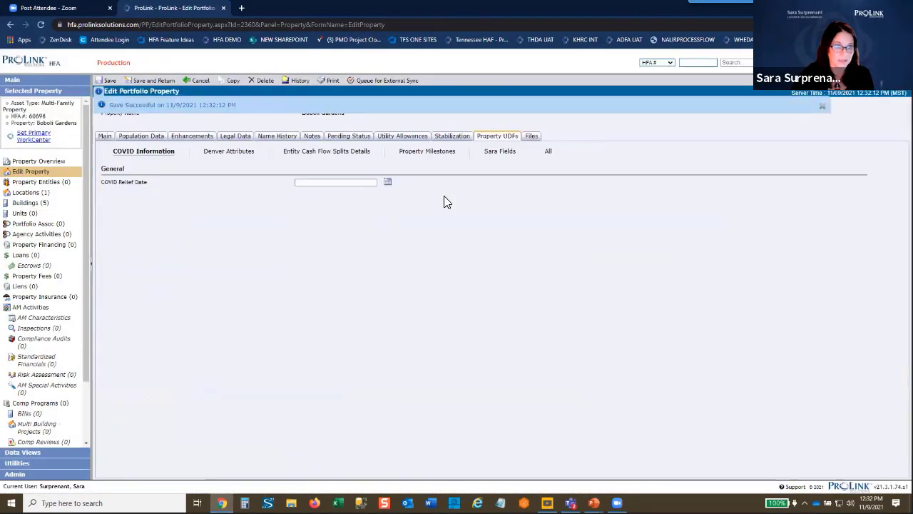
Review all of the property's user defined fields together, from Development Milestones down to the custom section header
{"action": "left_click", "coordinate": [545, 152]}
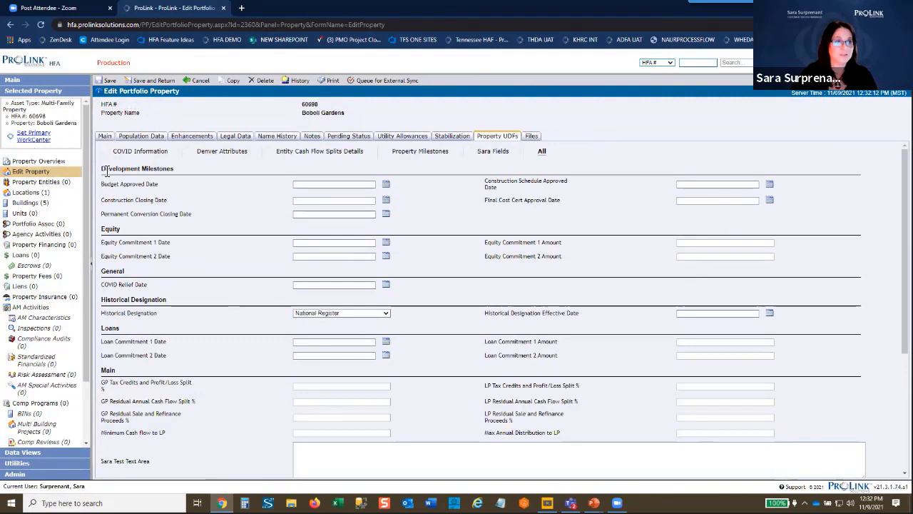
{"action": "left_click_drag", "start_coordinate": [102, 169], "coordinate": [153, 172]}
{"action": "scroll", "coordinate": [169, 314], "scroll_direction": "down", "scroll_amount": 1}
{"action": "scroll", "coordinate": [169, 314], "scroll_direction": "down", "scroll_amount": 2}
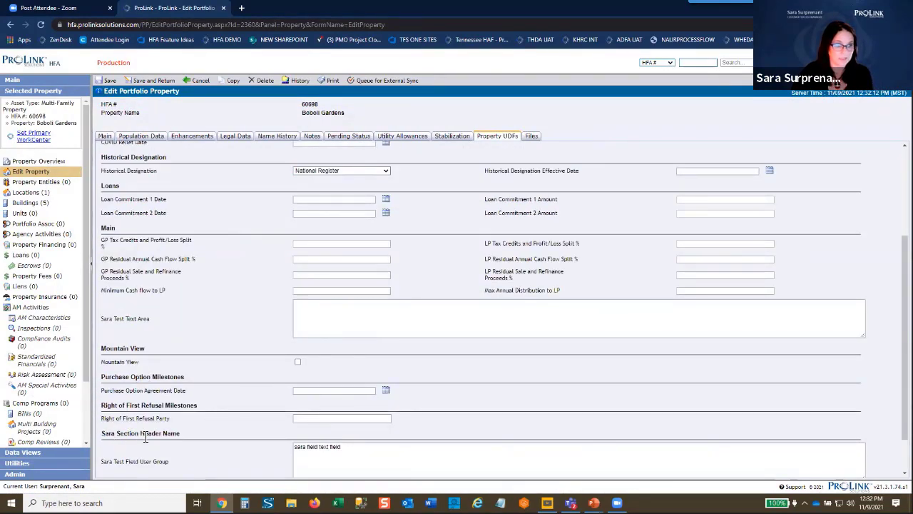
{"action": "scroll", "coordinate": [194, 439], "scroll_direction": "down", "scroll_amount": 1}
{"action": "scroll", "coordinate": [195, 437], "scroll_direction": "up", "scroll_amount": 3}
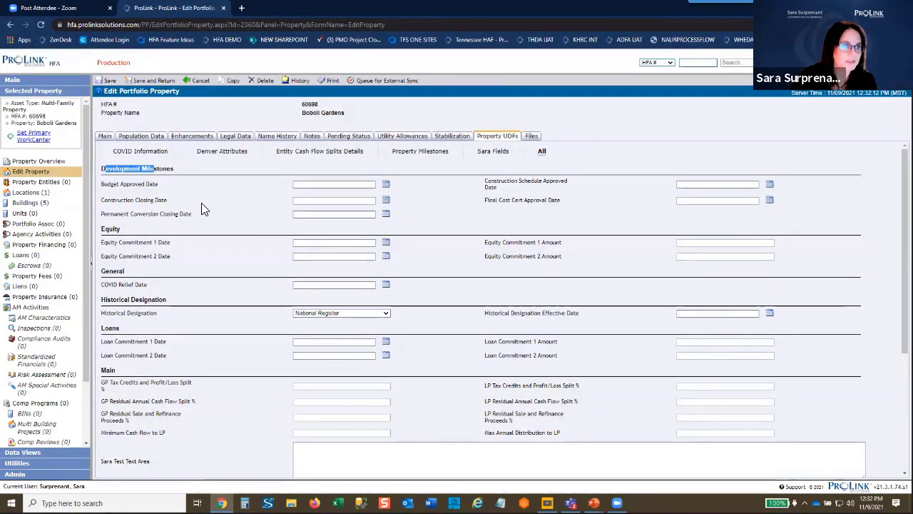
{"action": "left_click", "coordinate": [227, 201]}
Review the Property UDFs category by category: COVID Information, Denver Attributes, Entity Cash Flow Splits Details, Property Milestones and the custom fields
{"action": "left_click", "coordinate": [140, 152]}
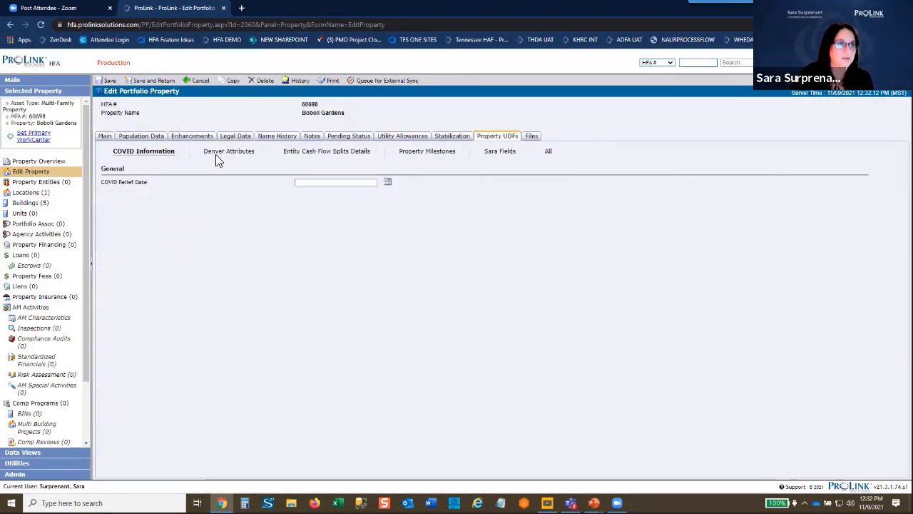
{"action": "left_click", "coordinate": [222, 152]}
{"action": "left_click", "coordinate": [336, 154]}
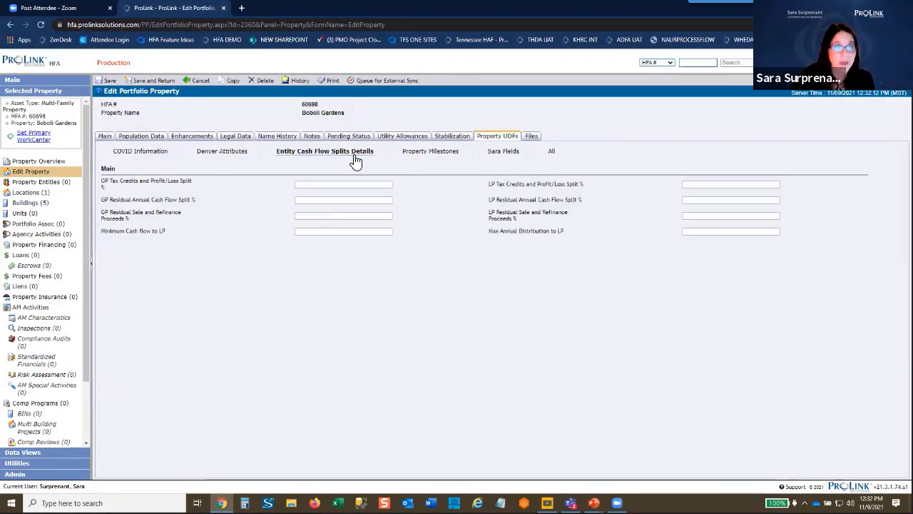
{"action": "left_click", "coordinate": [432, 156]}
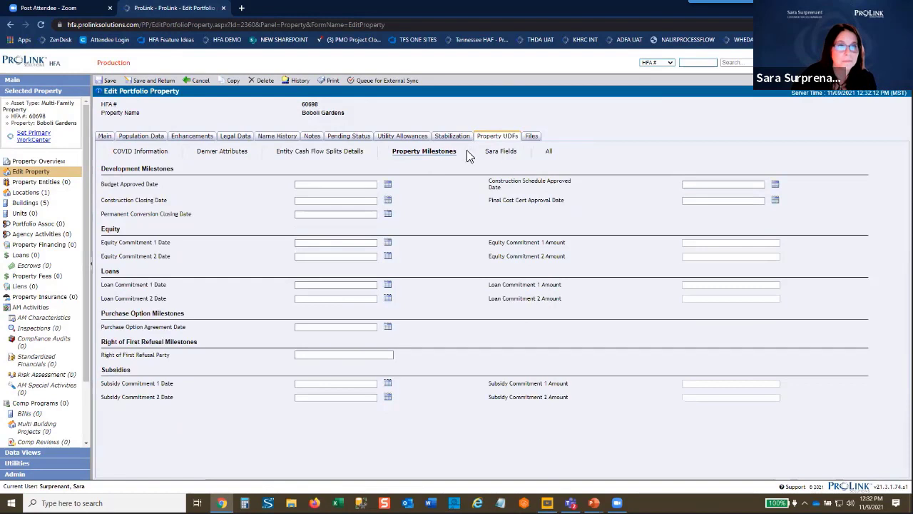
{"action": "left_click", "coordinate": [503, 153]}
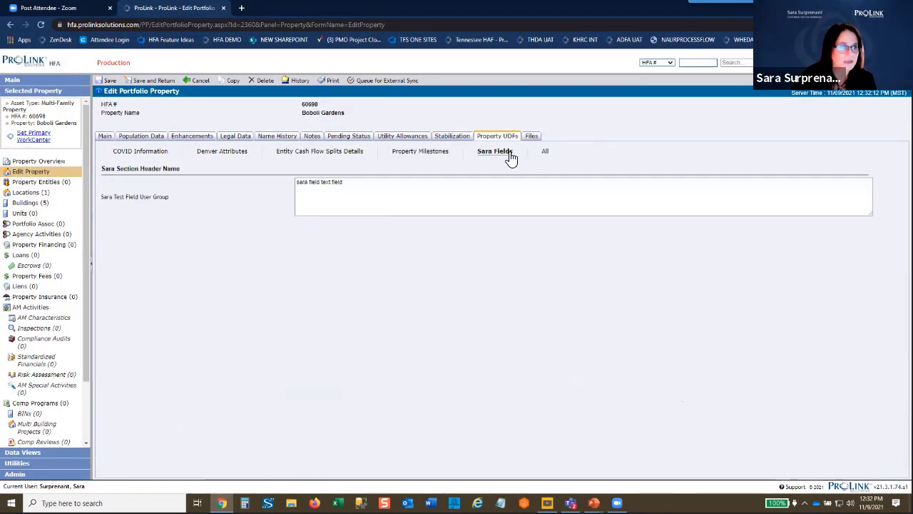
{"action": "left_click", "coordinate": [420, 157]}
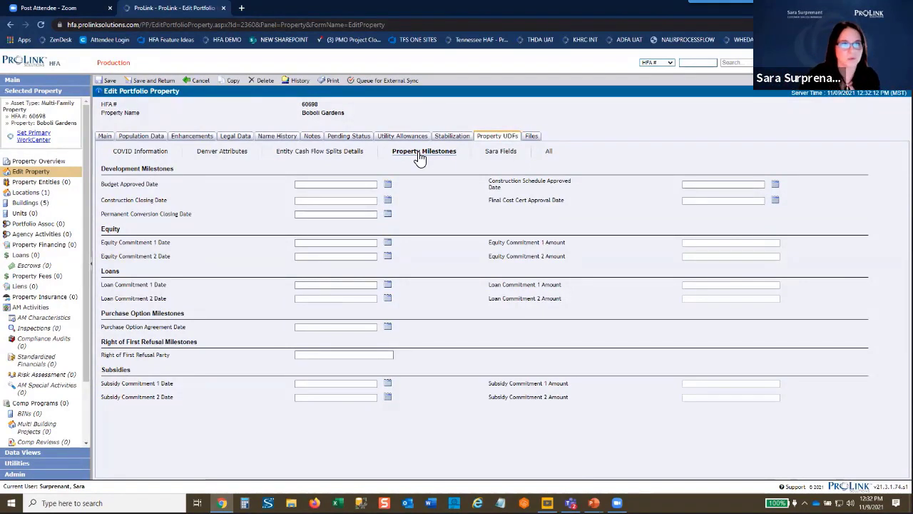
Open the Properties data view of the Portfolio Property group
{"action": "left_click", "coordinate": [44, 454]}
{"action": "scroll", "coordinate": [50, 305], "scroll_direction": "down", "scroll_amount": 3}
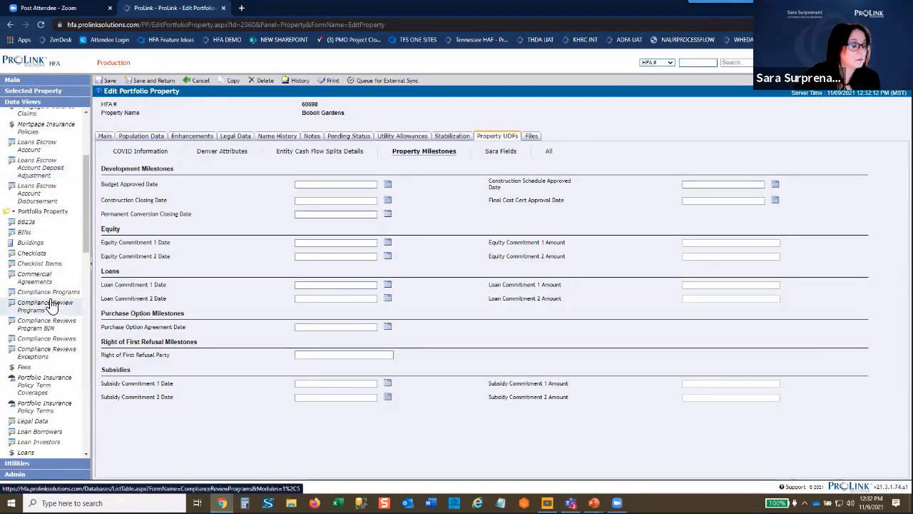
{"action": "scroll", "coordinate": [50, 305], "scroll_direction": "down", "scroll_amount": 4}
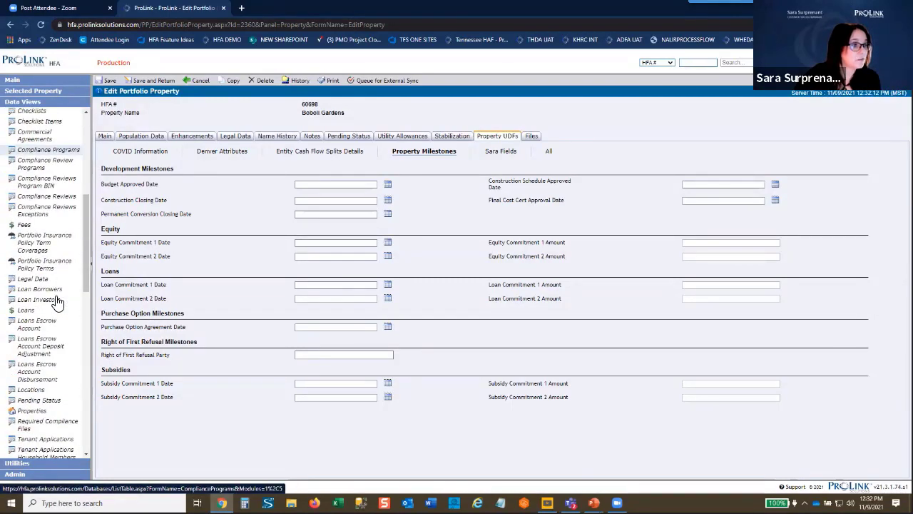
{"action": "left_click", "coordinate": [56, 413]}
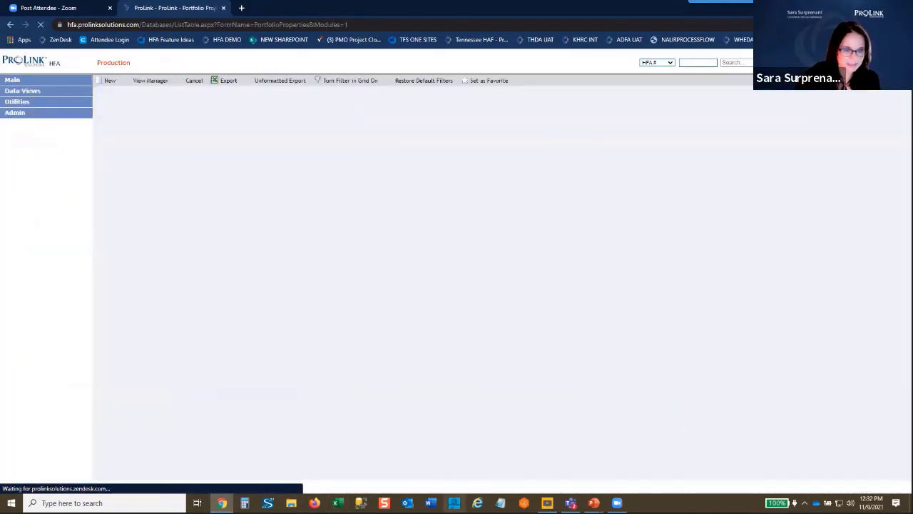
{"action": "key", "text": "alt+Tab"}
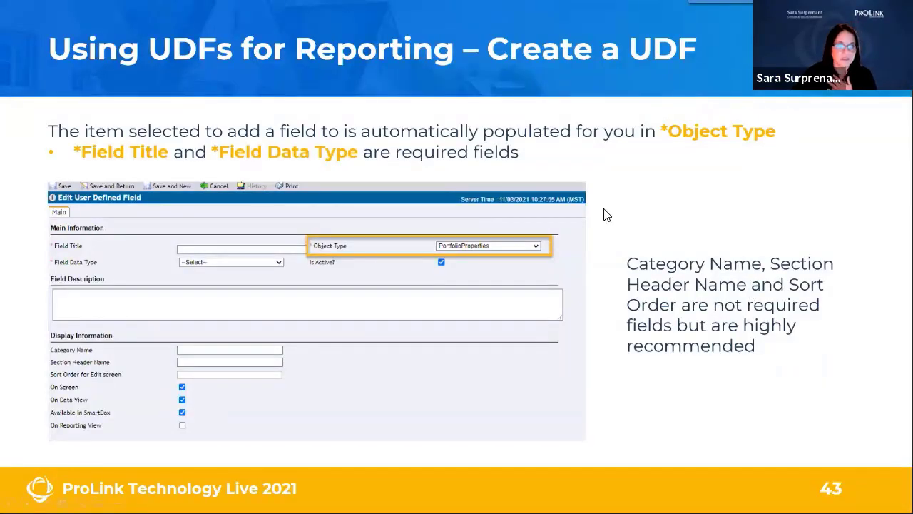
{"action": "key", "text": "Right"}
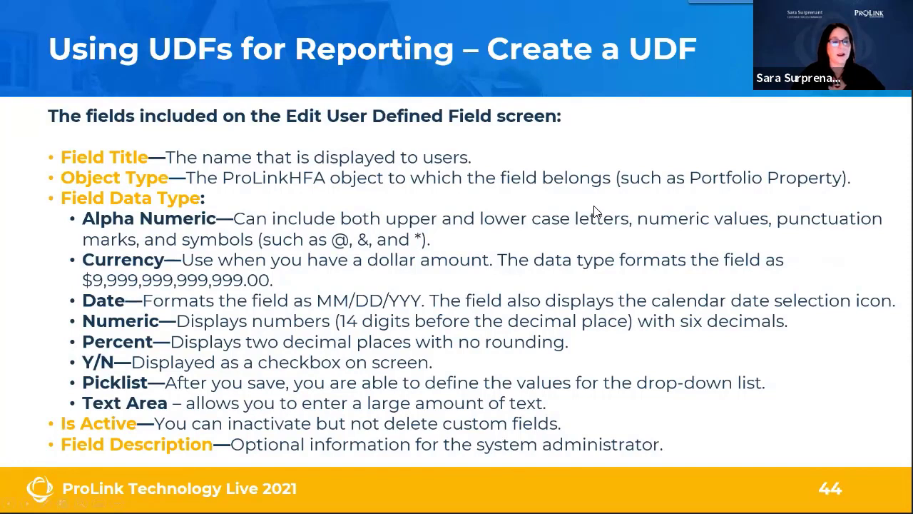